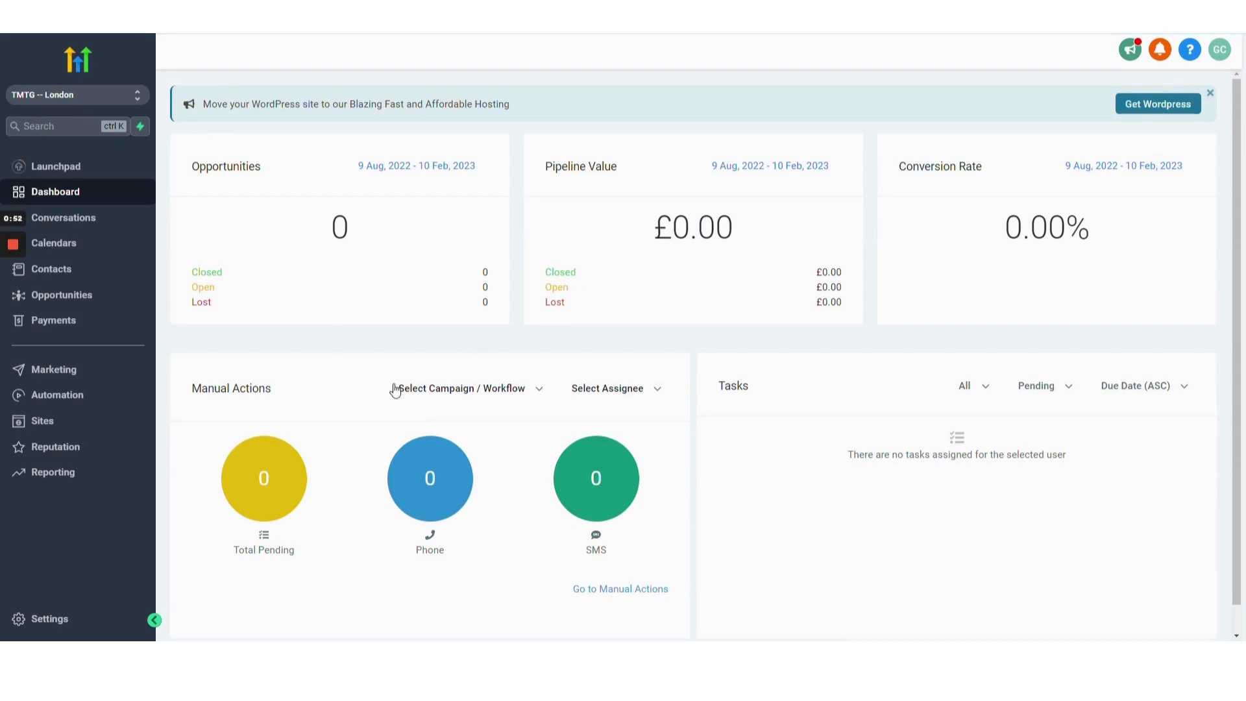
Open the business profile settings and scroll through them to the email unsubscribe option.
click(41, 620)
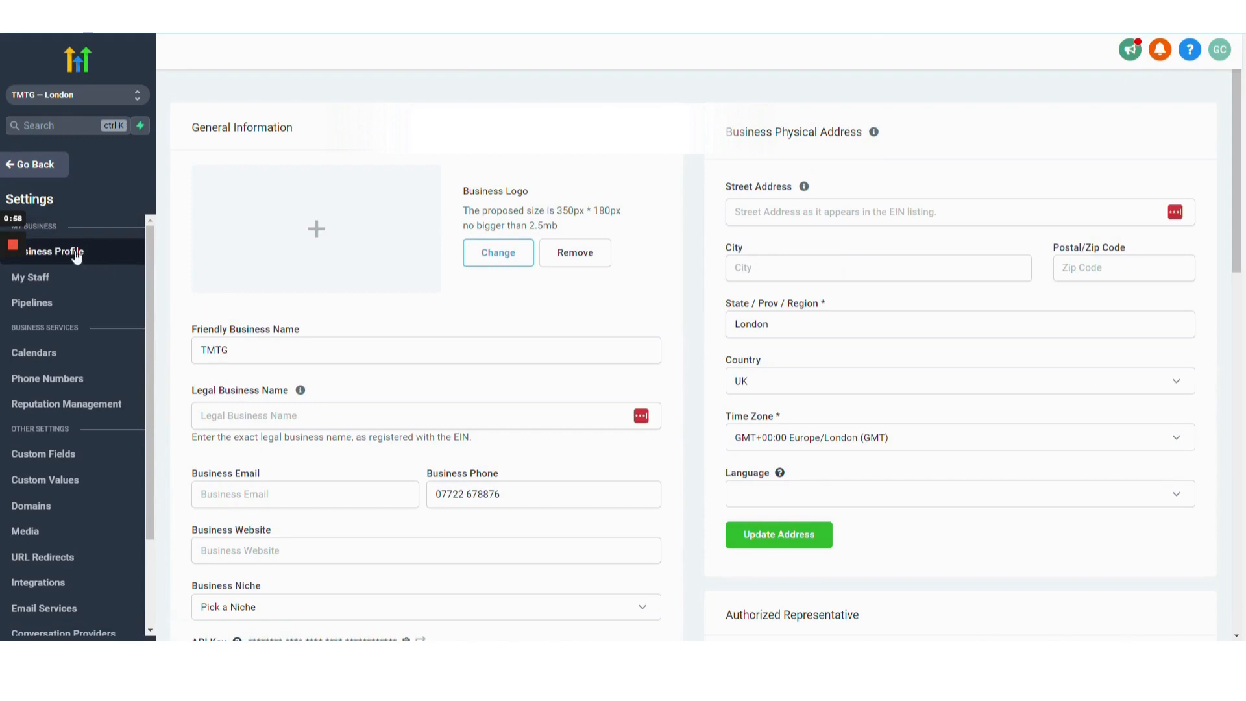
scroll(1073, 439, down, 8)
scroll(1076, 443, down, 6)
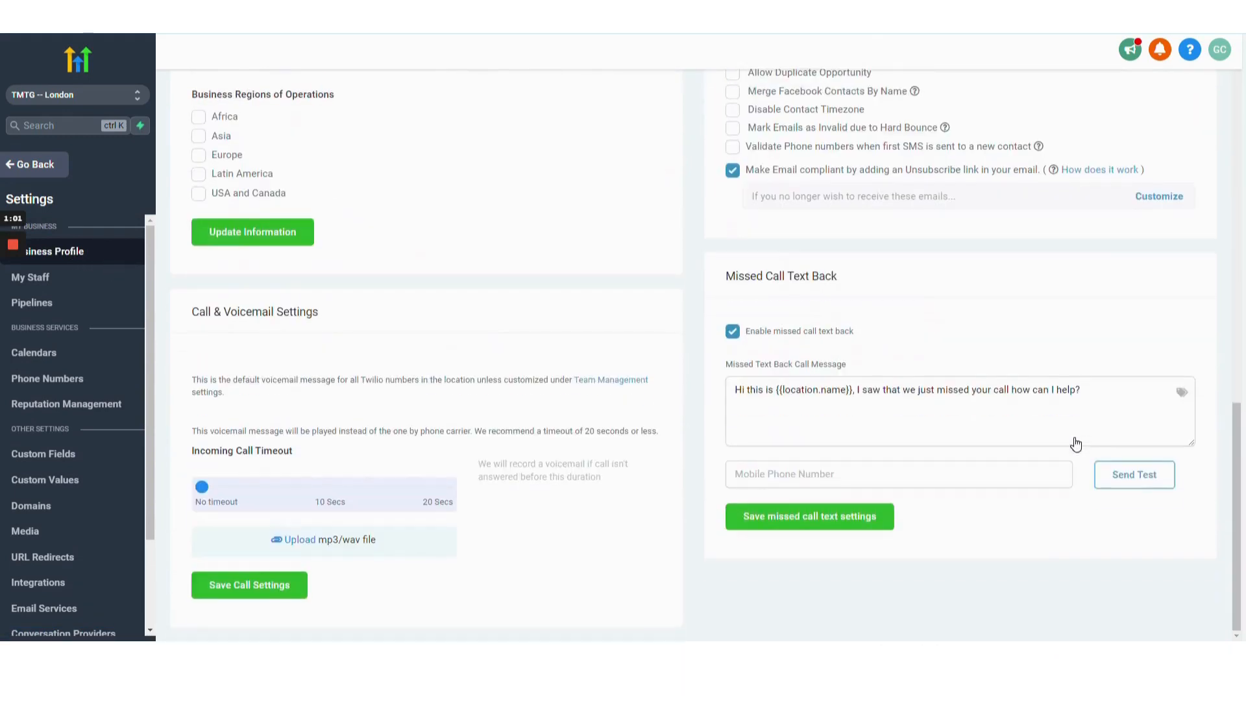
scroll(1084, 422, up, 3)
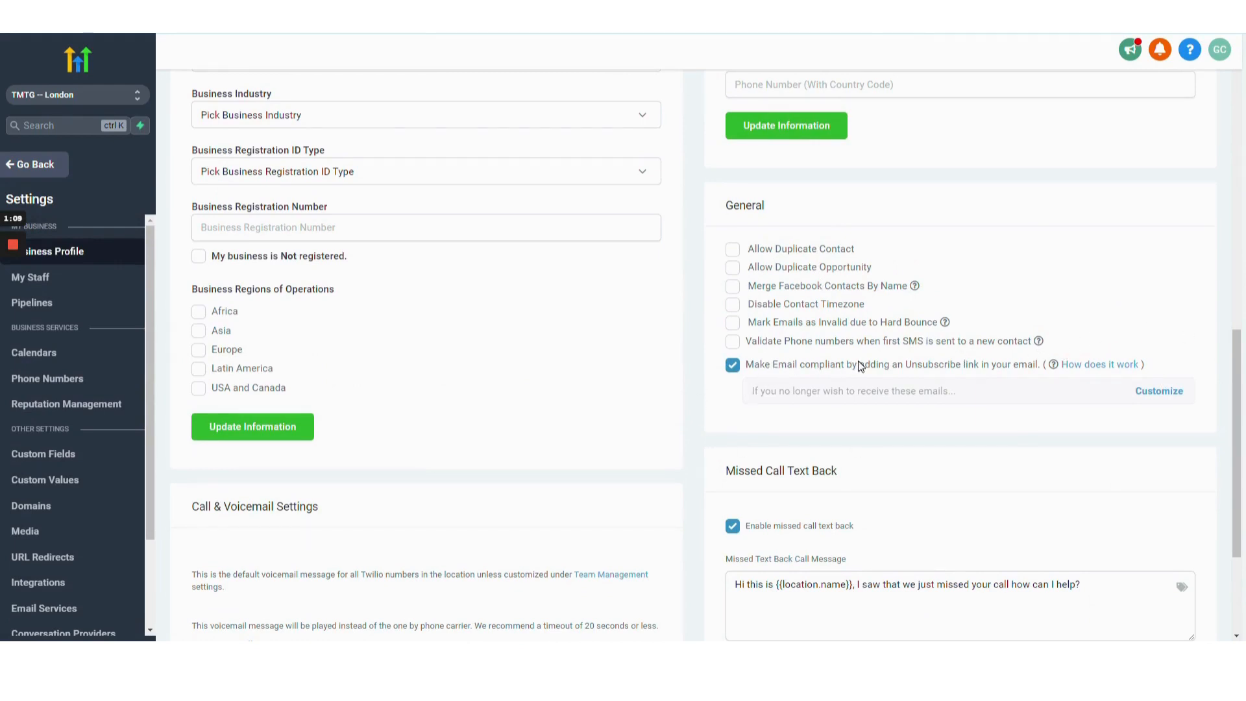
Open the unsubscribe link content customization and close it without changes.
click(1159, 391)
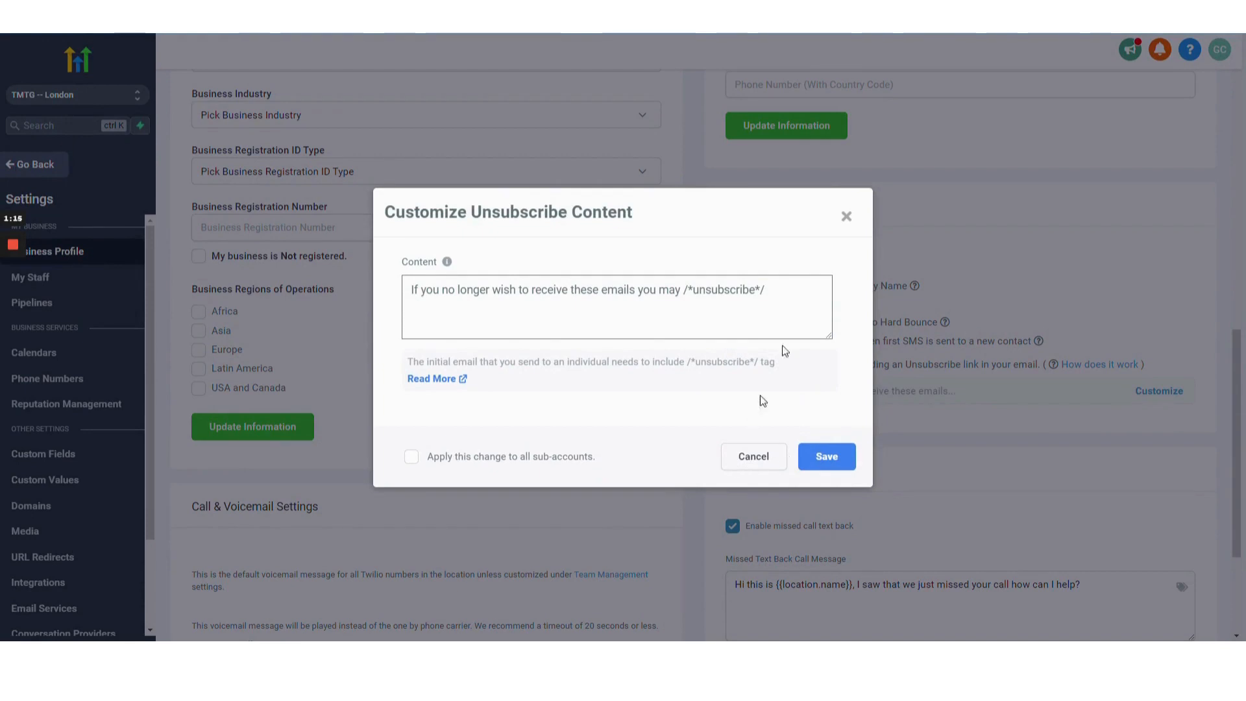
click(846, 216)
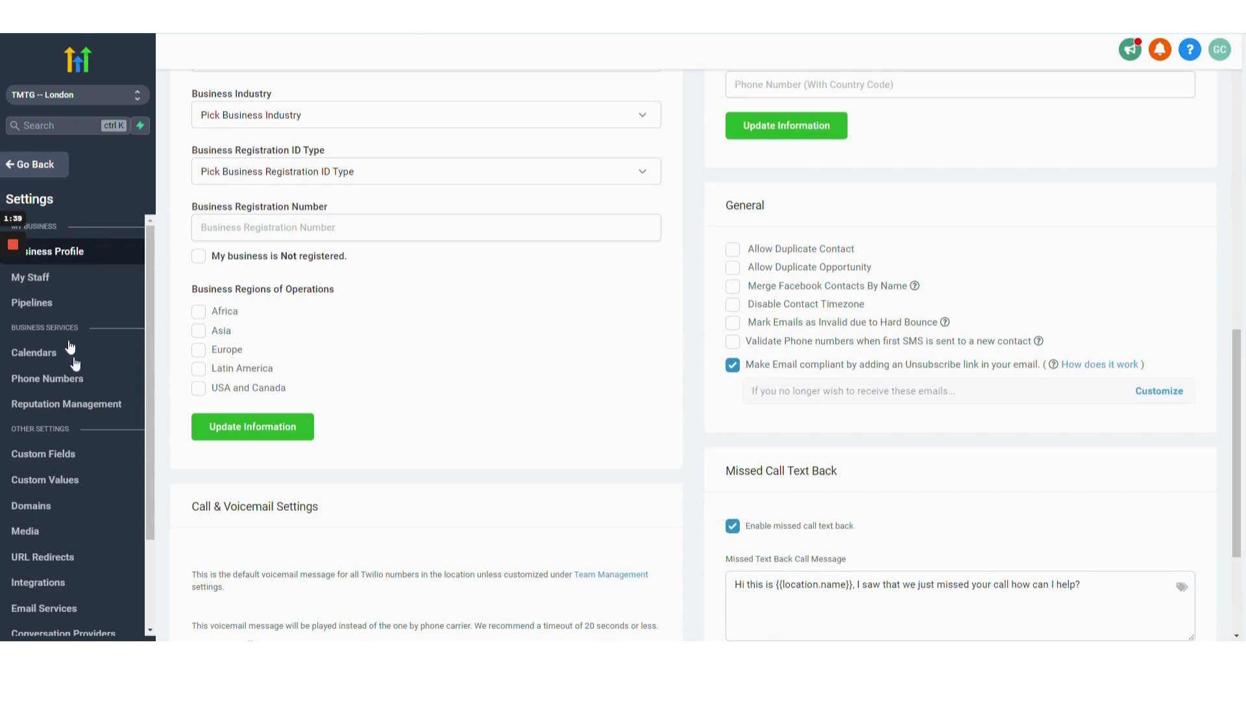
Leave settings and create a new funnel under Sites named Unsubscribe Page.
mouse_move(12, 318)
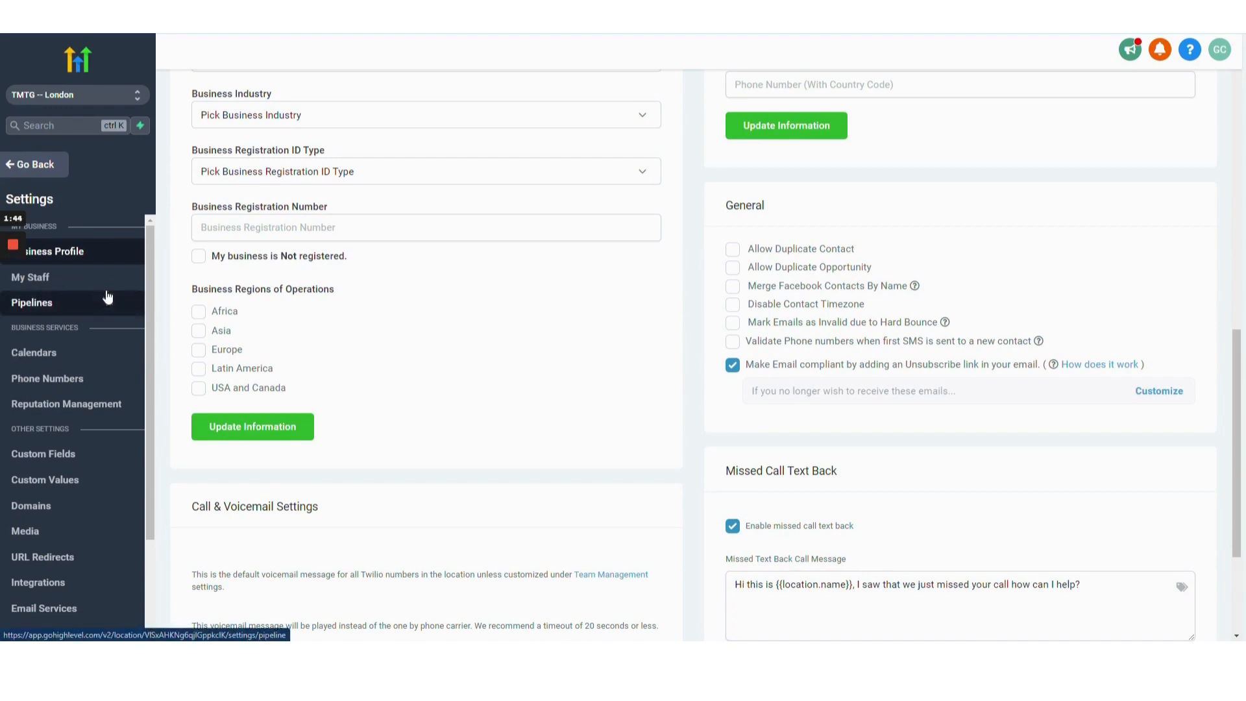
click(57, 171)
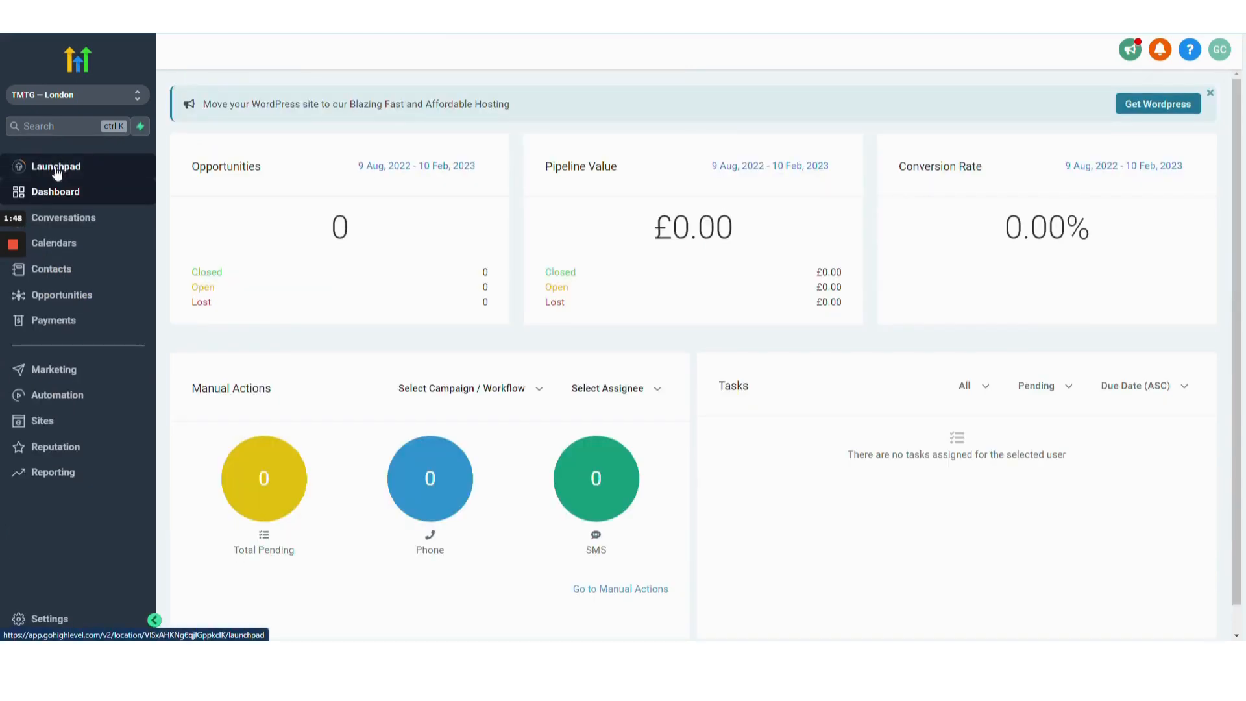
click(43, 421)
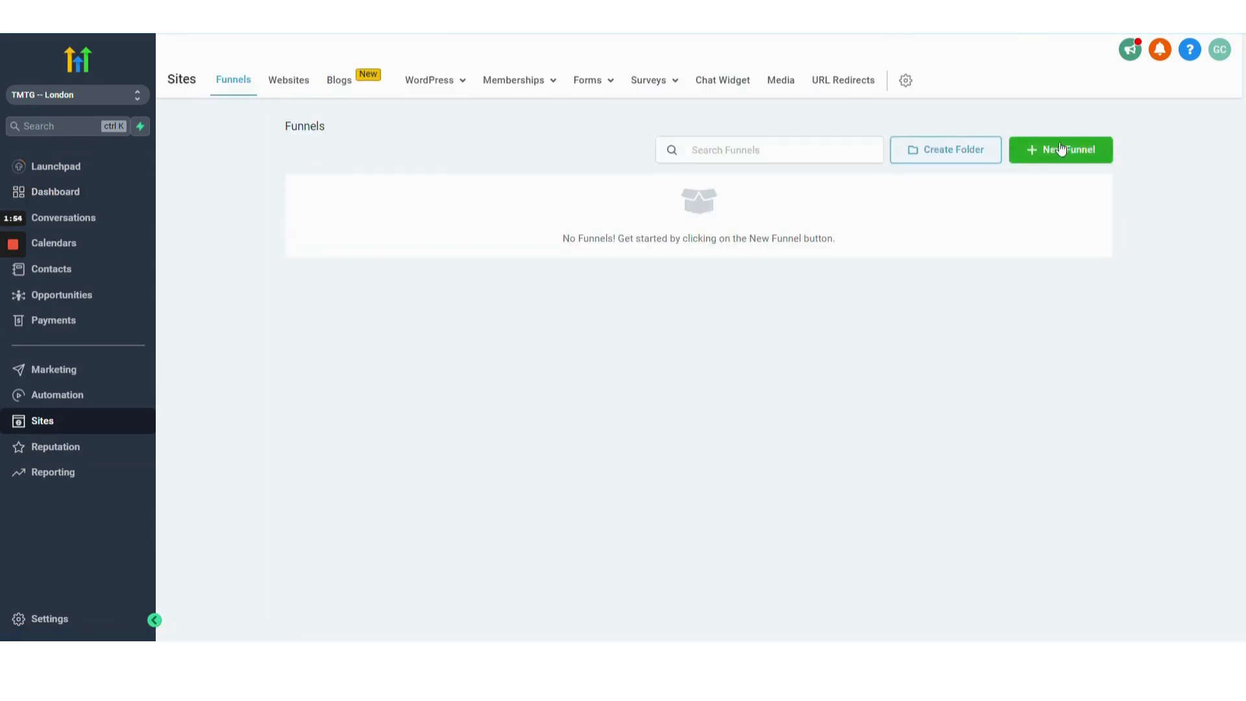
click(1087, 153)
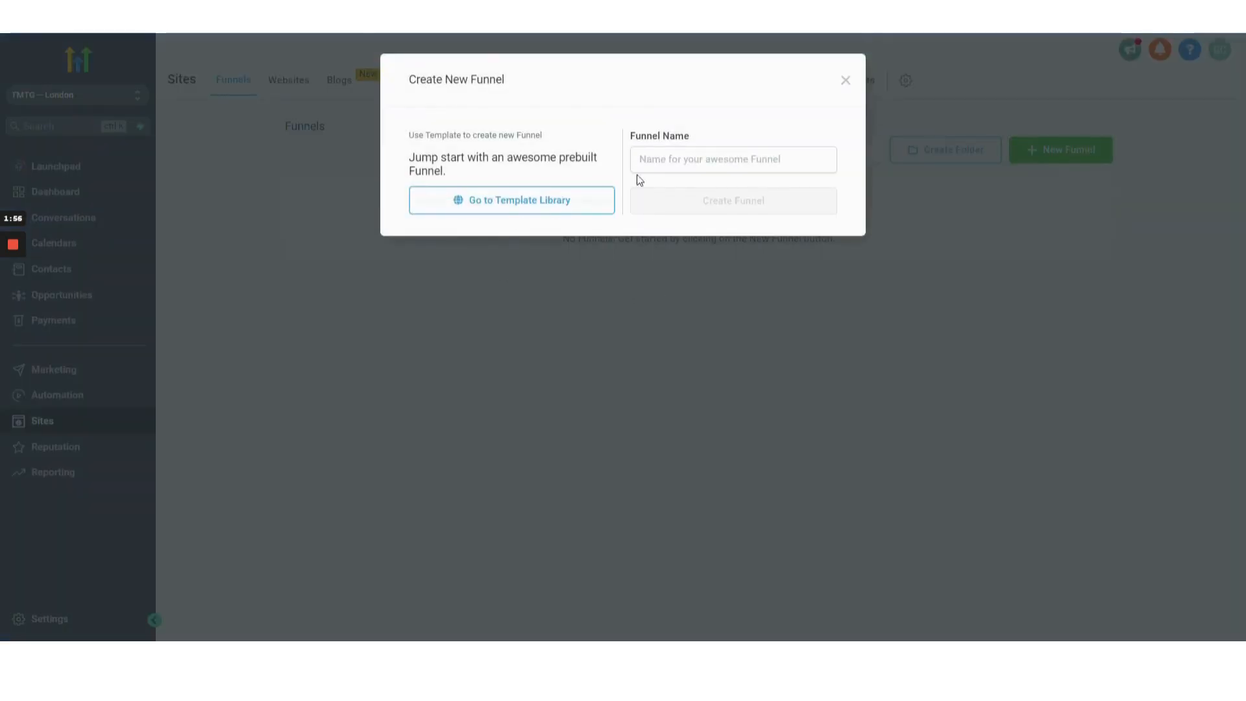
click(638, 168)
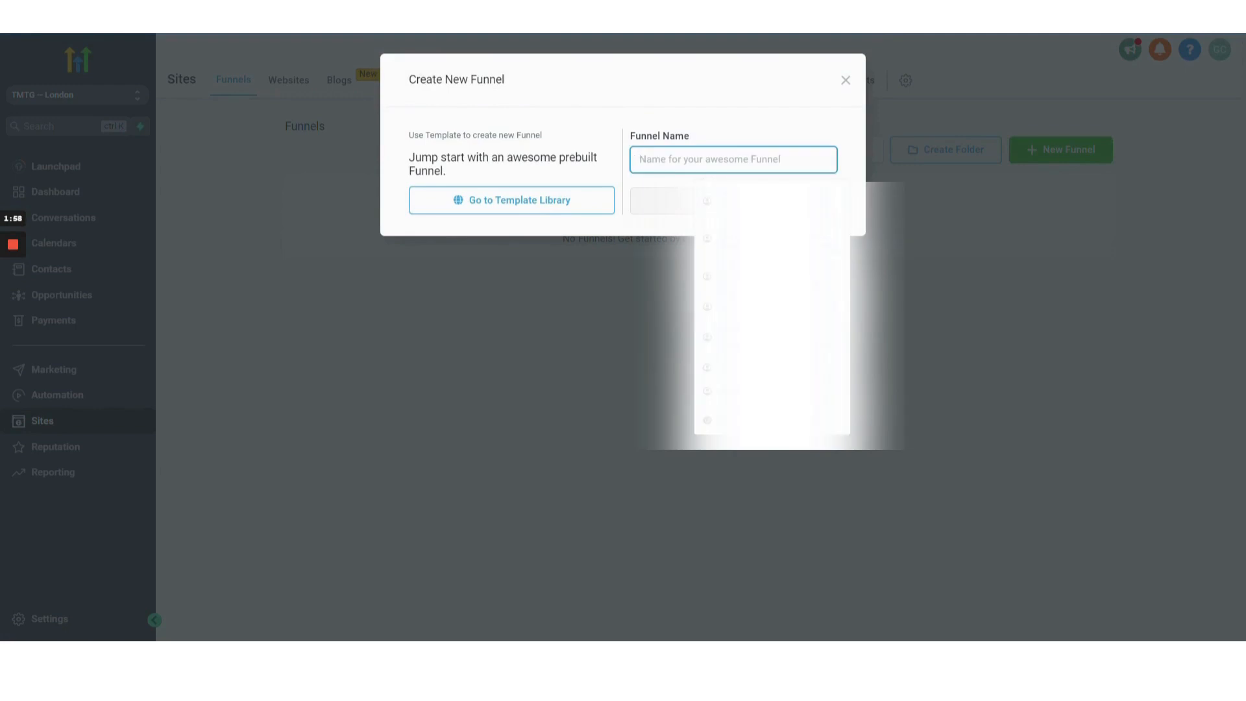
text(Unsu)
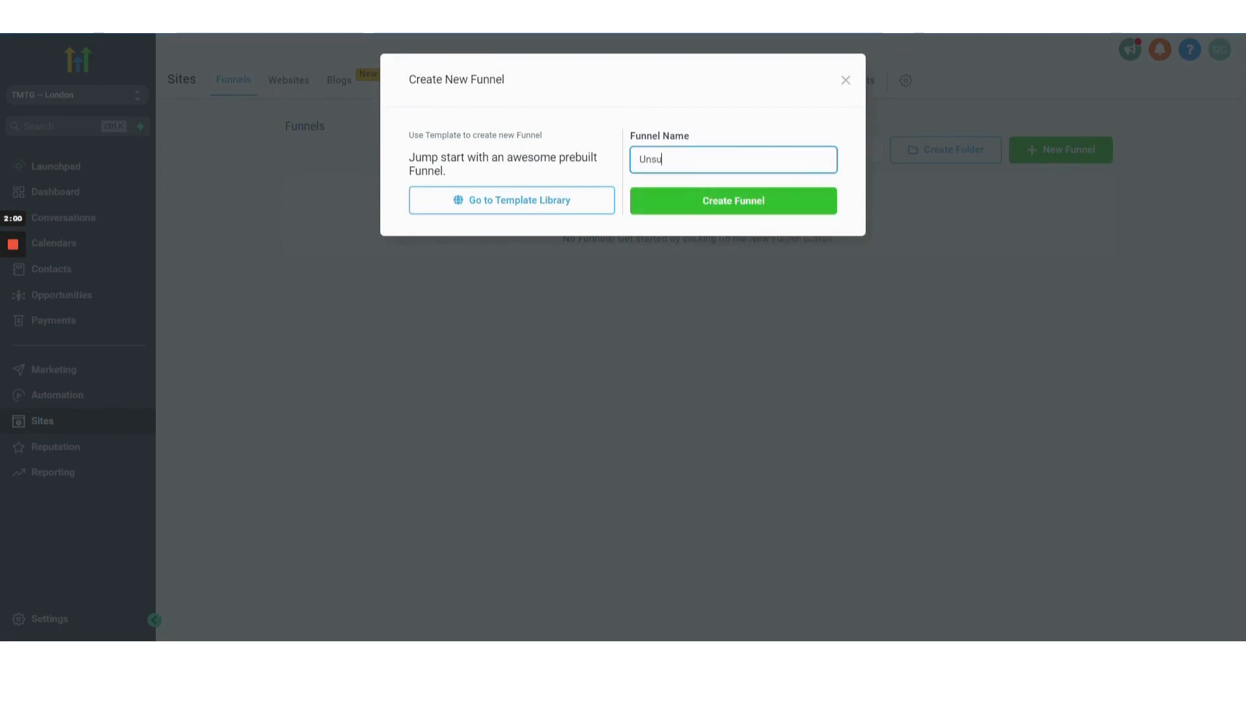
text(bscribe )
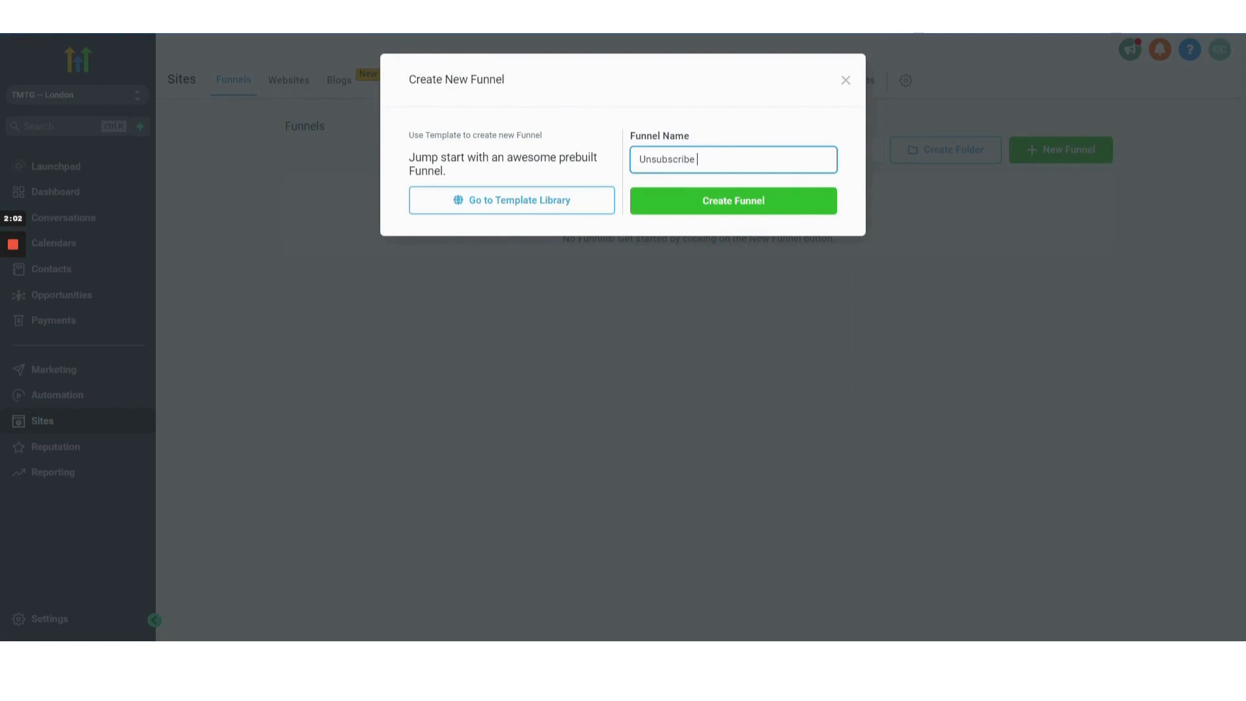
text(Page)
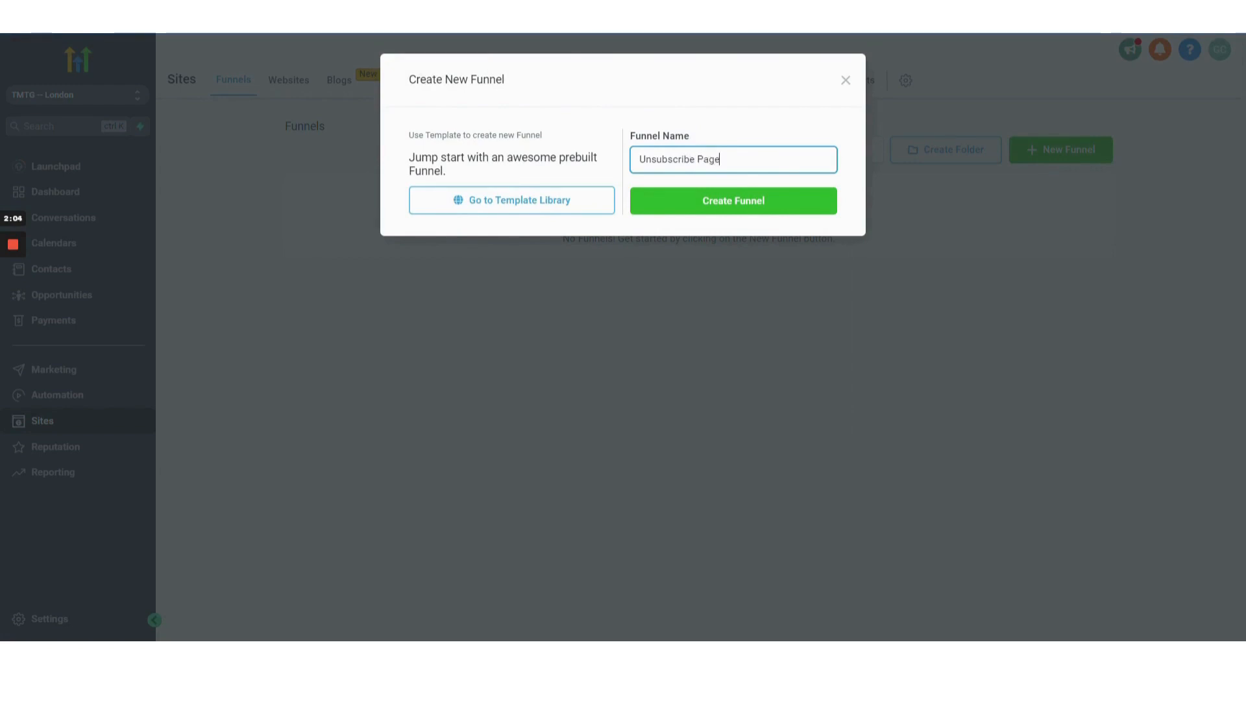
click(695, 202)
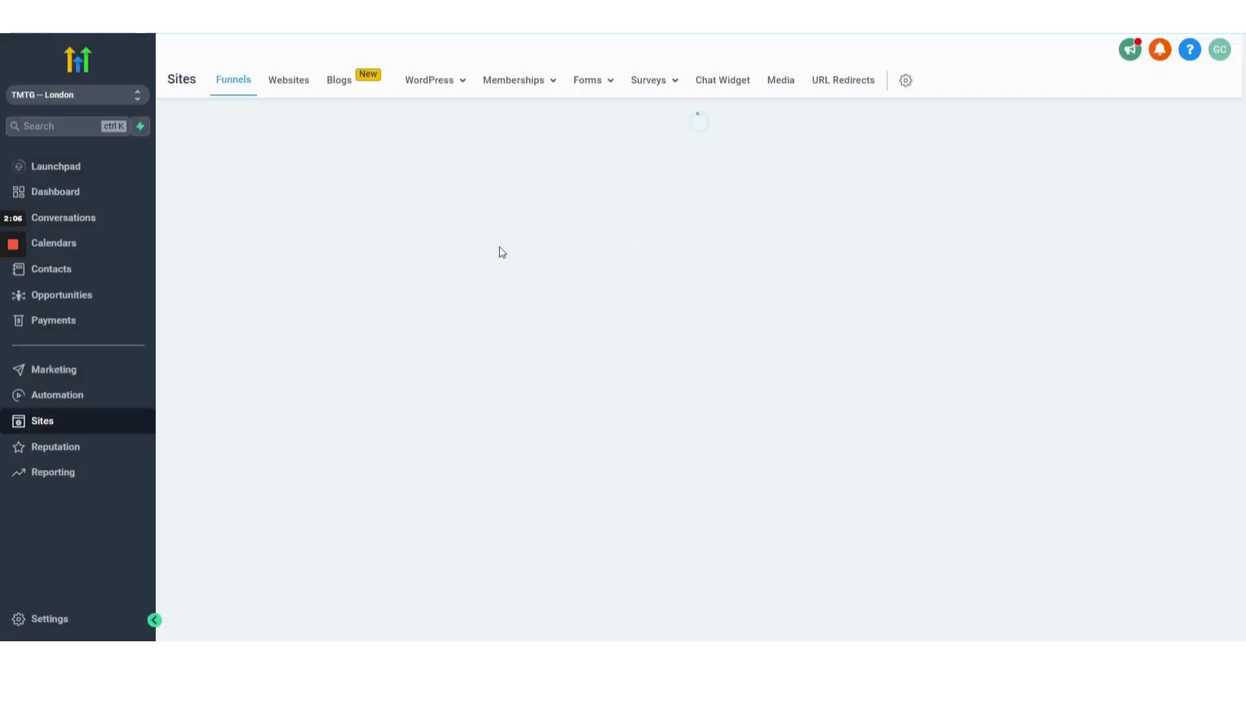
Add a funnel step named Unsubscribe Page with the path unsubscribe.
click(290, 305)
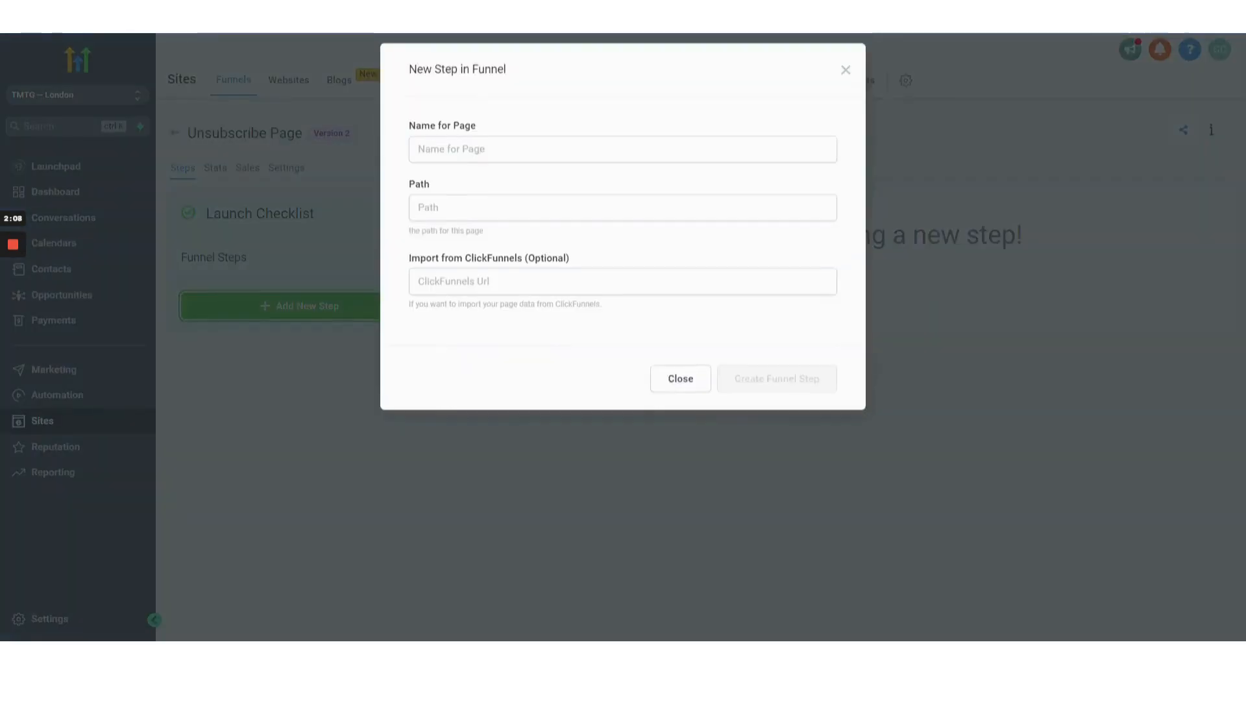
text(U)
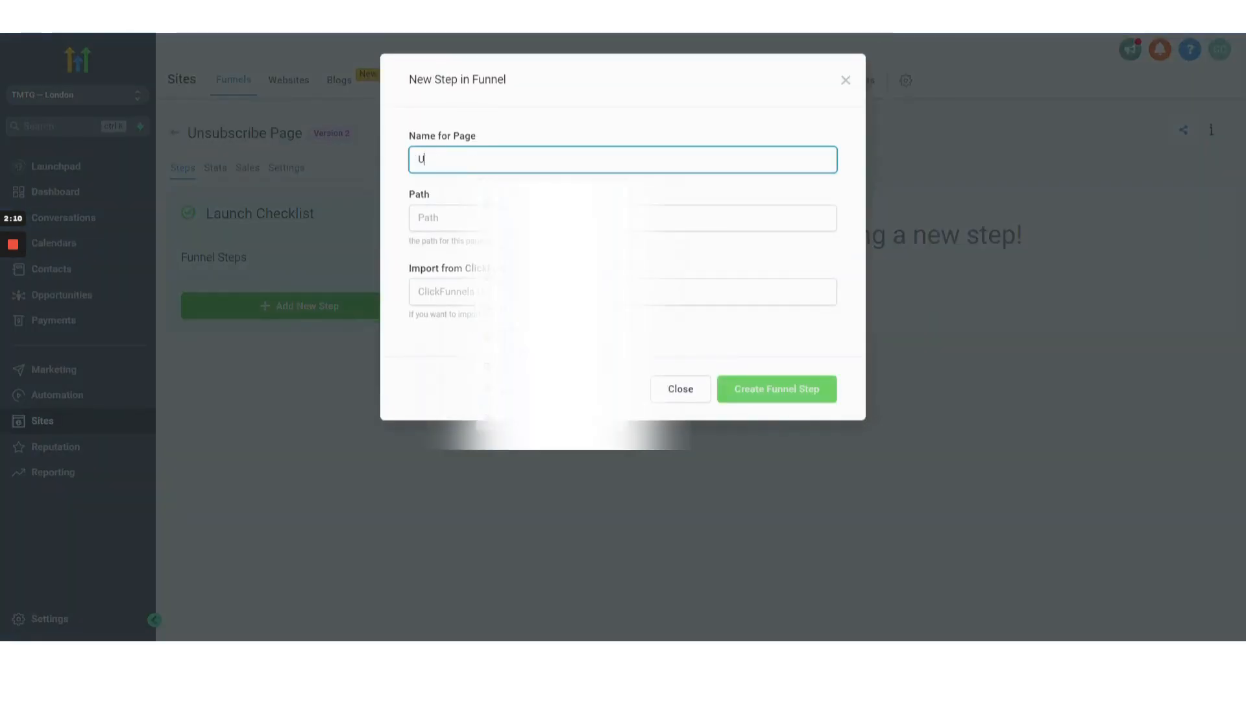
text(nsubsc)
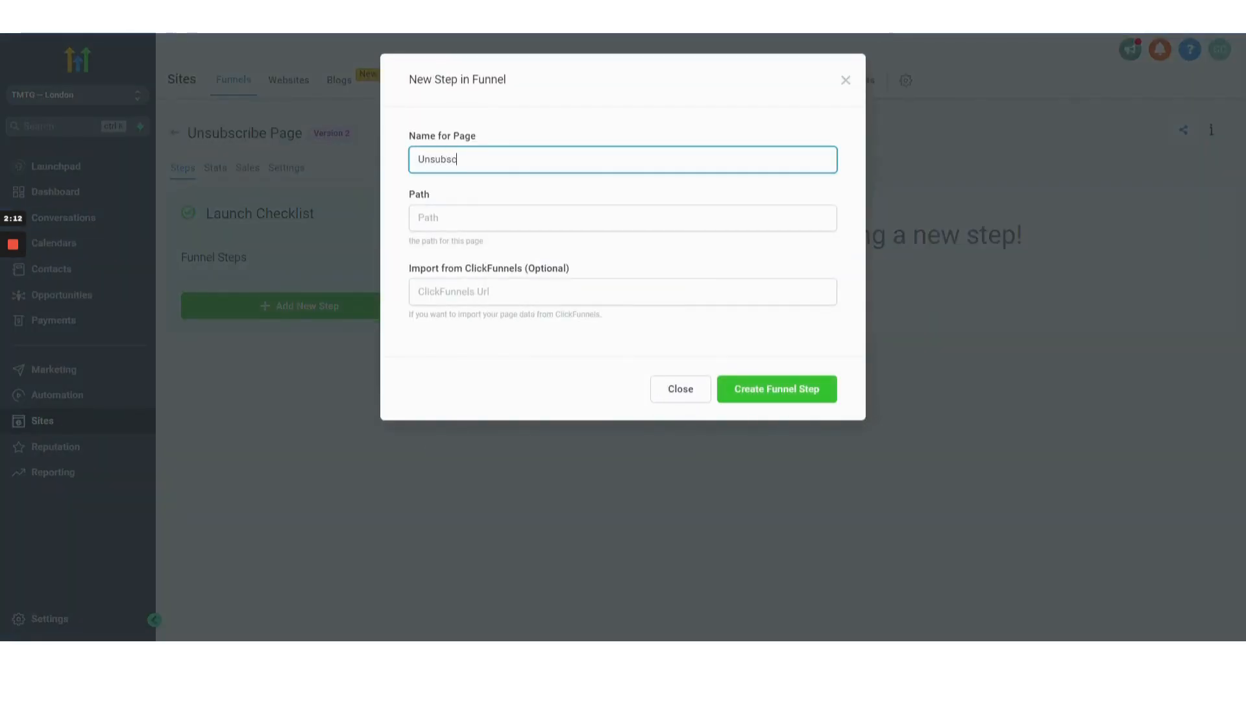
text(ribe P)
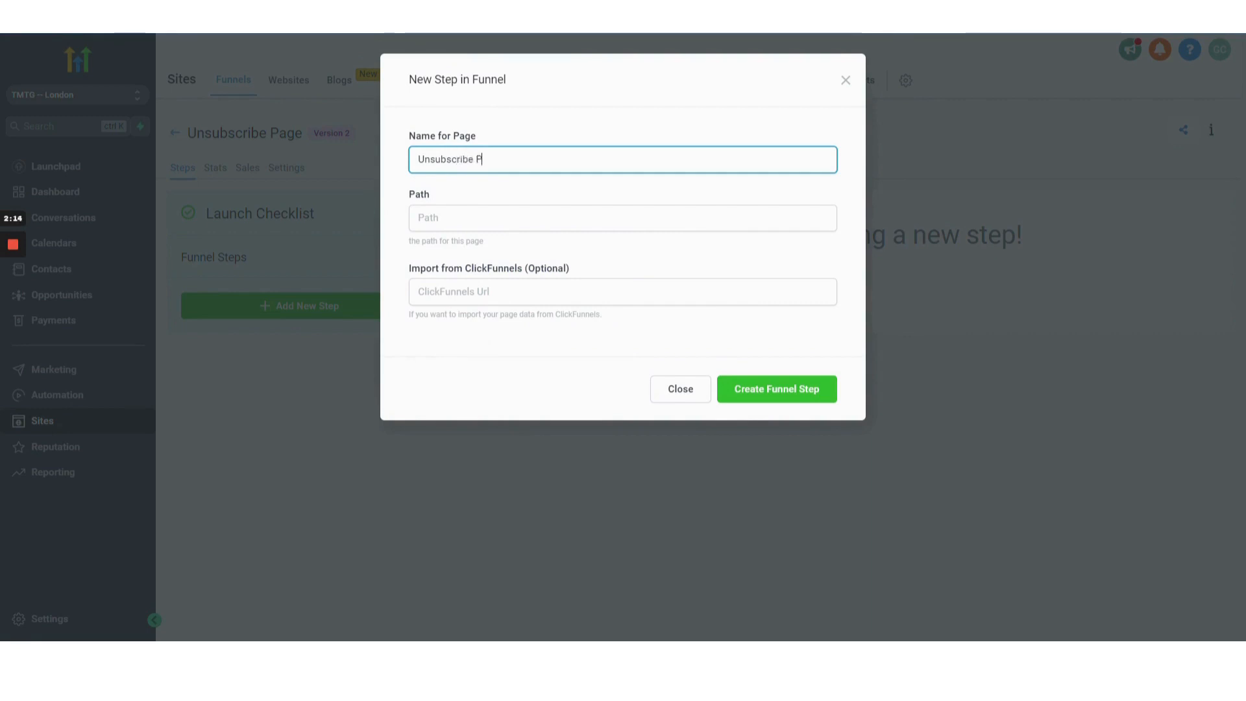
text(age)
key(Tab)
text(uns)
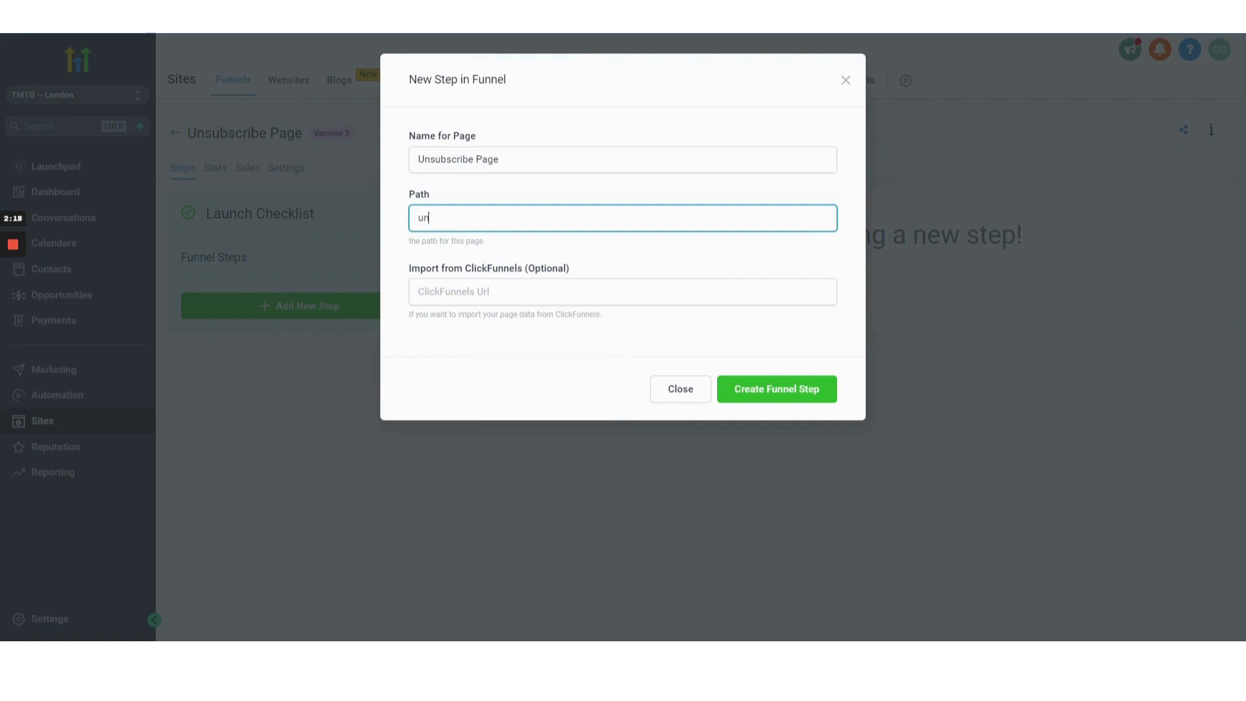
text(ubscribe)
click(807, 392)
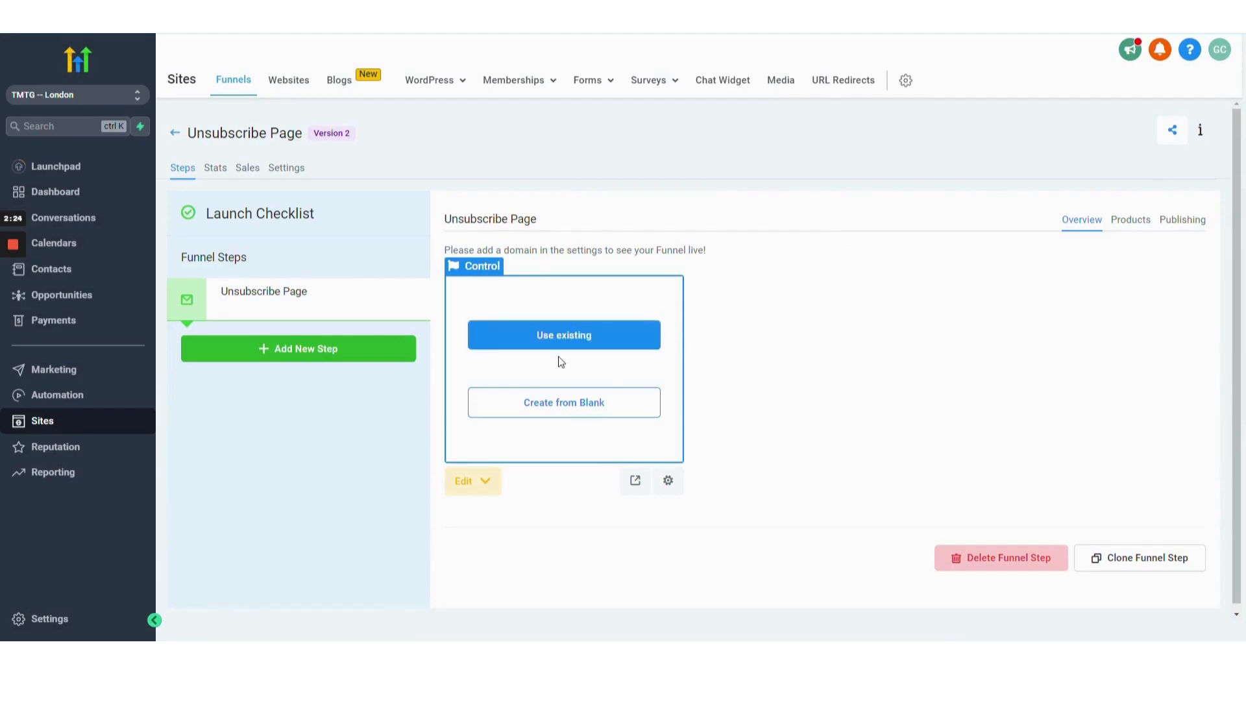
Create the funnel step's page from blank instead of importing an existing one.
click(564, 337)
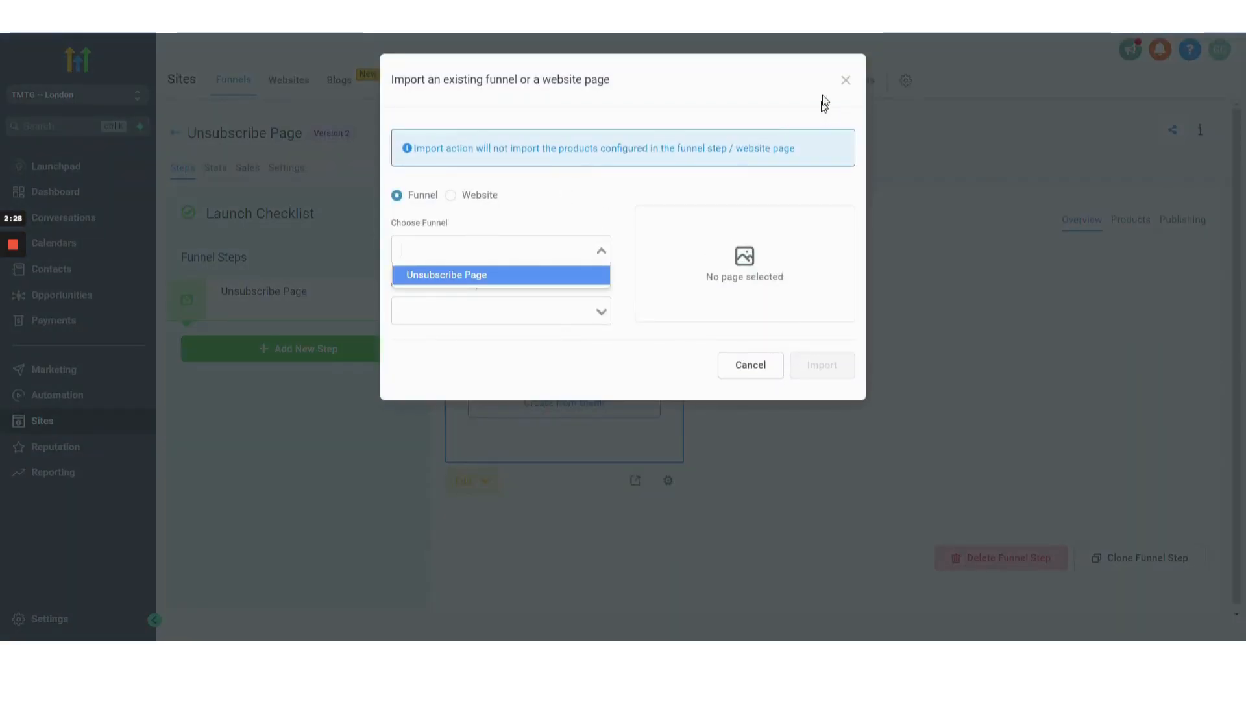
click(845, 79)
click(559, 406)
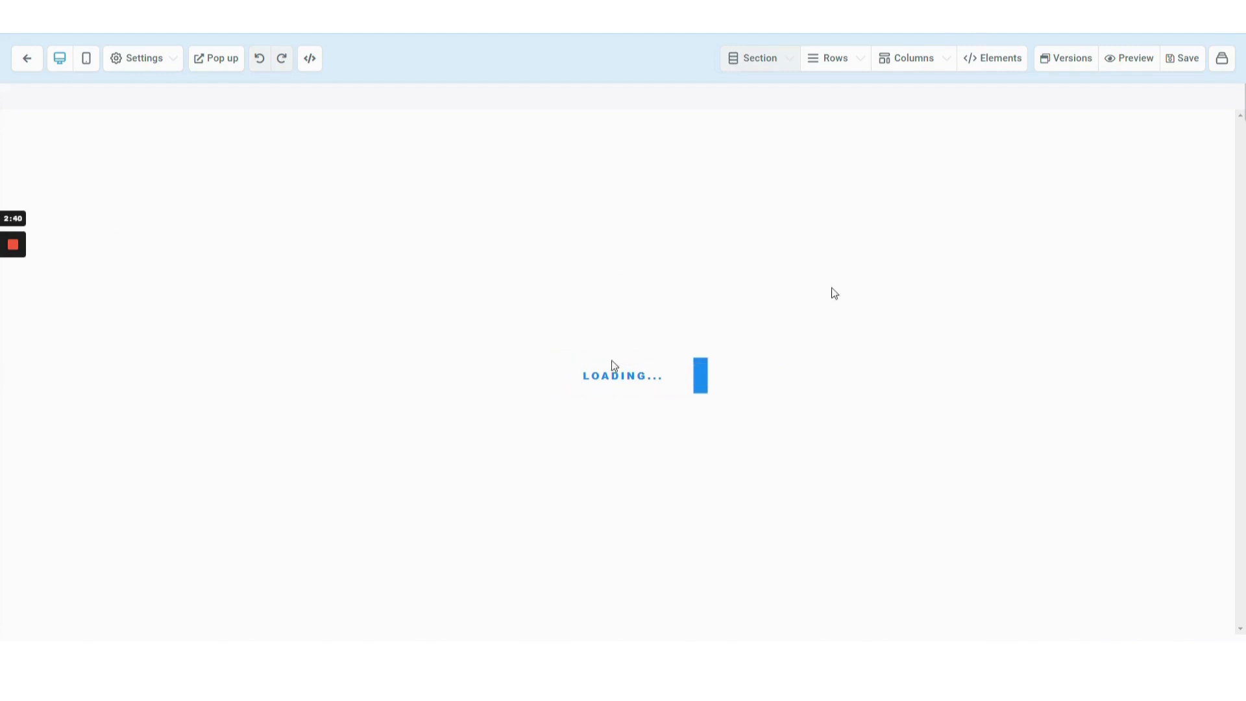
Add a full-width section containing a one-column row to the blank page.
mouse_move(9, 293)
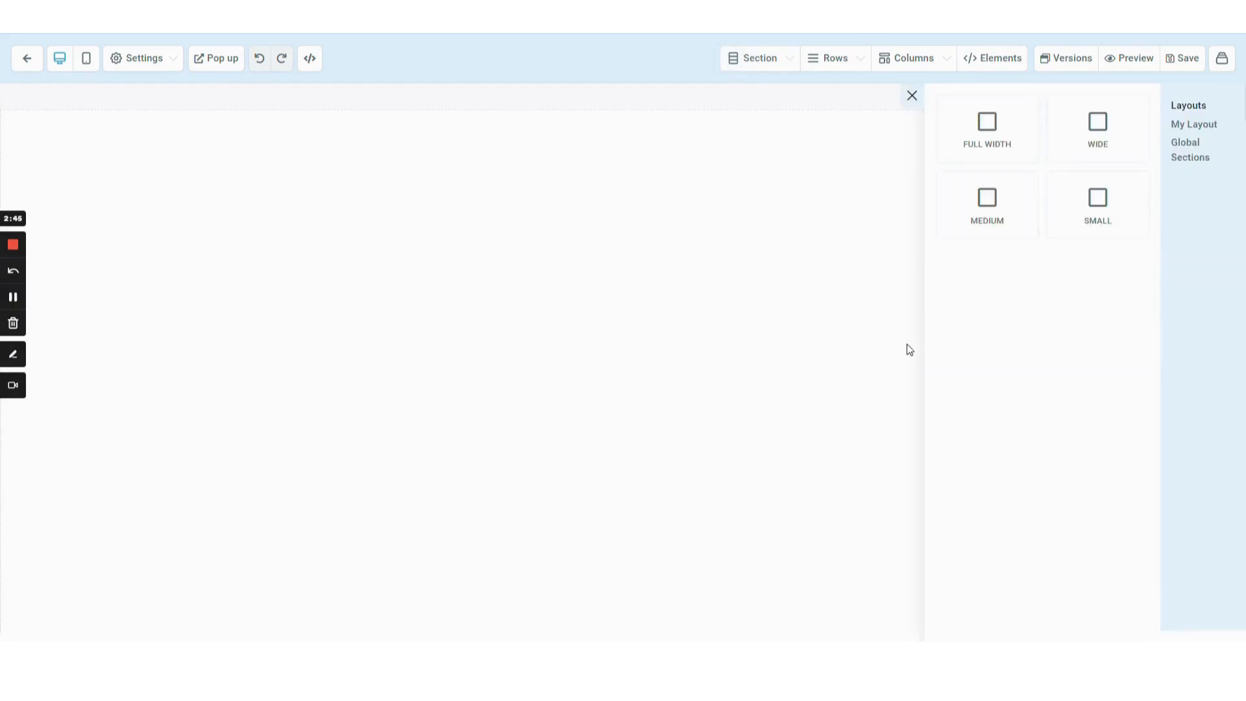
click(964, 132)
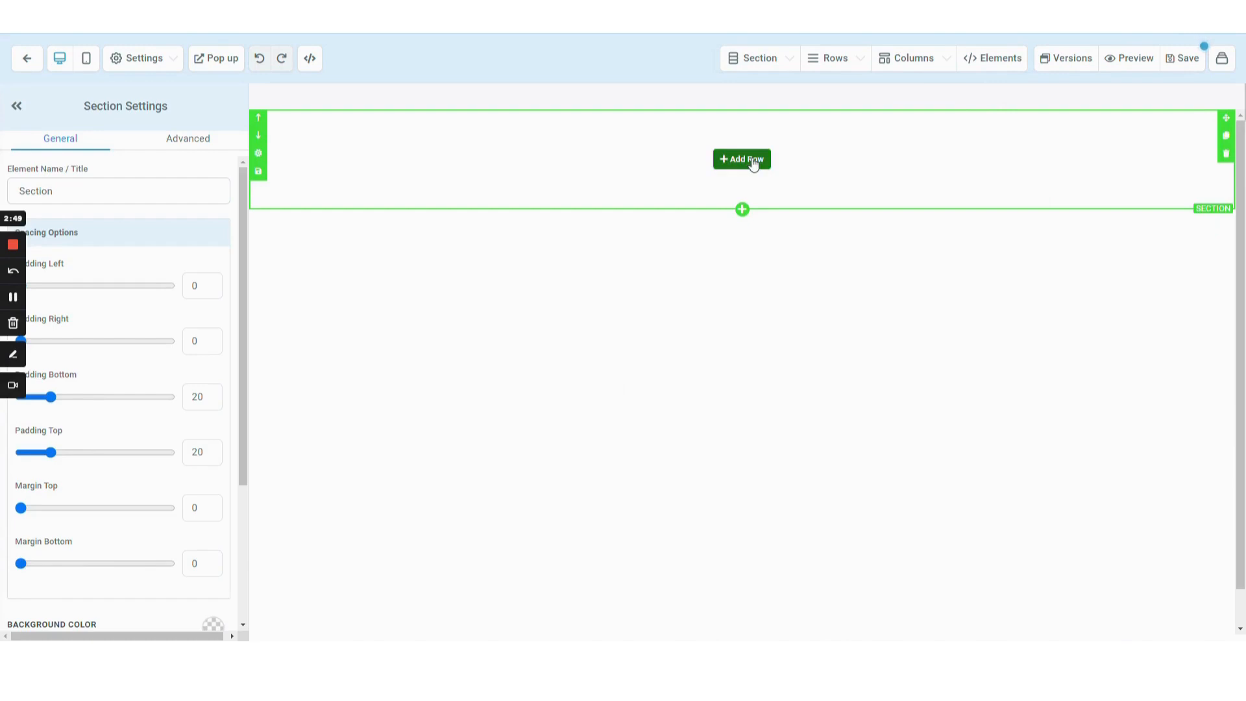
click(751, 158)
click(1095, 178)
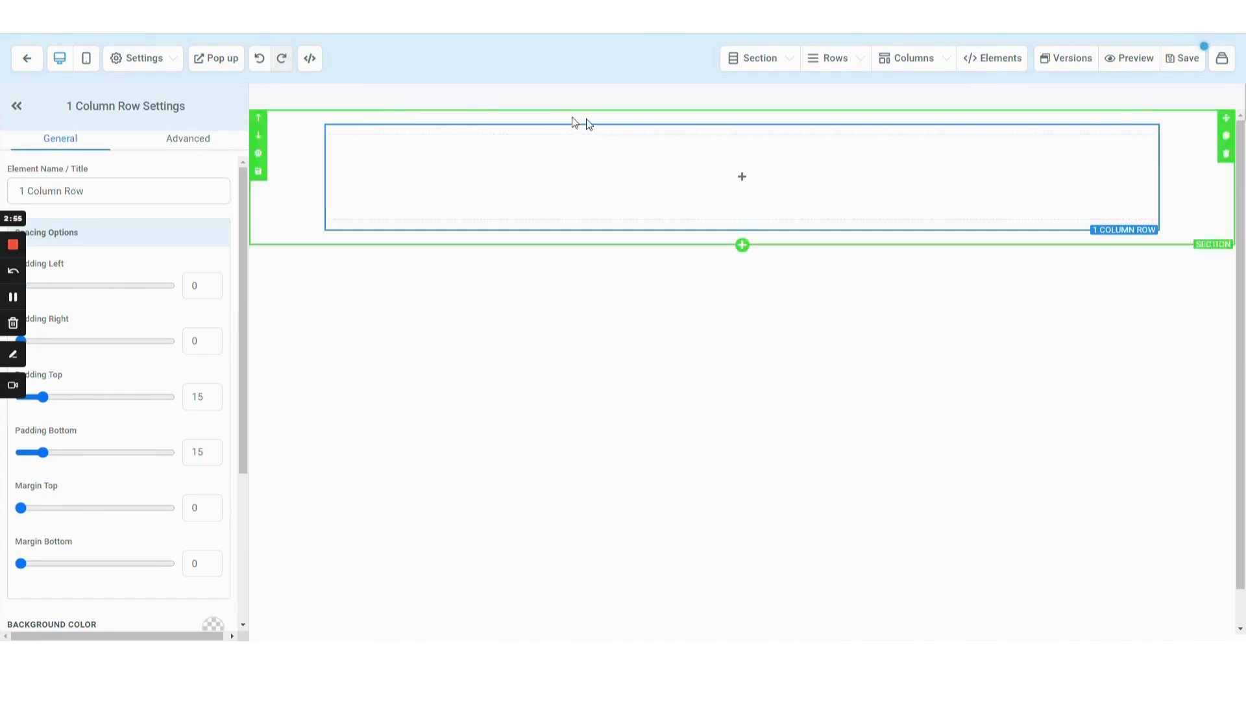
Set the section's background color to black.
click(296, 128)
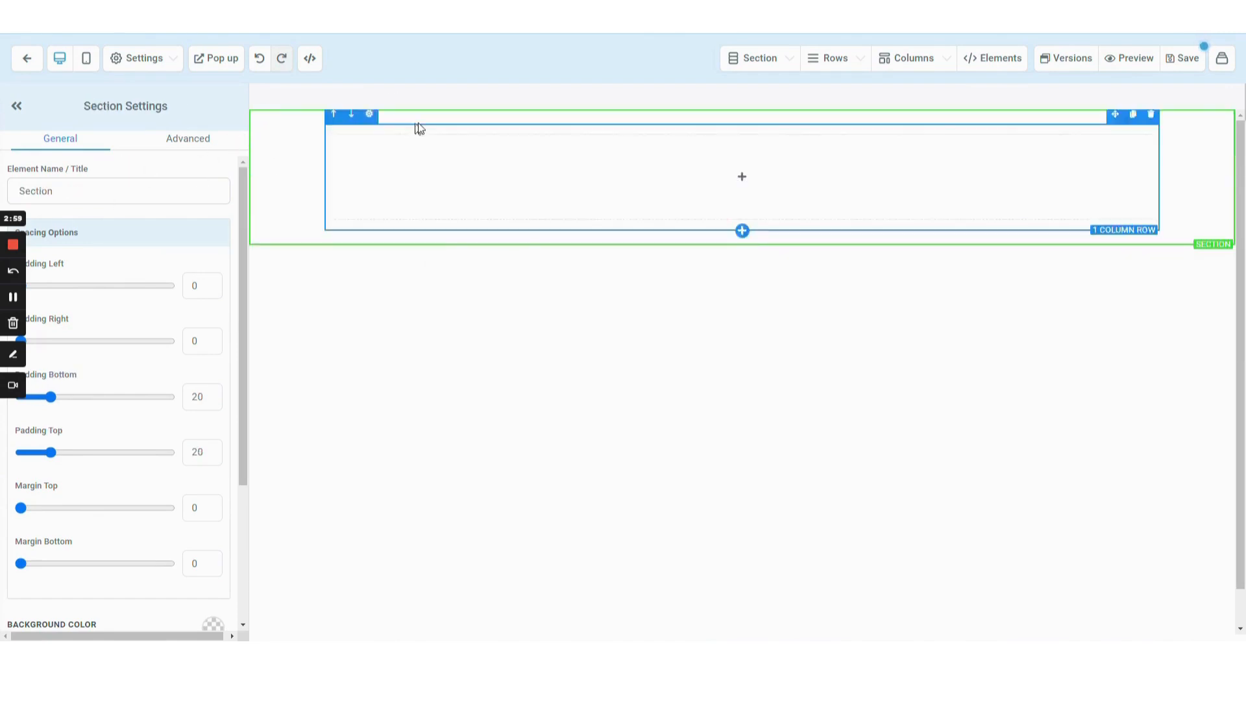
click(437, 132)
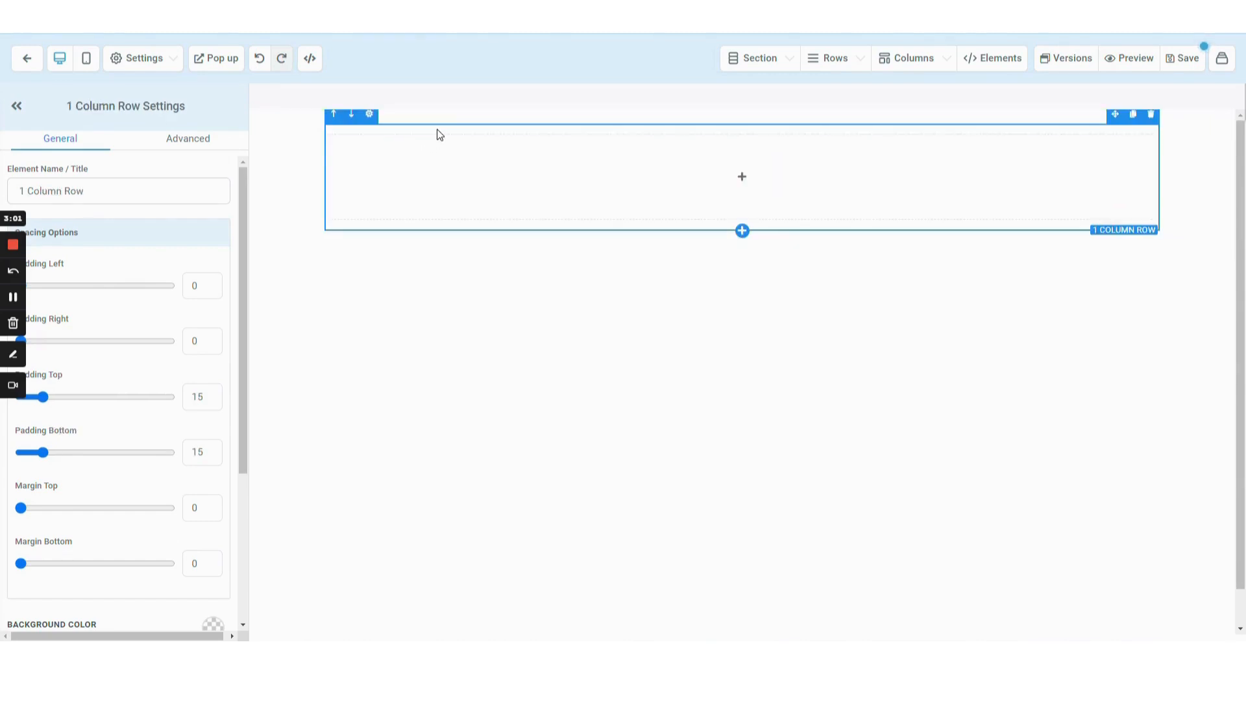
click(428, 159)
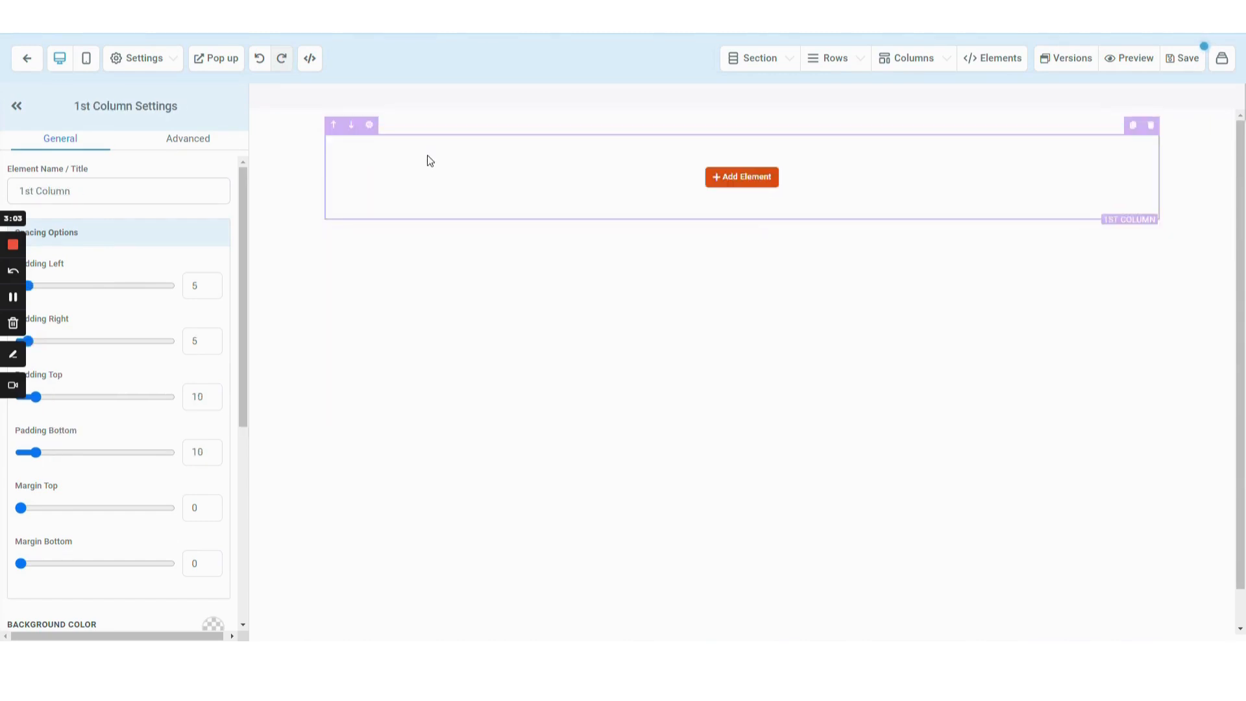
click(280, 121)
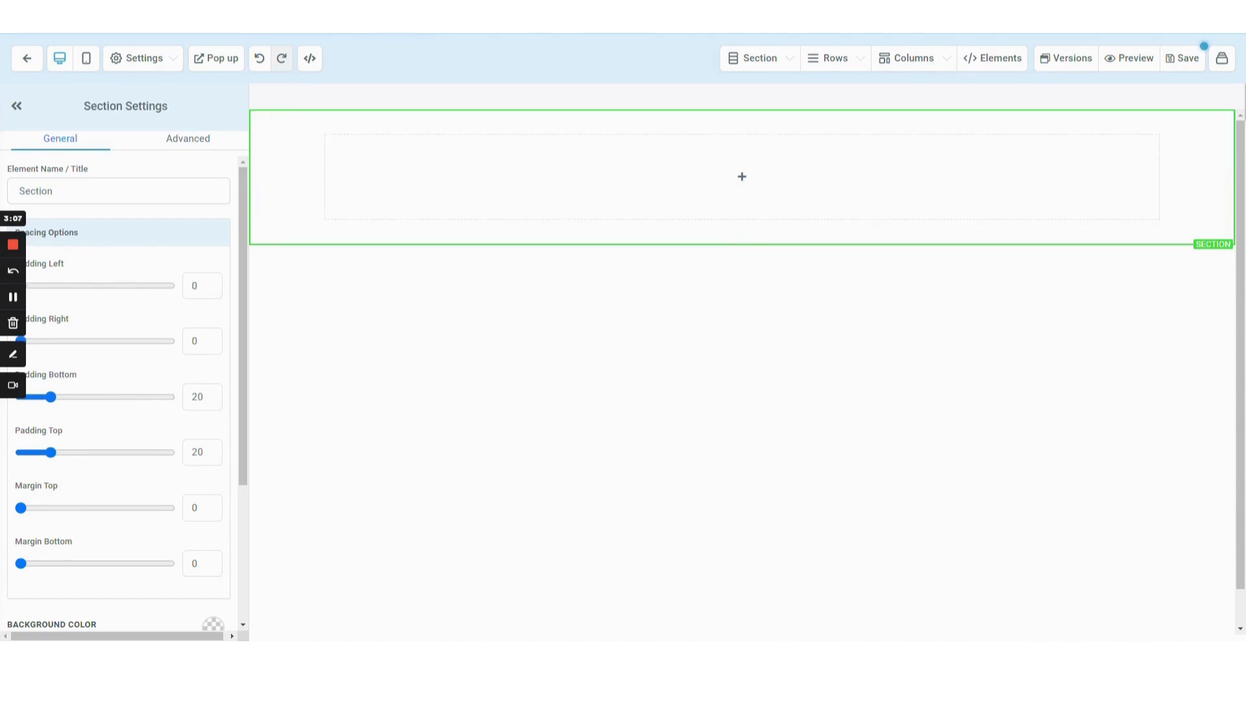
scroll(210, 603, down, 3)
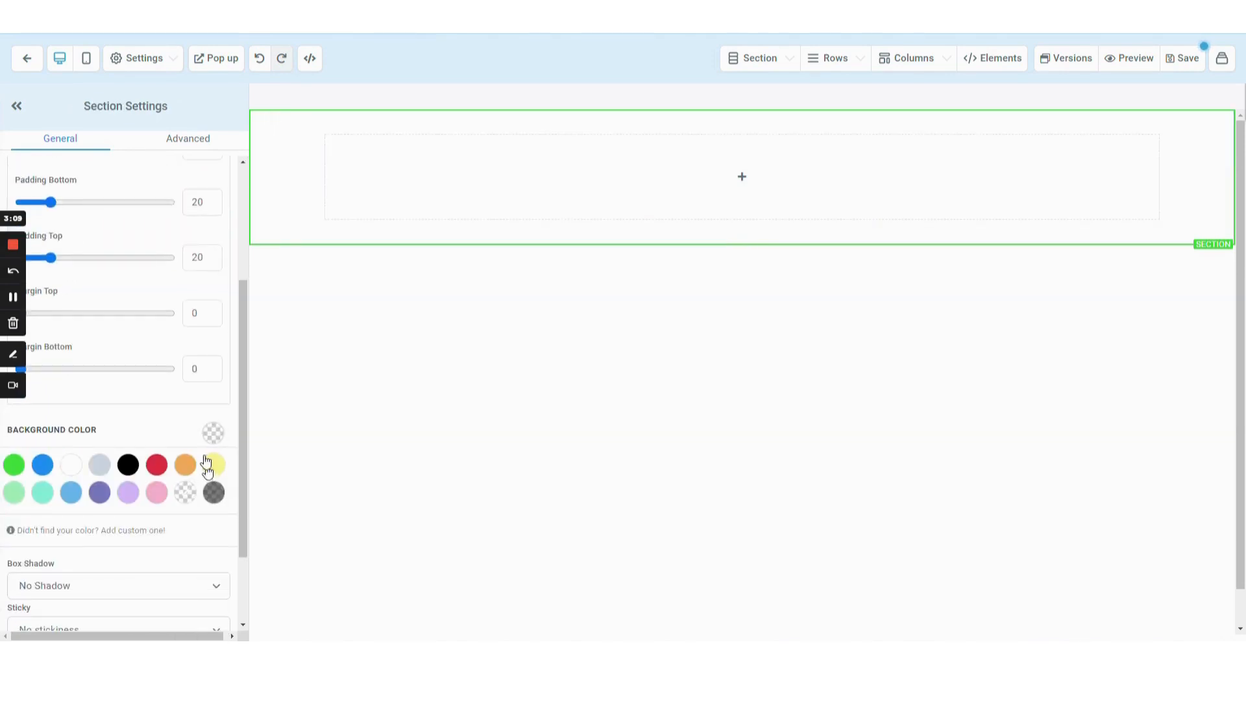
click(215, 465)
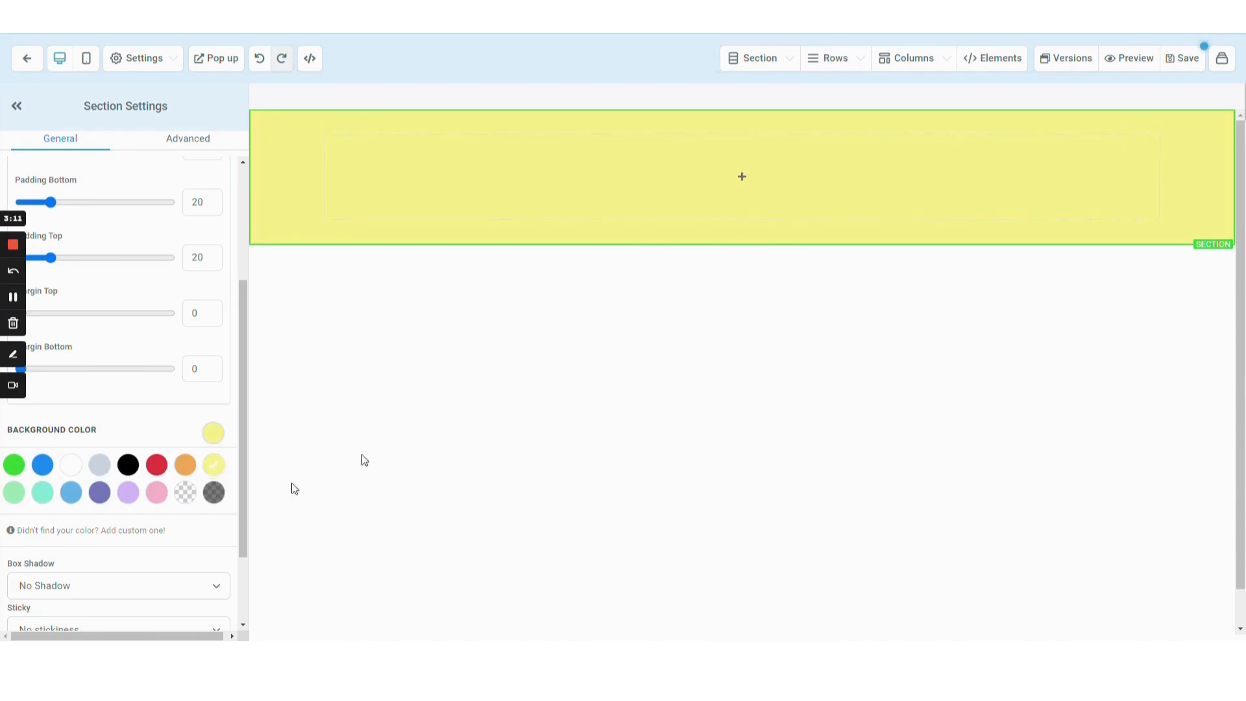
click(128, 464)
Add an image element to the row's column.
mouse_move(426, 173)
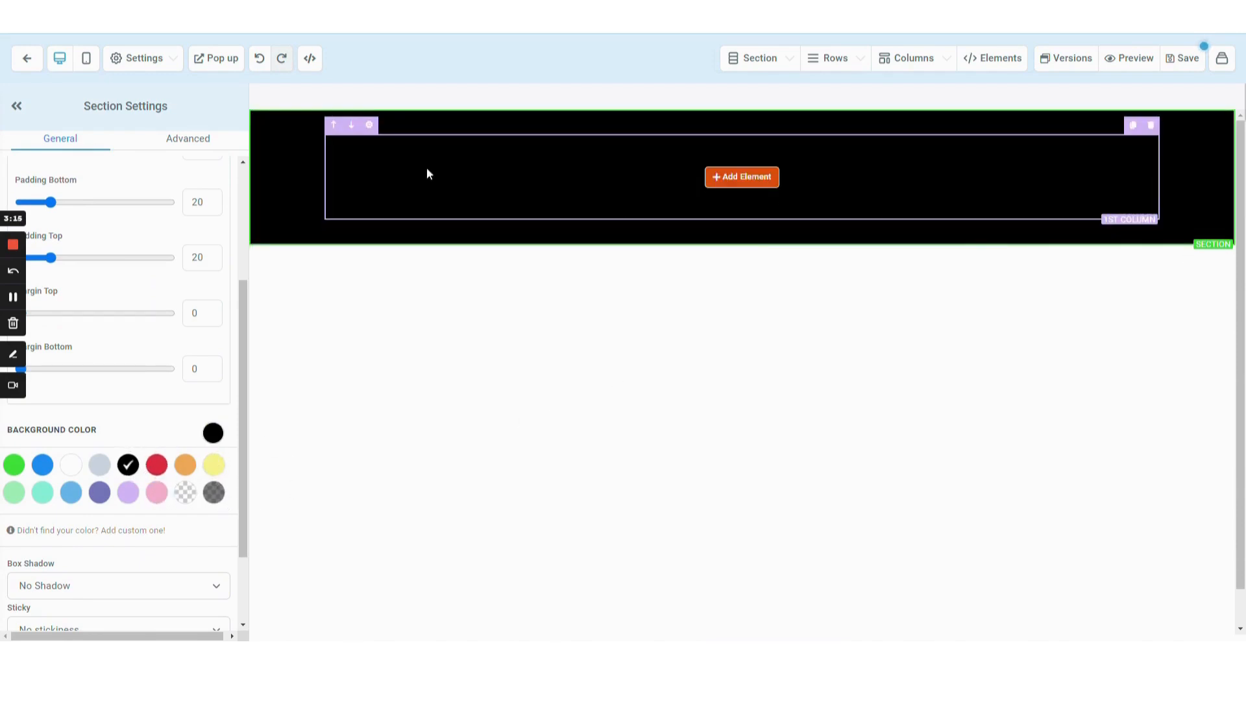
click(725, 184)
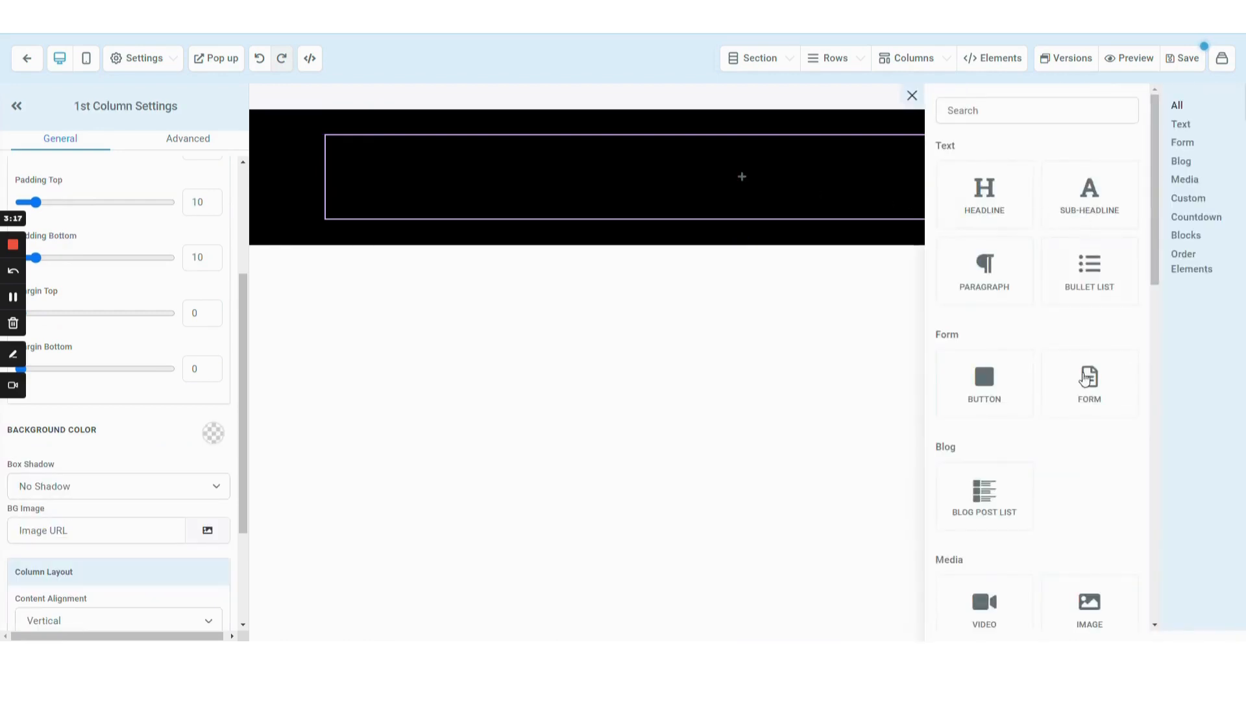
scroll(1075, 447, down, 3)
scroll(1075, 448, down, 2)
click(1061, 287)
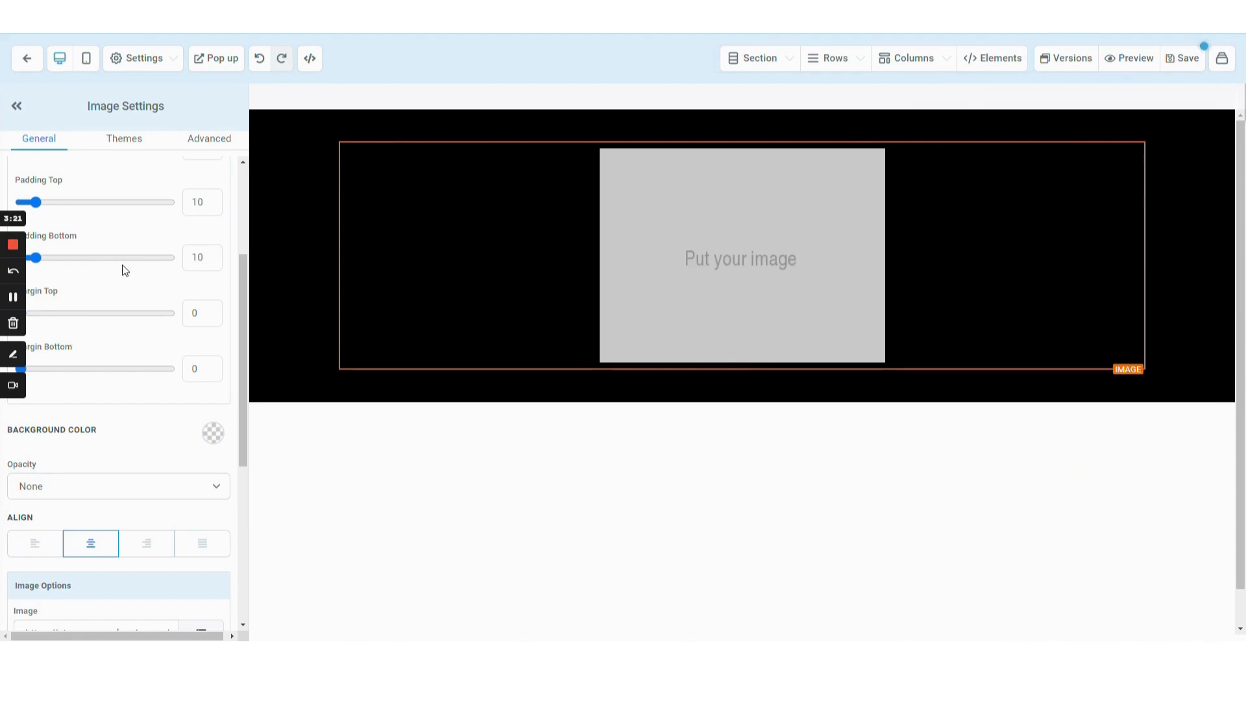
scroll(228, 522, down, 5)
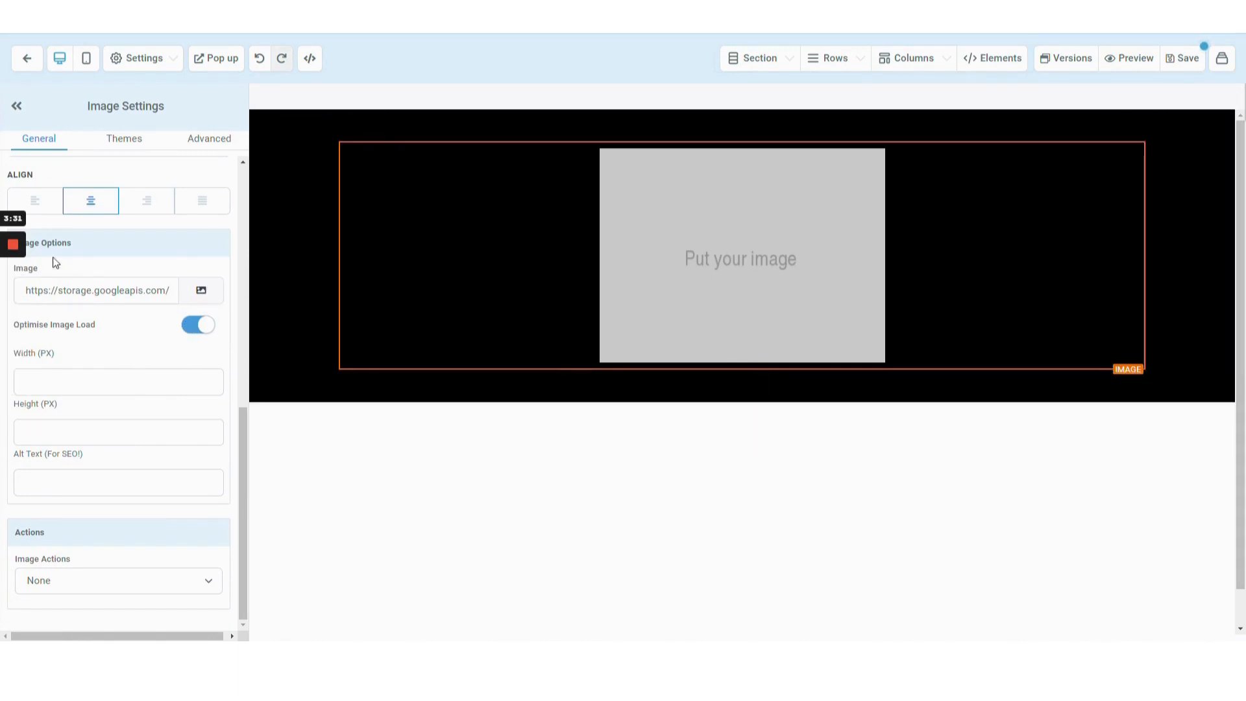
Upload the profile picture file to the media library and use it as the image element's picture.
click(202, 294)
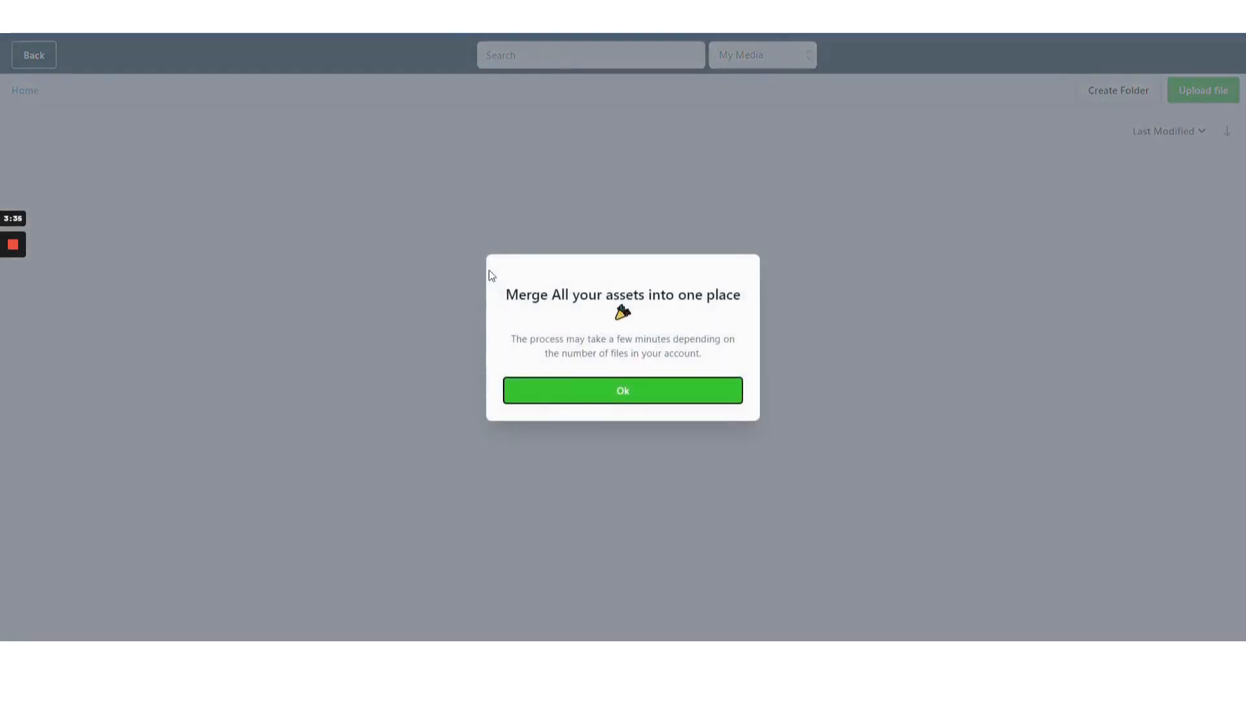
click(581, 398)
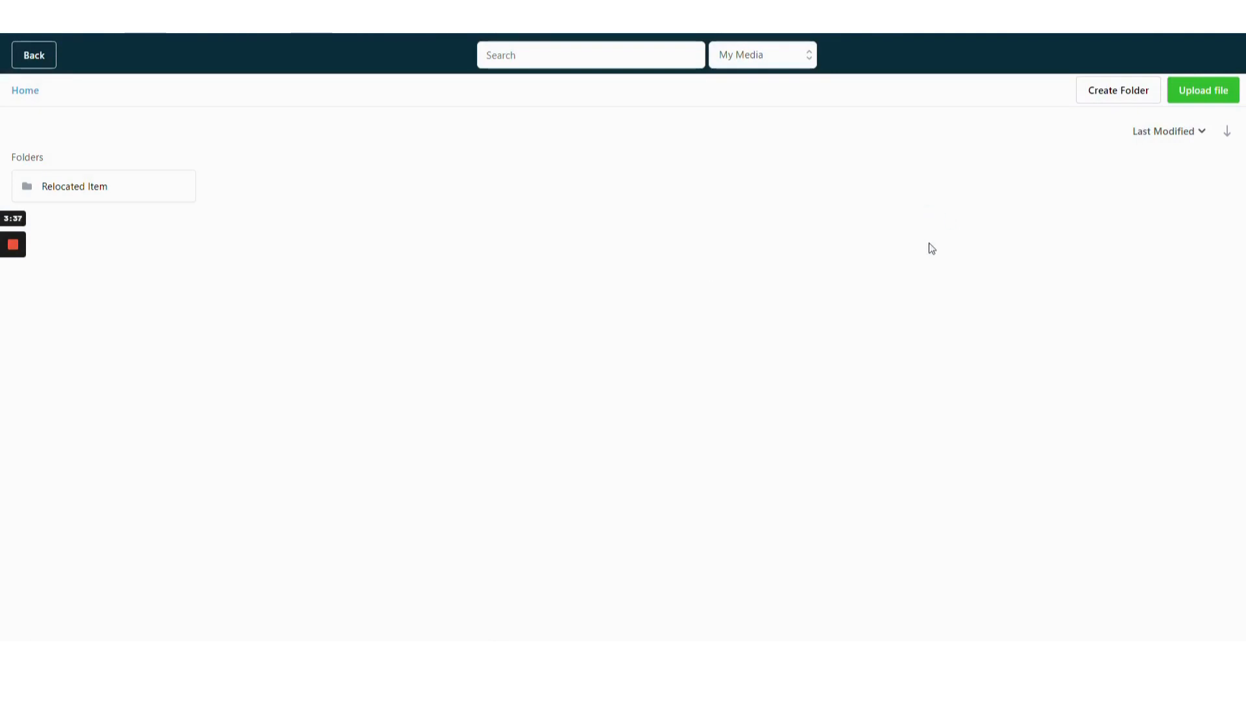
click(1215, 91)
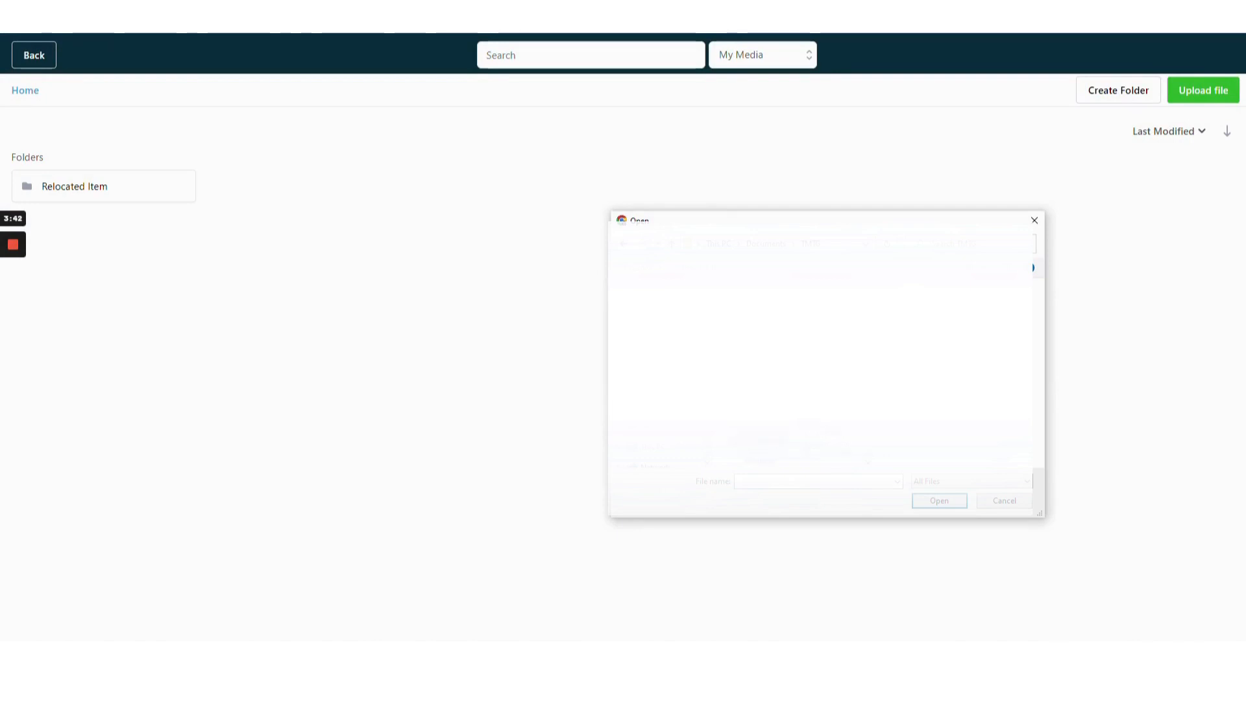
double_click(1002, 288)
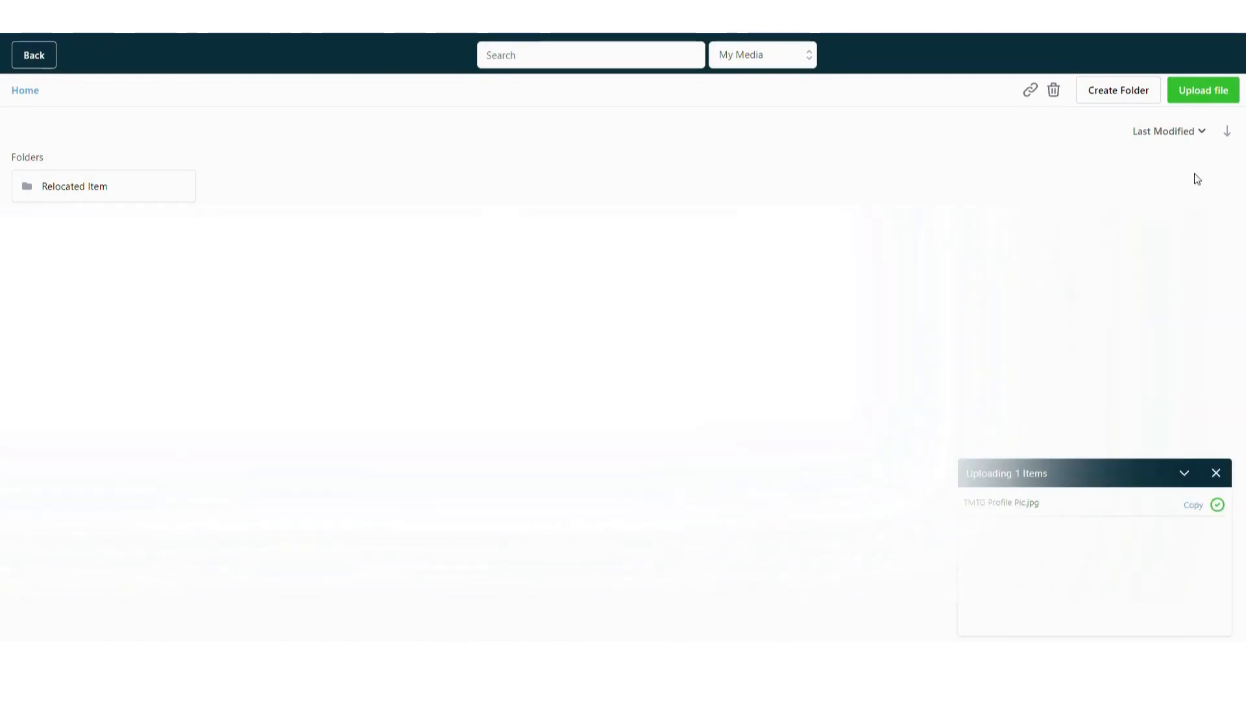
click(1204, 84)
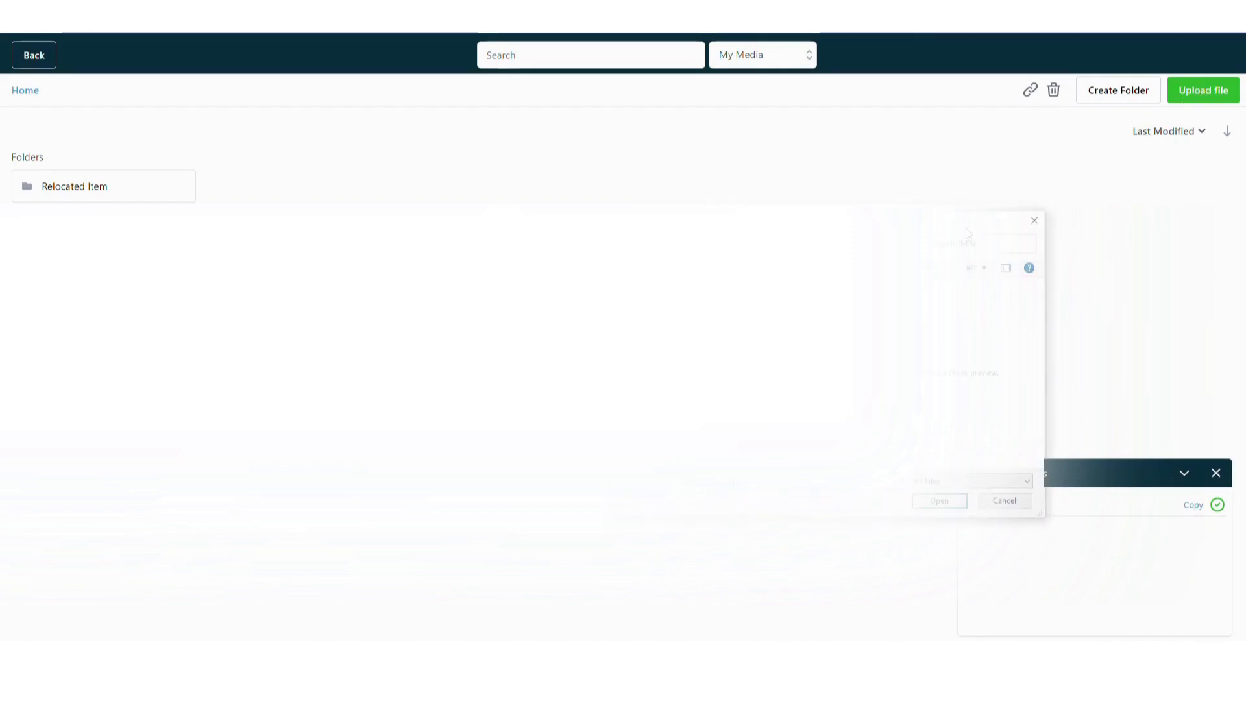
click(1035, 220)
click(1215, 475)
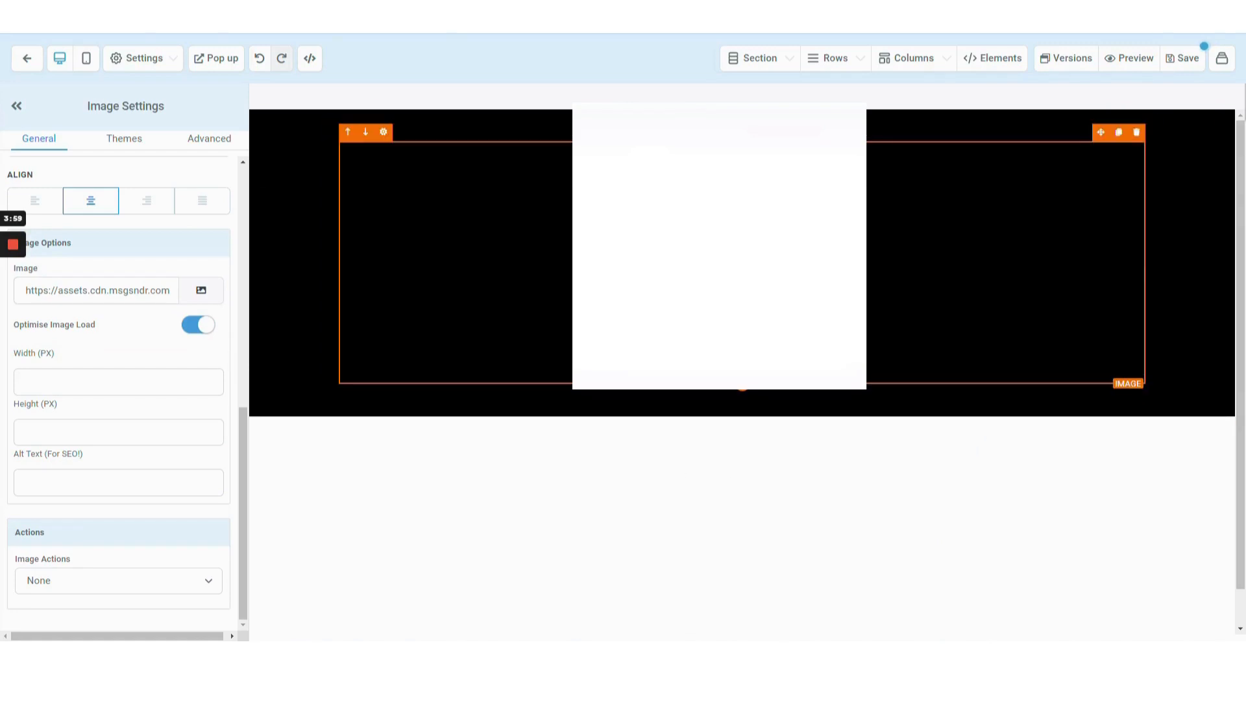
Set the image element's top and bottom padding to 0.
scroll(88, 452, up, 7)
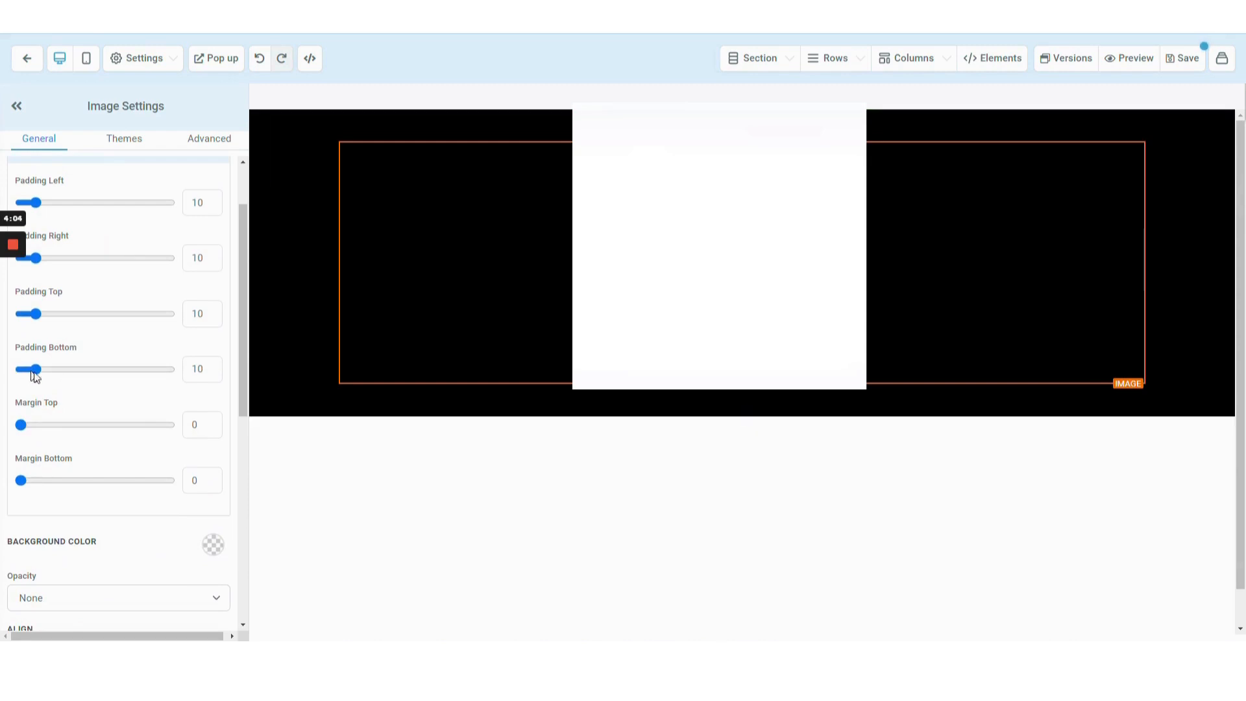
drag(91, 371, 26, 373)
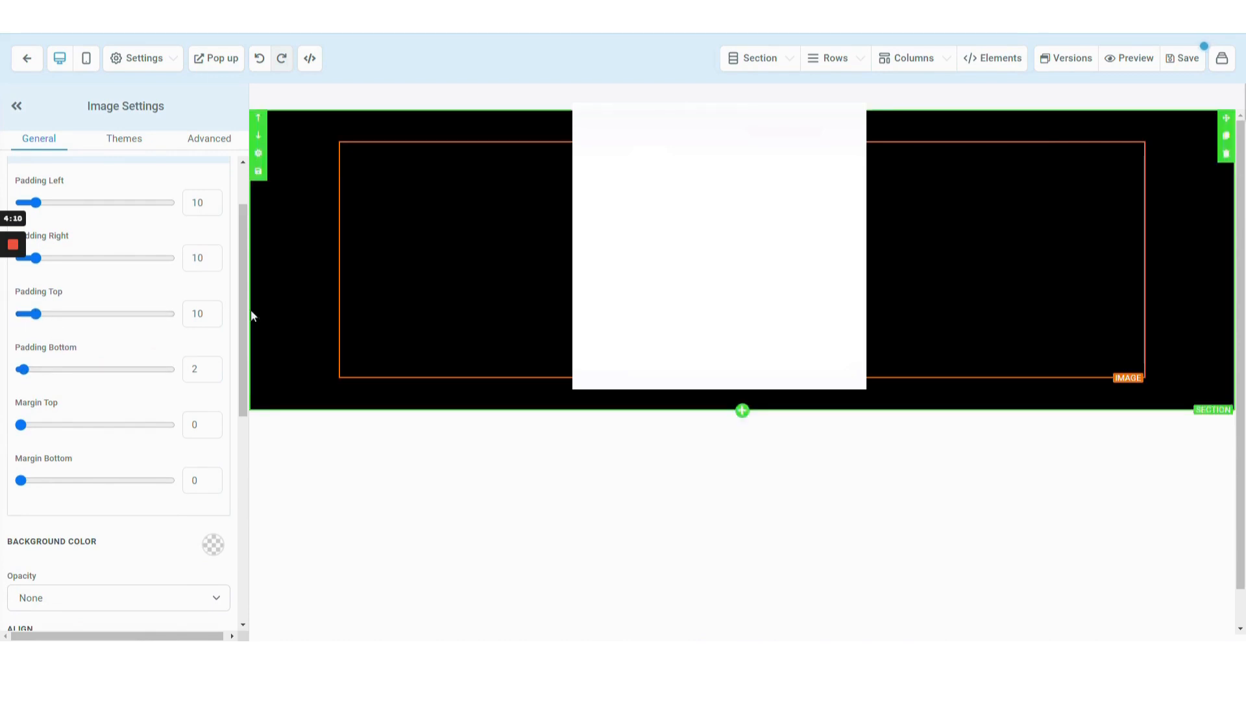
click(209, 314)
key(BackSpace)
key(BackSpace)
text(0)
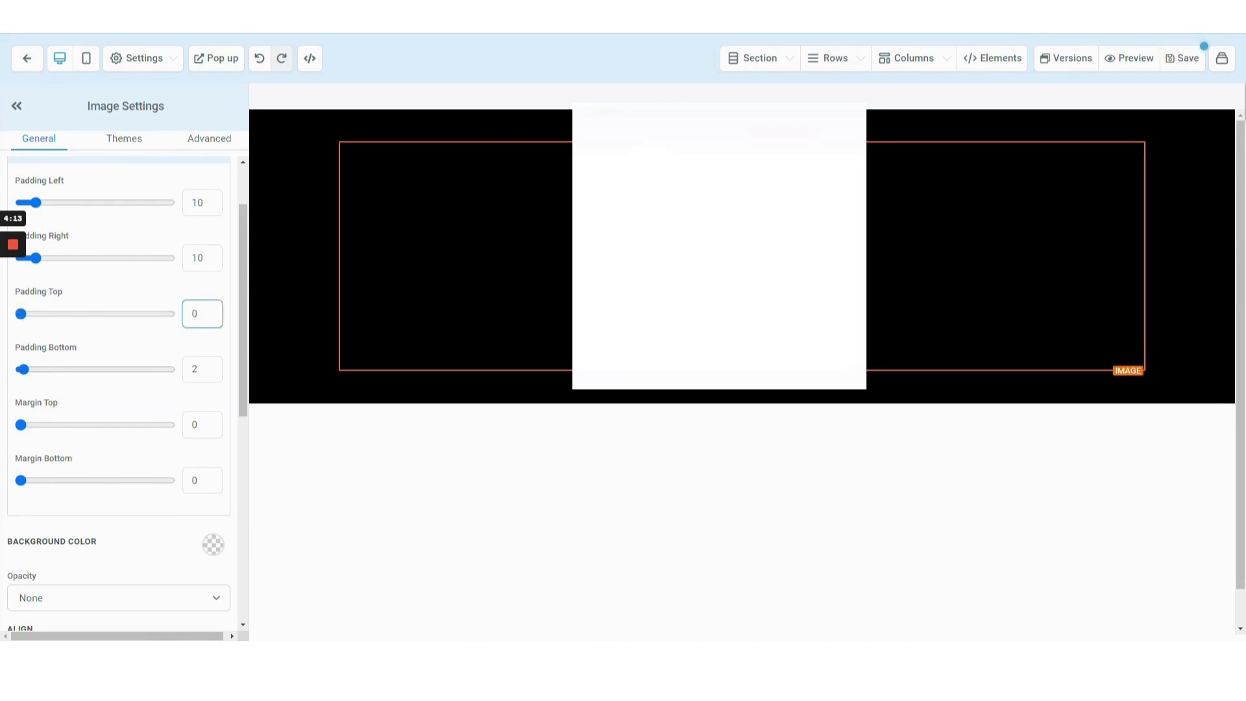
click(197, 363)
key(BackSpace)
text(0)
scroll(196, 354, up, 1)
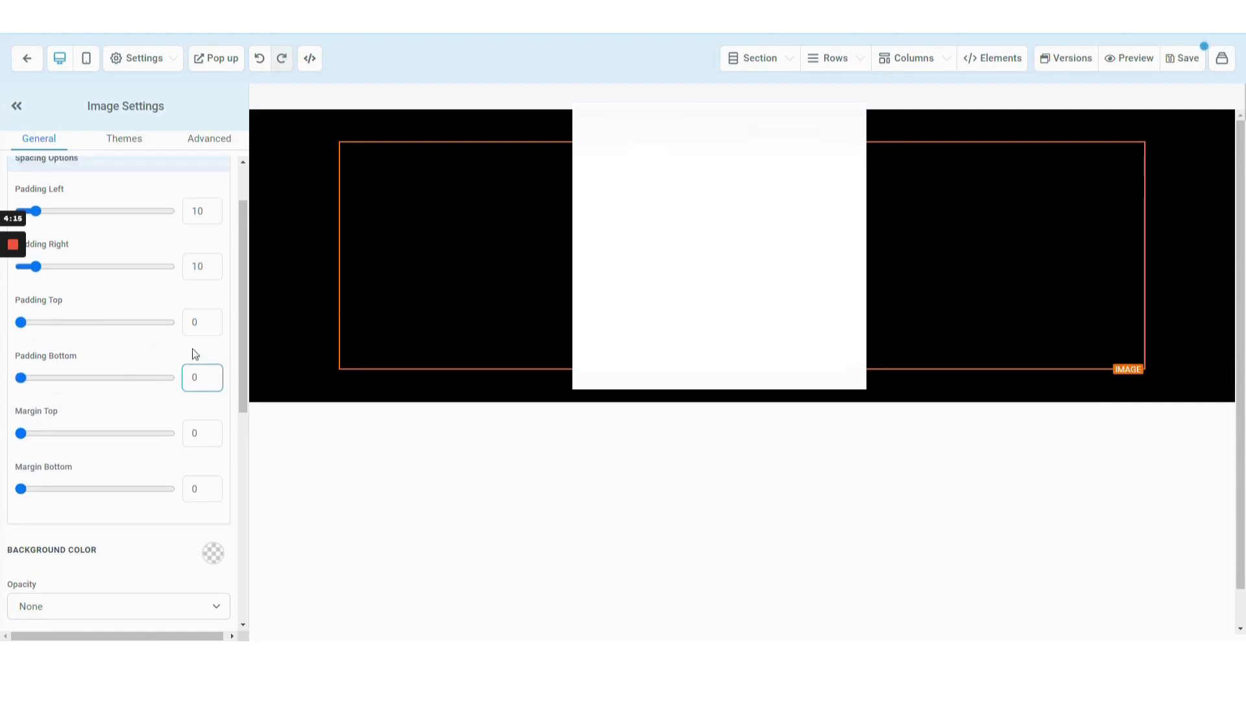
scroll(194, 360, down, 3)
Add a new full-width section below the black image section.
click(555, 402)
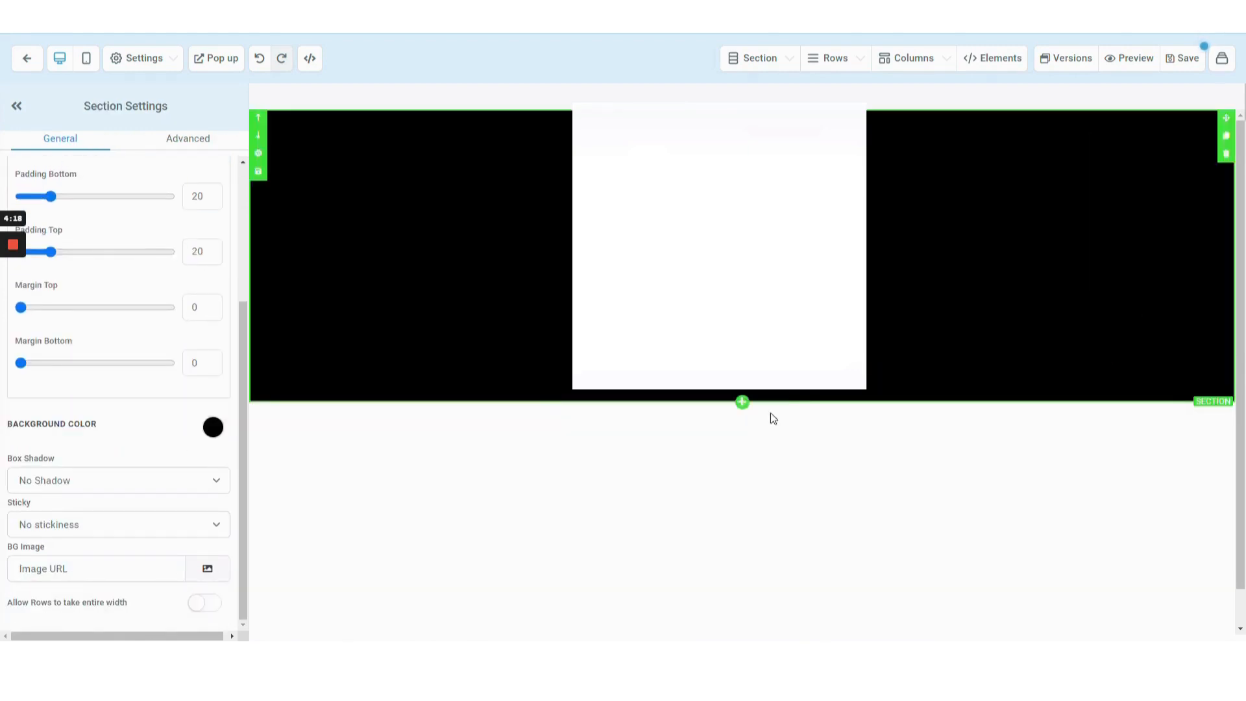
click(742, 404)
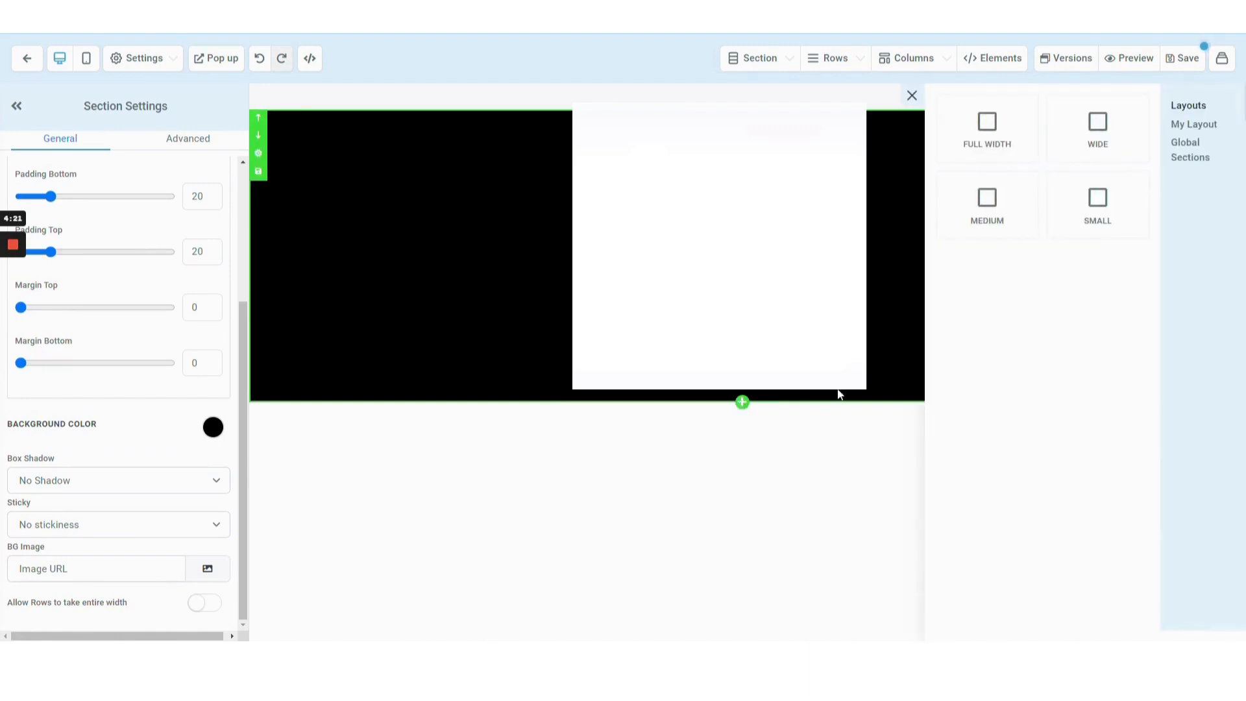
click(978, 133)
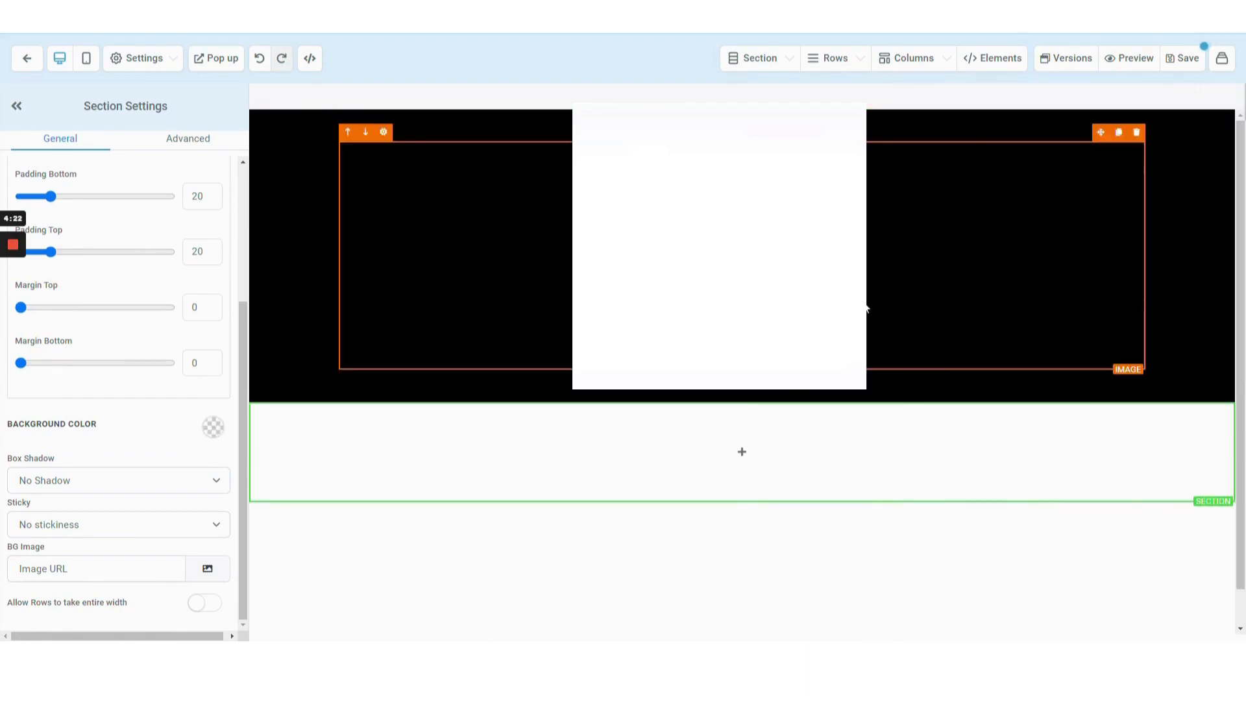
Add a one-column row to the new section and place a headline element in it.
click(740, 452)
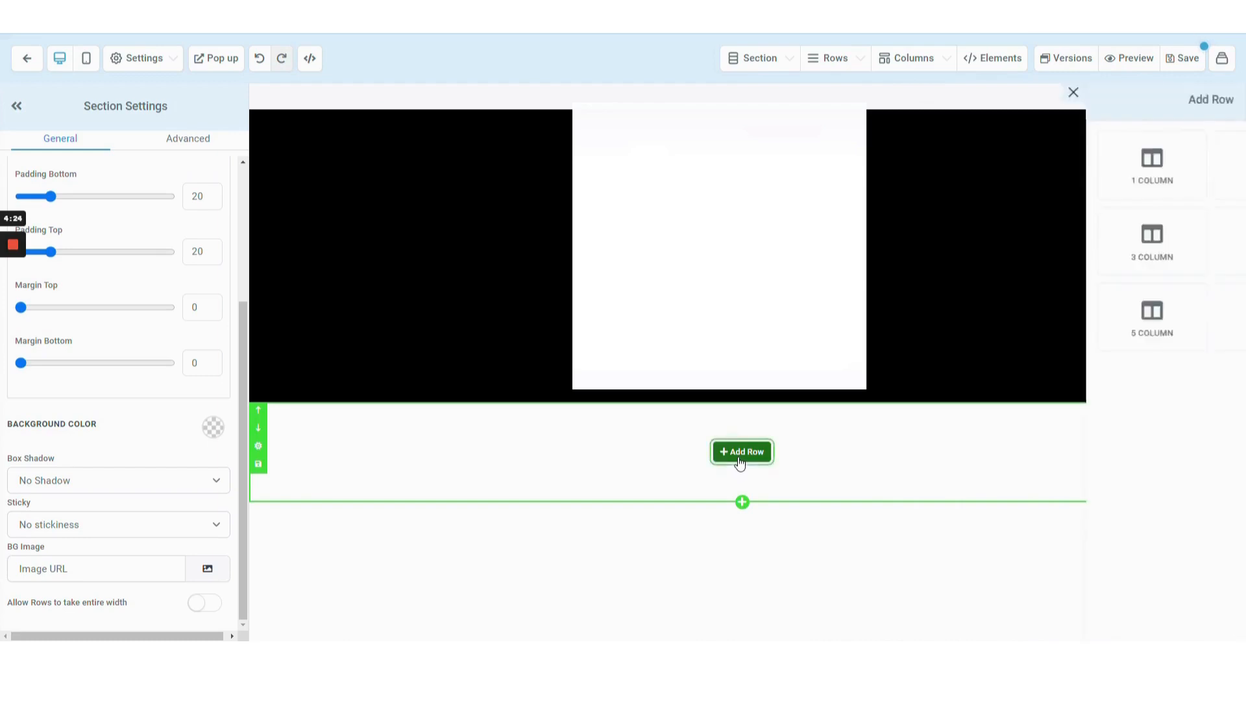
click(1047, 179)
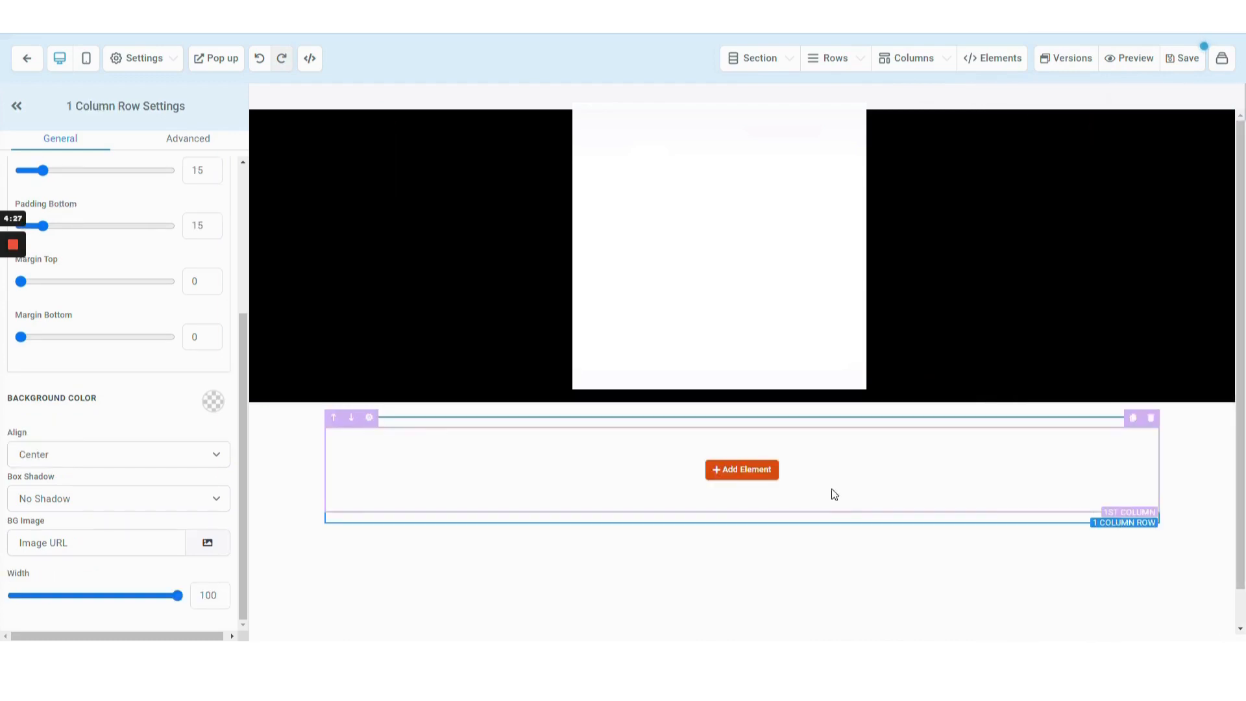
click(740, 431)
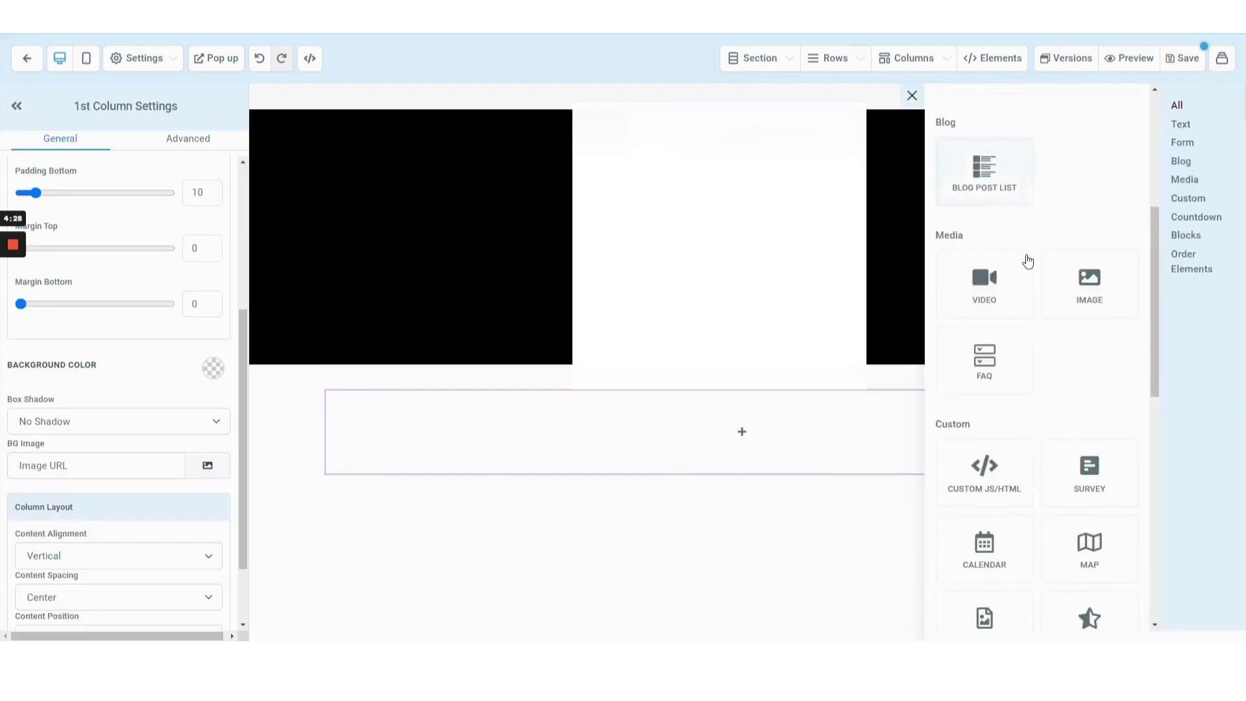
scroll(1025, 261, up, 5)
click(1015, 224)
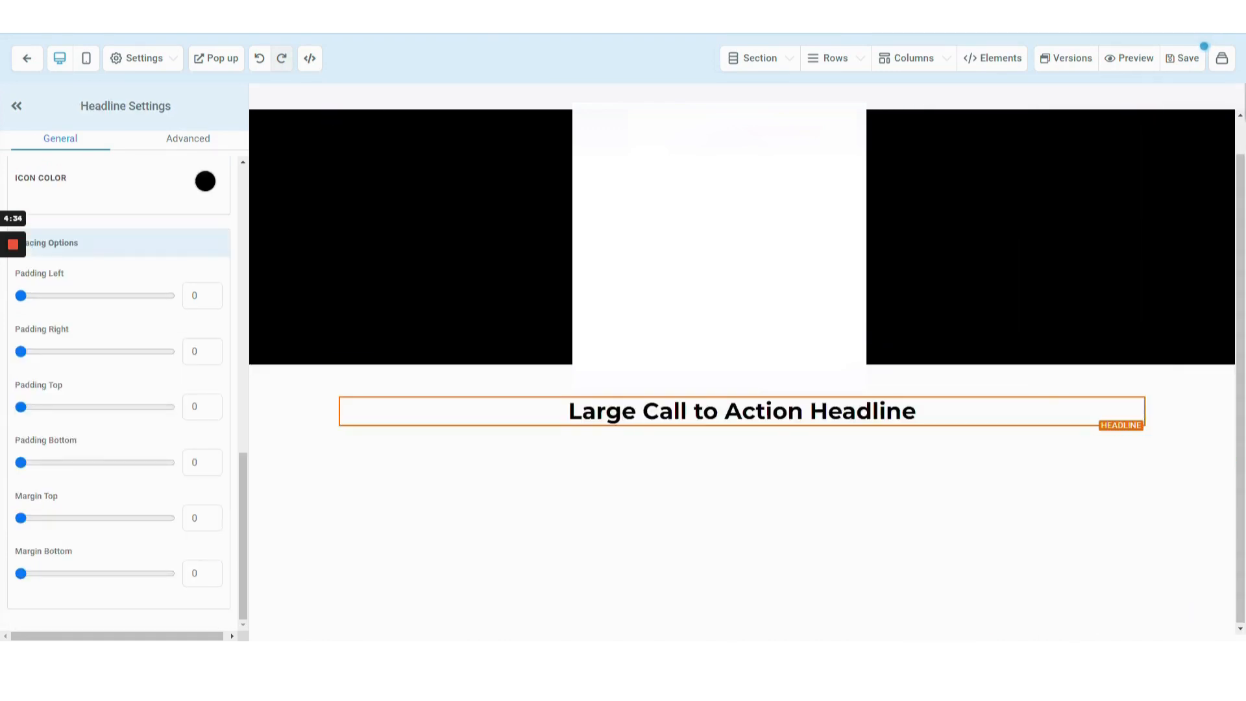
Add another one-column row below and place a sub-headline element in its column.
click(742, 445)
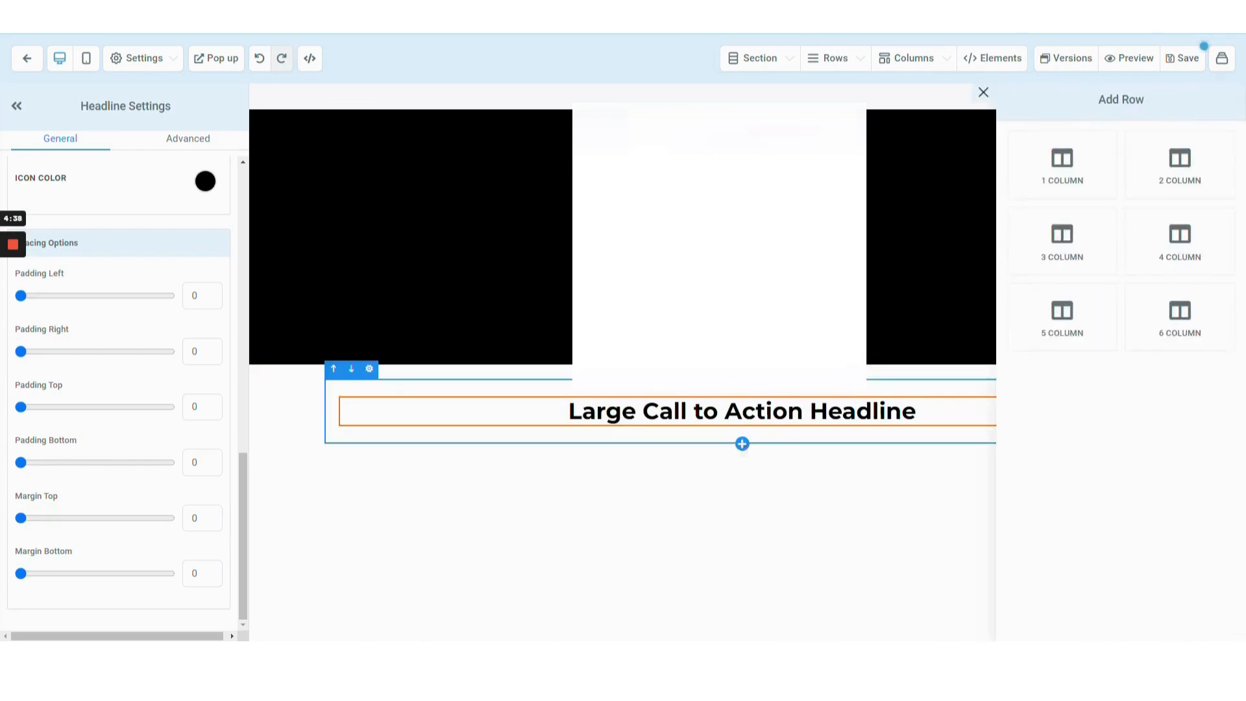
click(1072, 161)
click(744, 498)
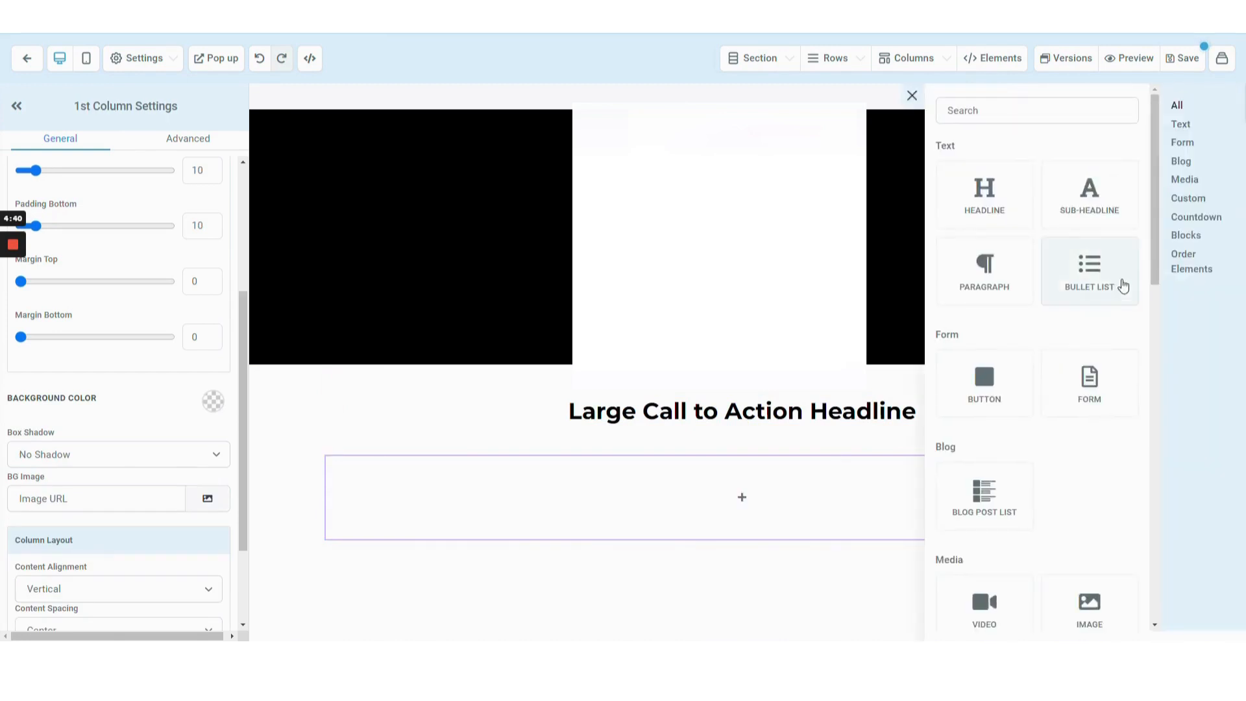
click(1088, 196)
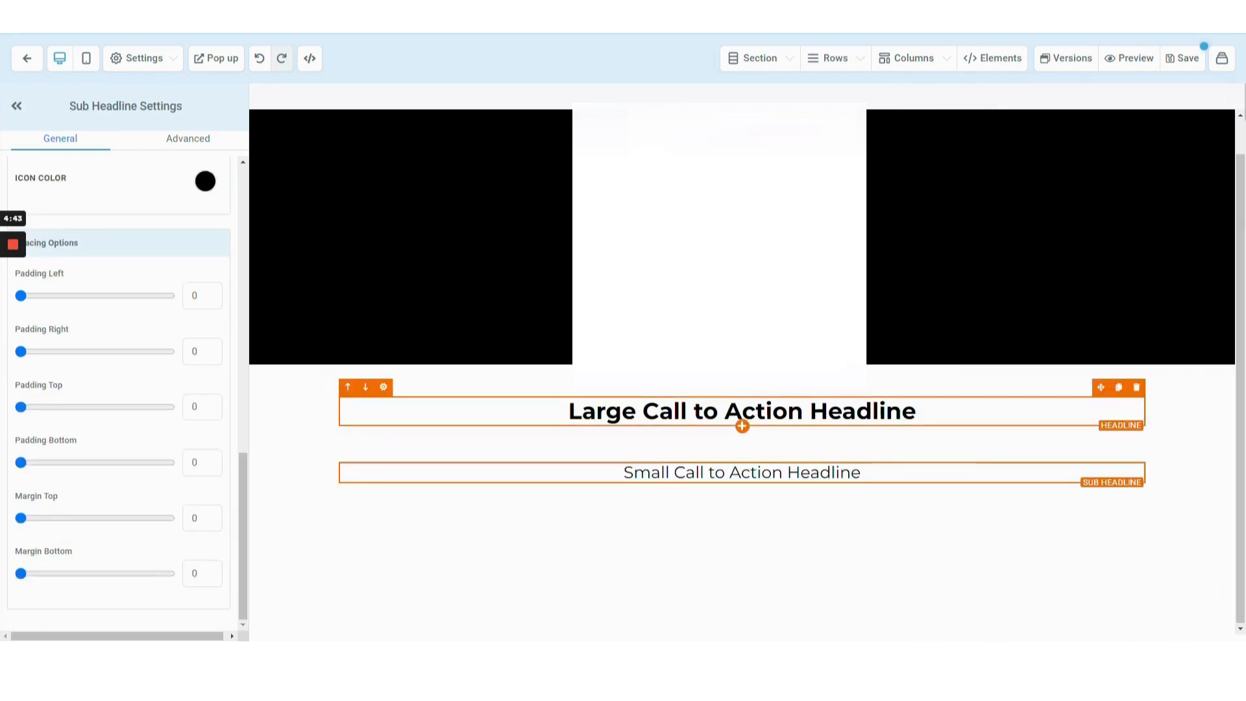
Replace the headline text with "We're sorry to see you go!" and remove the extra blank line above it.
click(742, 416)
triple_click(733, 411)
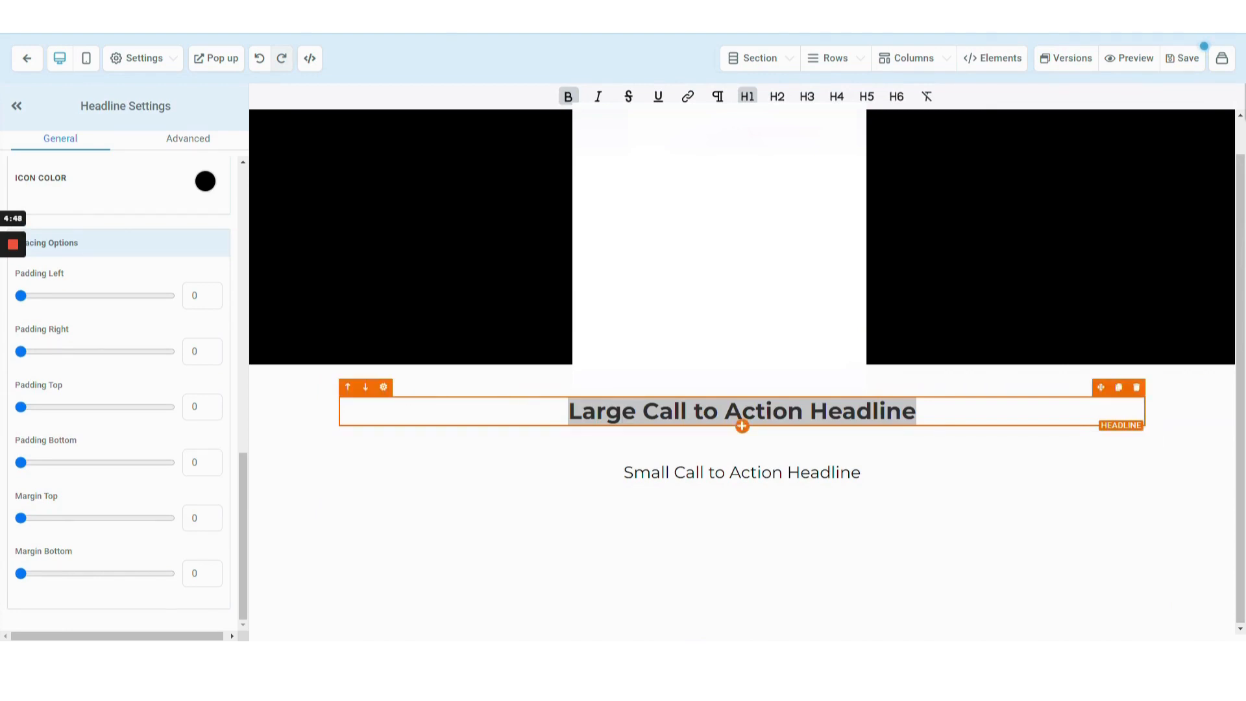
text(We're sorry to see you go!)
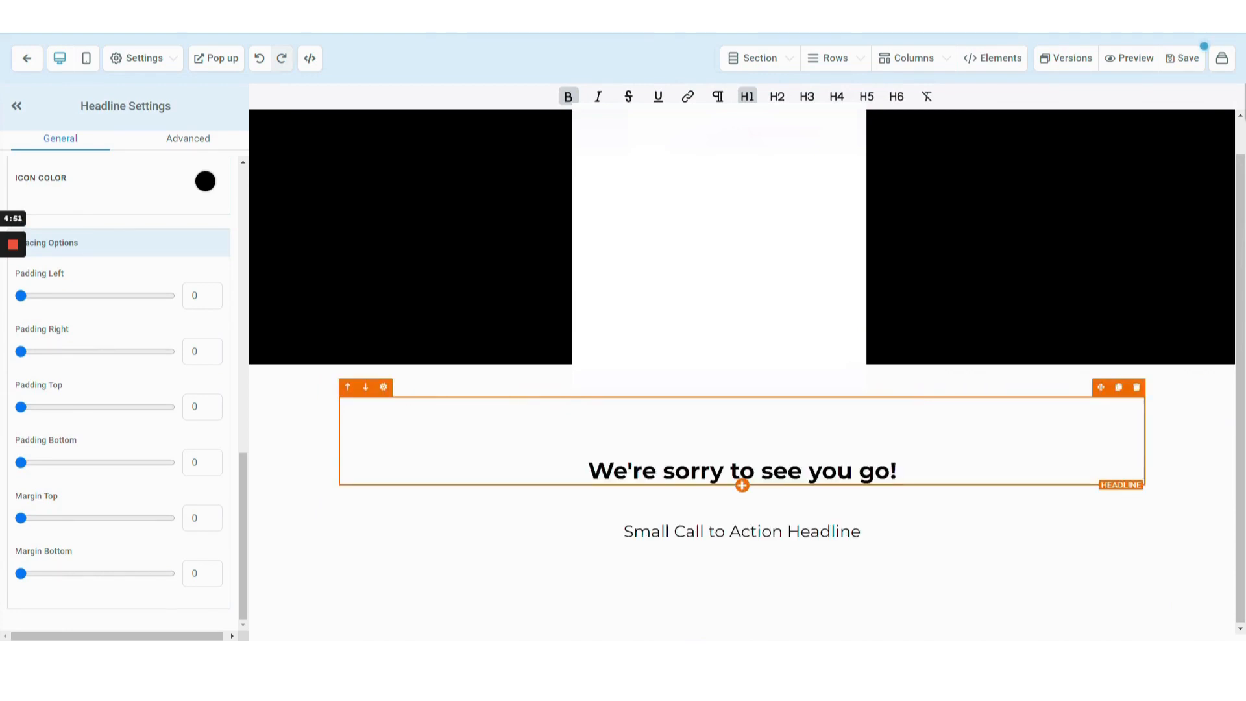
key(Up)
key(Delete)
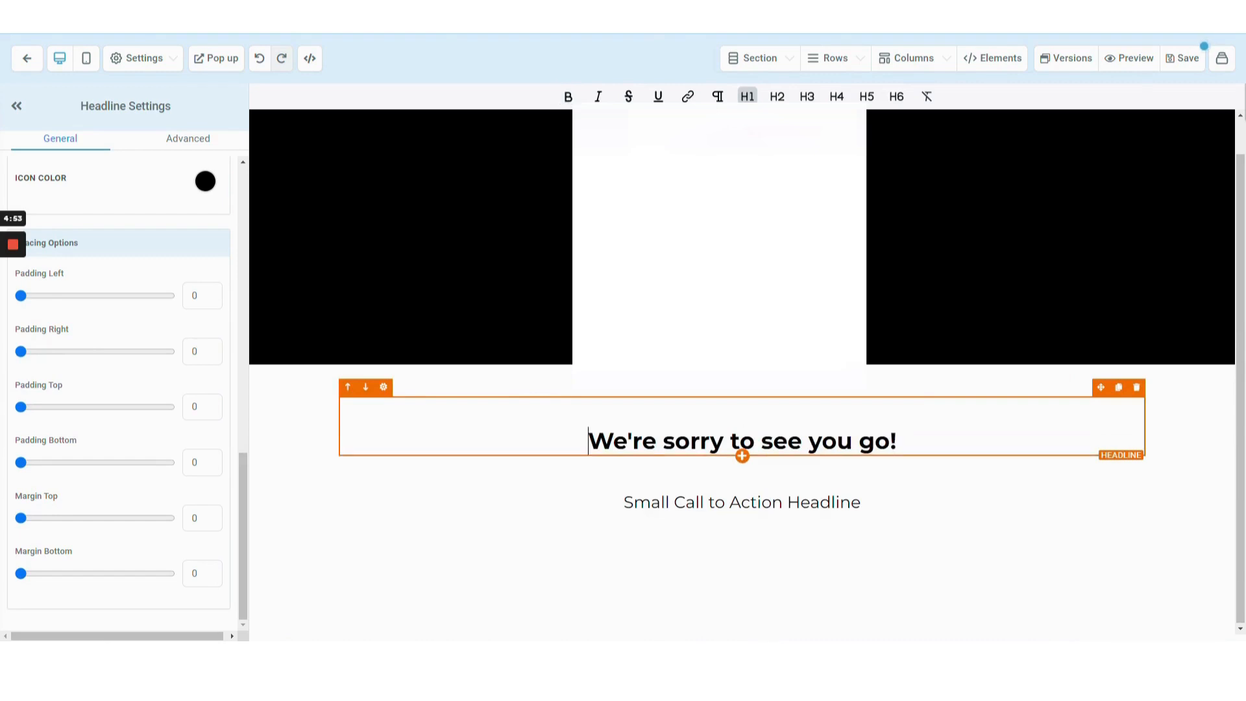
key(BackSpace)
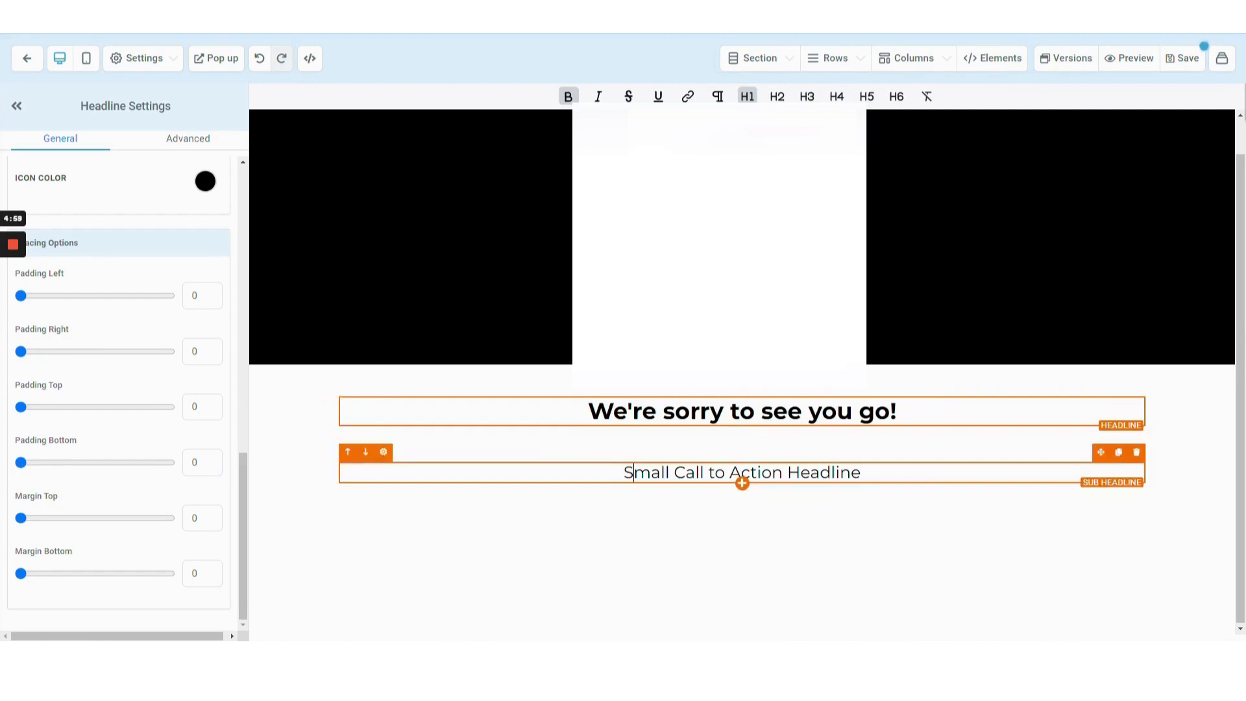
Replace the sub-headline text with "You have been unsubscribed from our Email List." and remove the extra blank line.
triple_click(741, 477)
text(You have been unsubscribed from our Email List.)
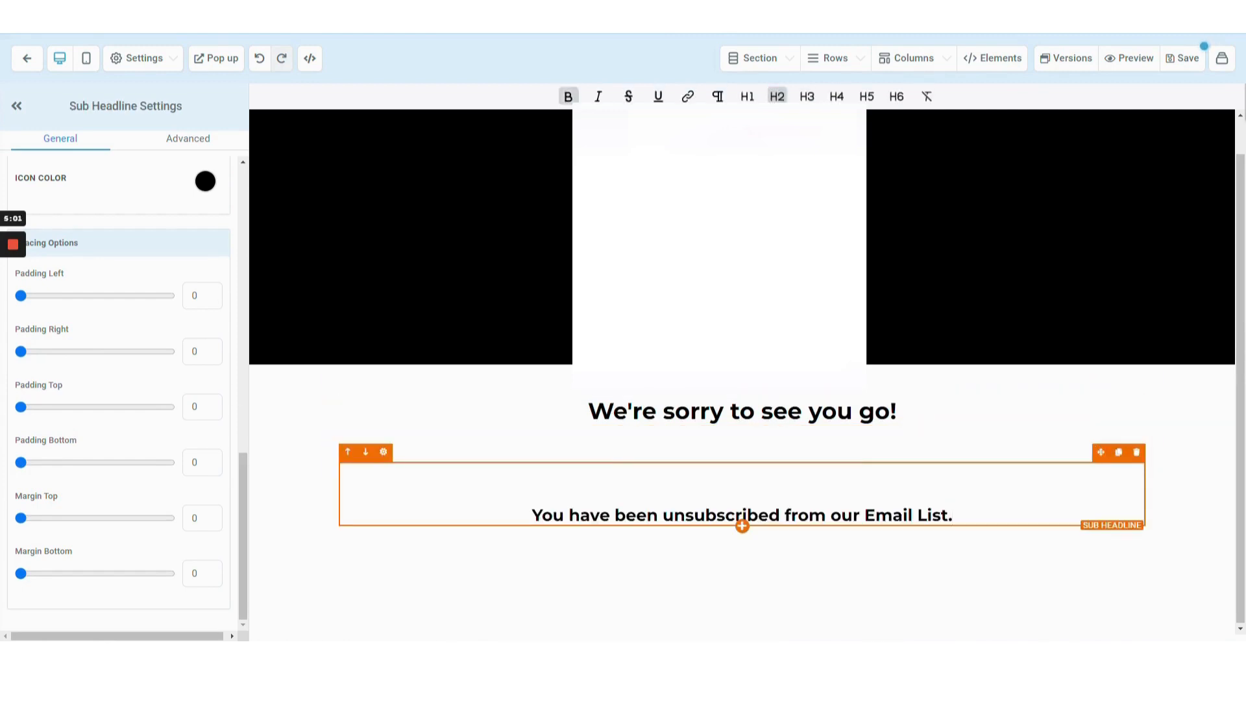
click(742, 492)
key(Delete)
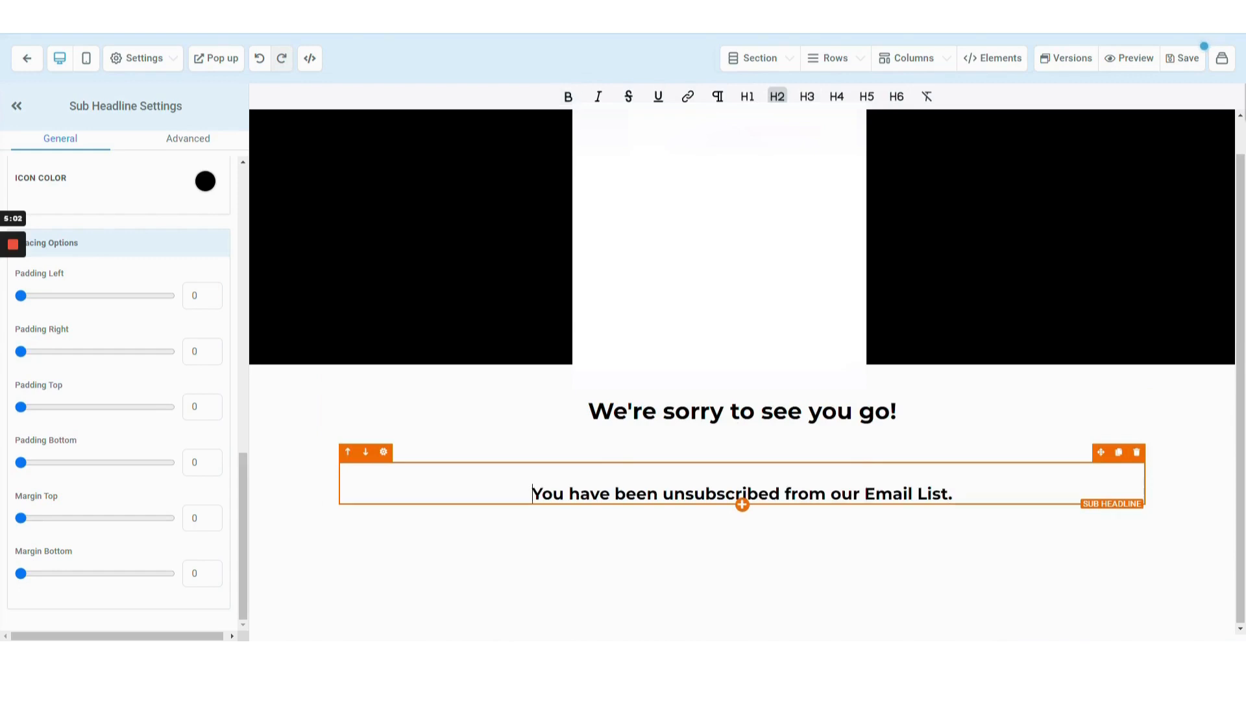
key(Delete)
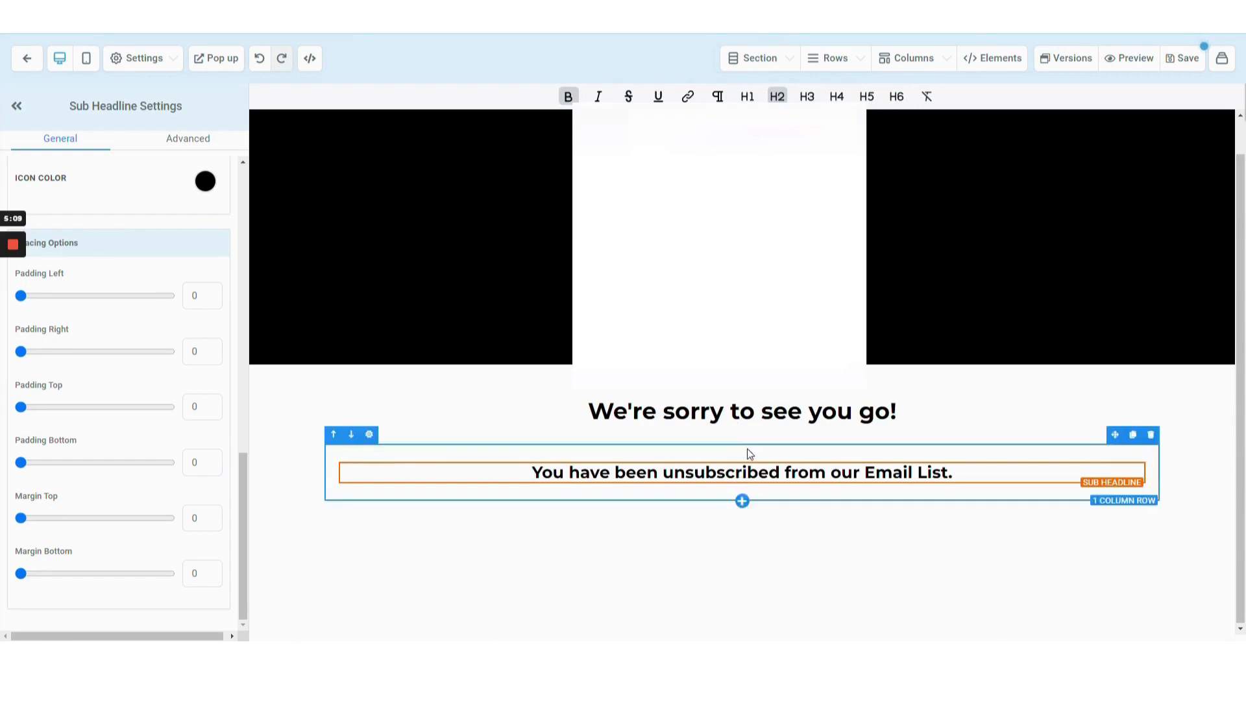
Set the headline row's bottom padding to 0.
click(733, 436)
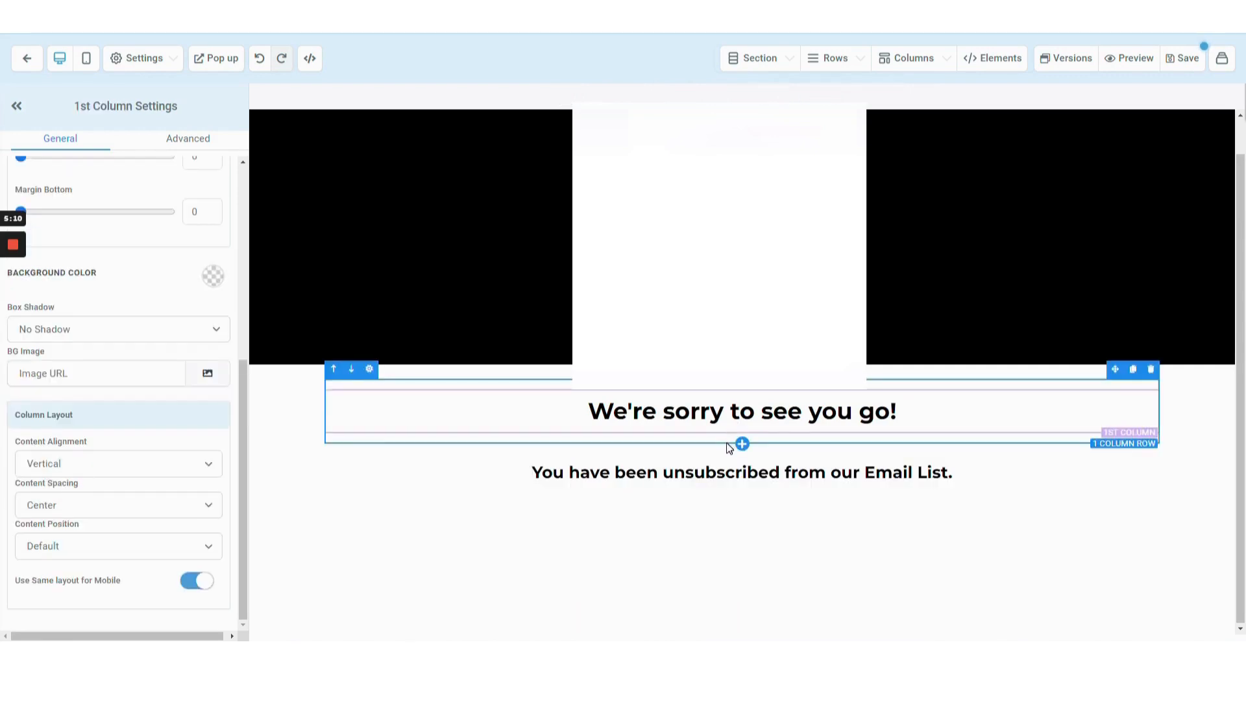
click(735, 444)
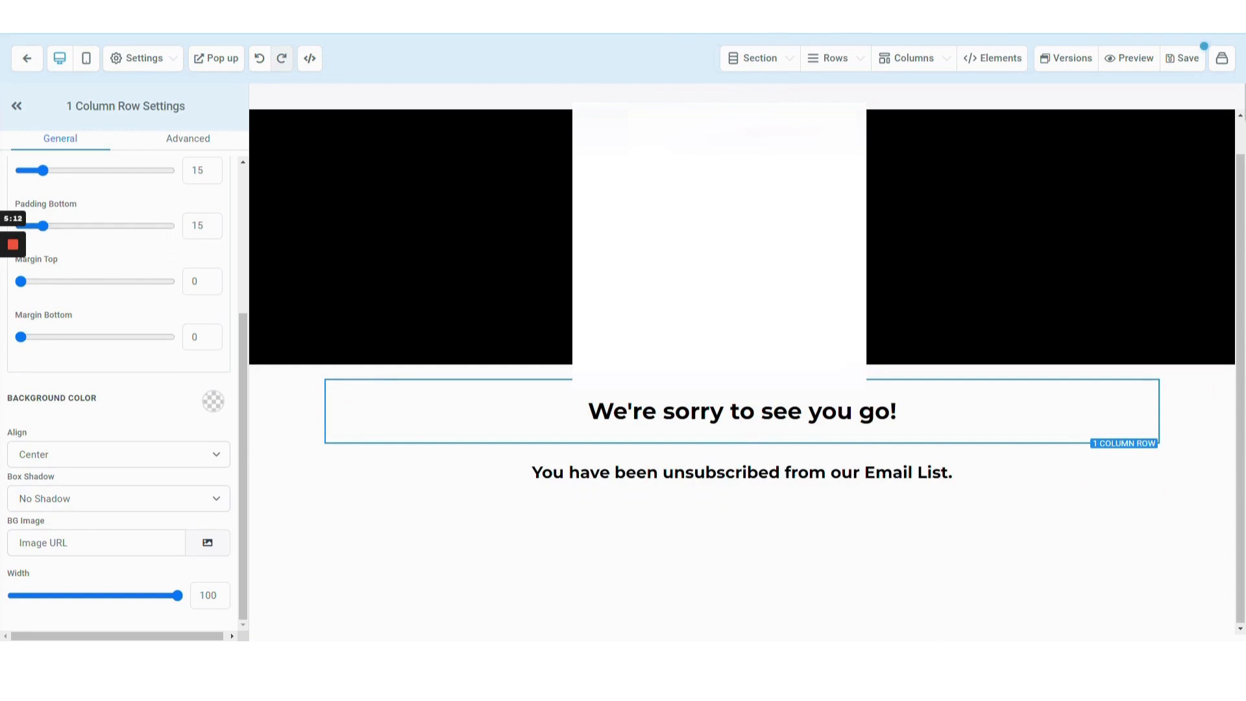
double_click(198, 225)
text(0)
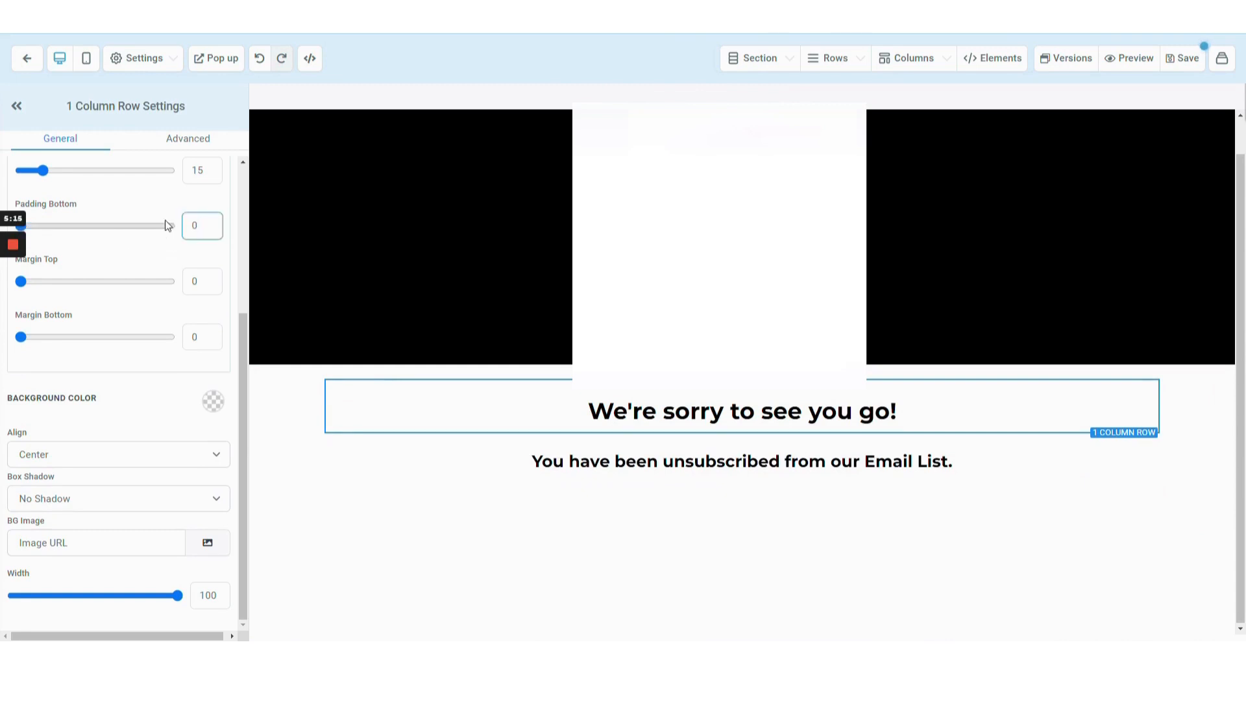
scroll(175, 227, up, 2)
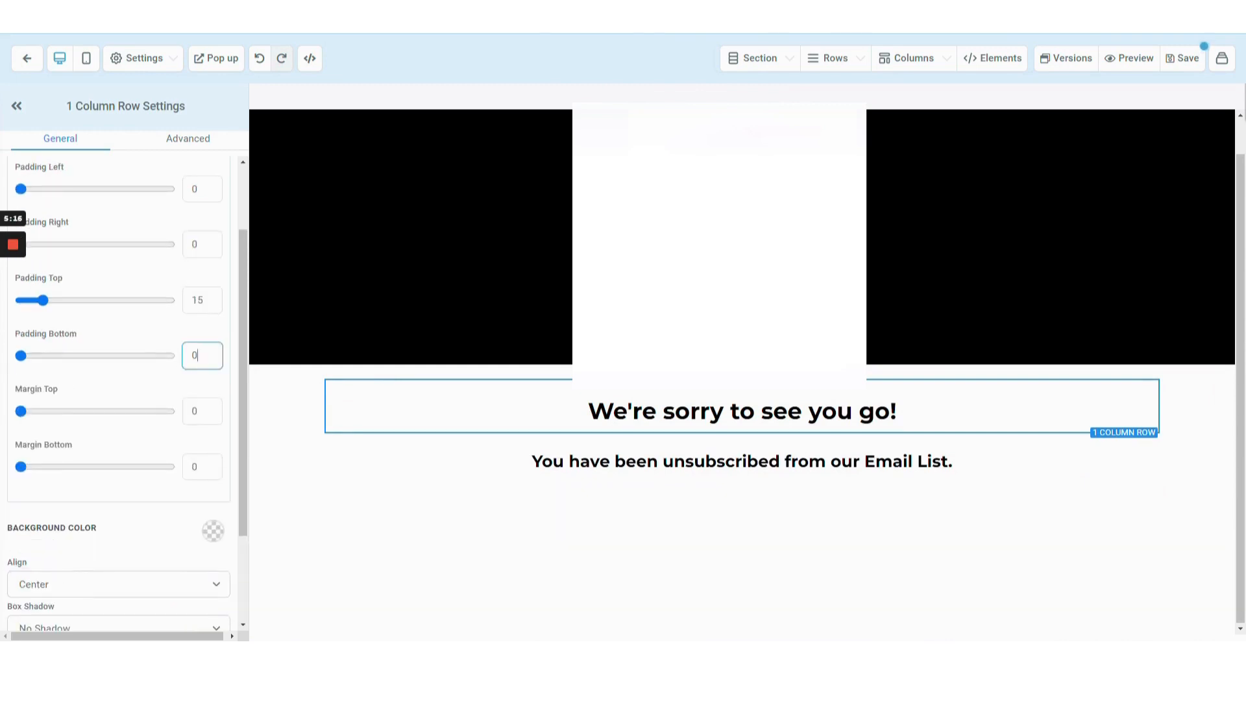
scroll(177, 357, down, 1)
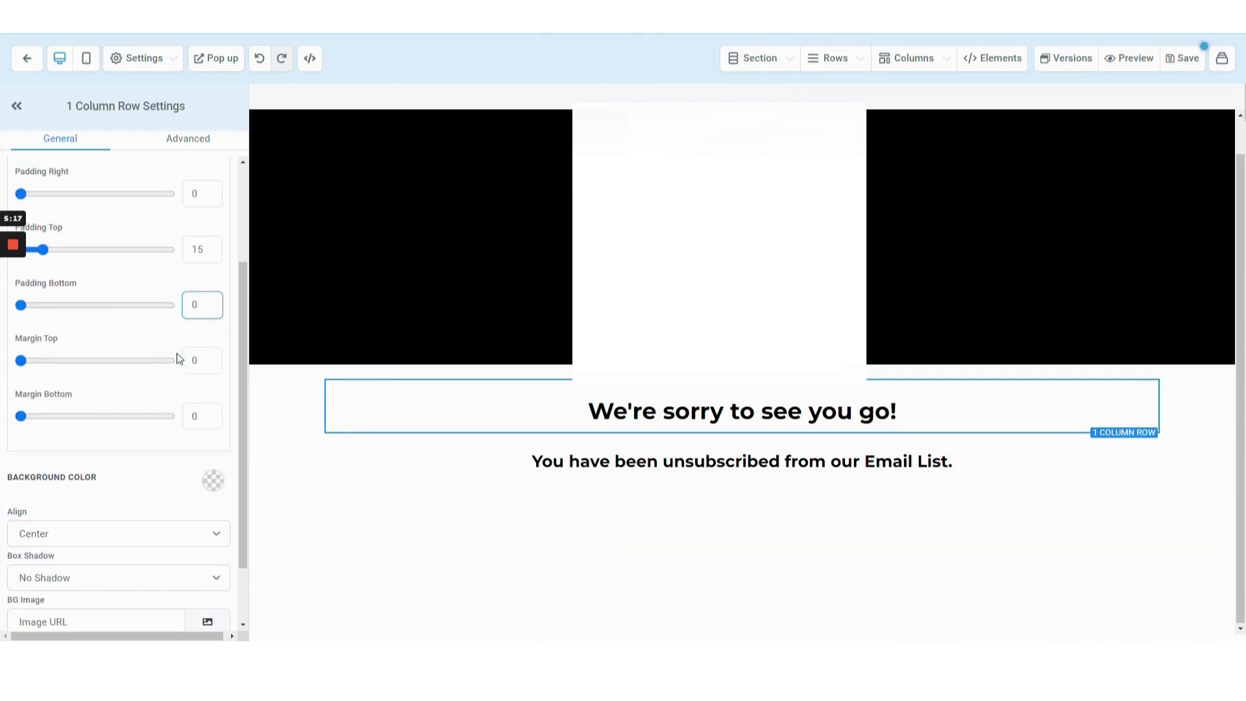
Set the sub-headline column's top padding to 0.
click(851, 481)
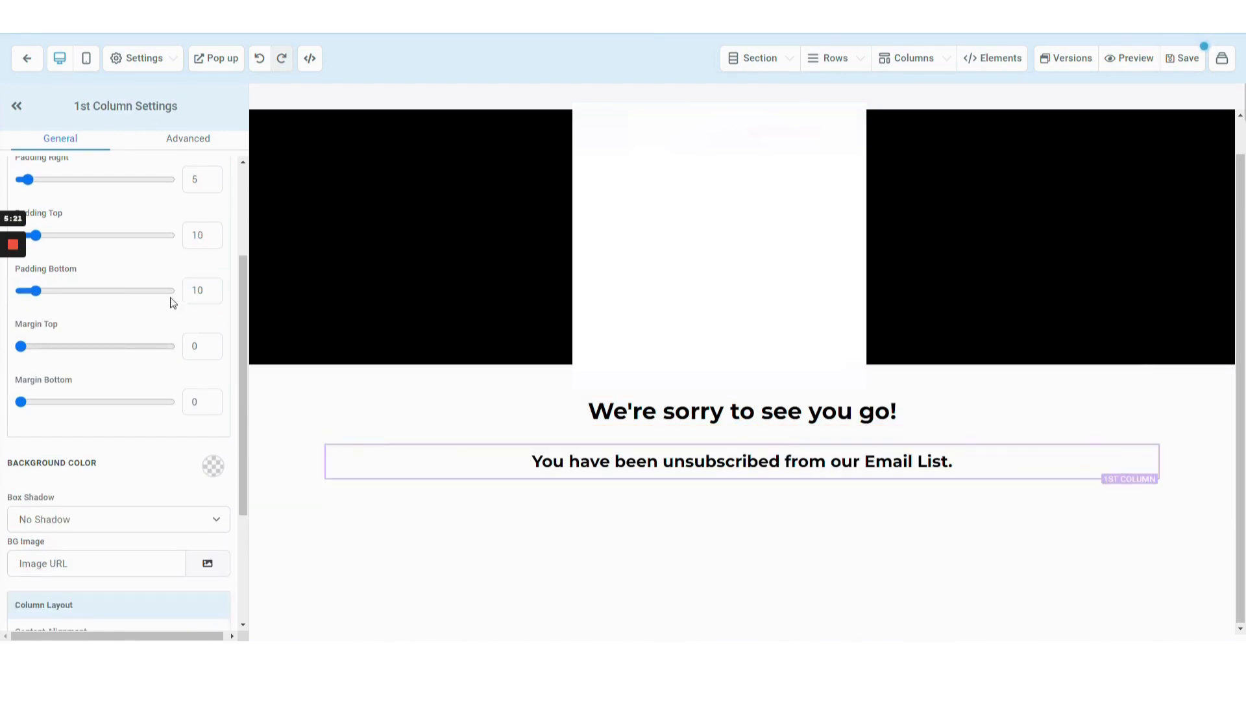
drag(205, 238, 180, 243)
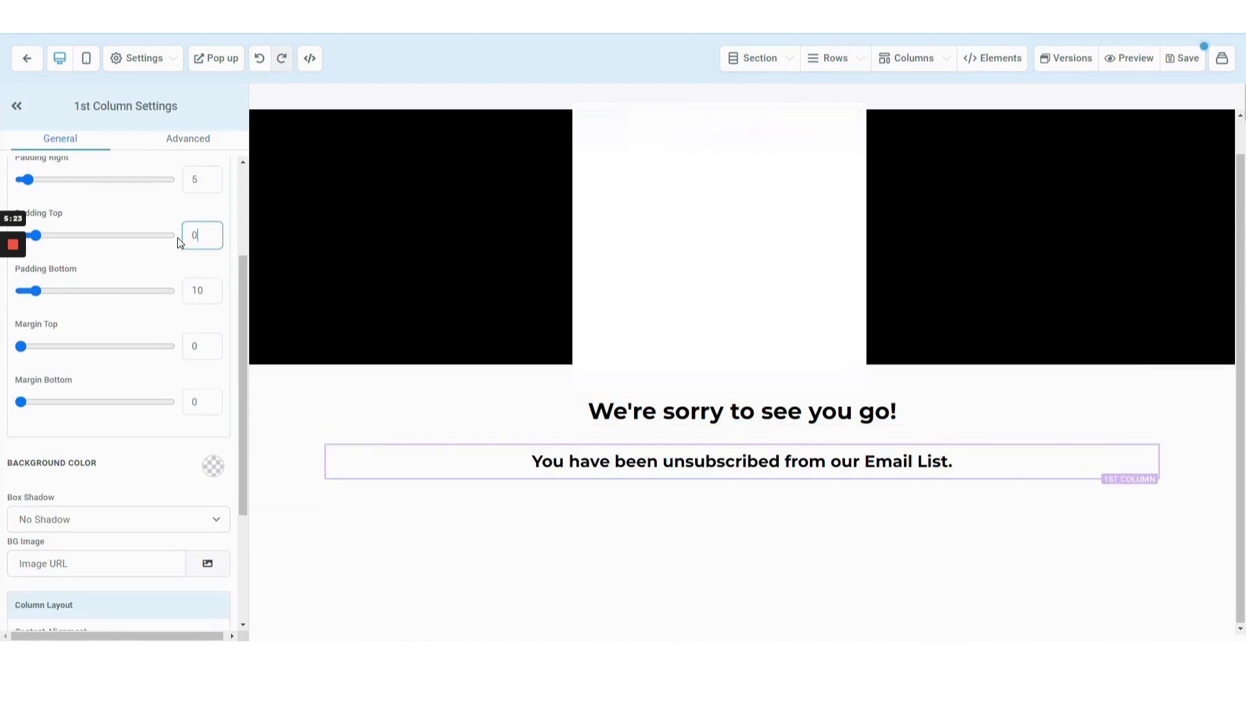
click(276, 396)
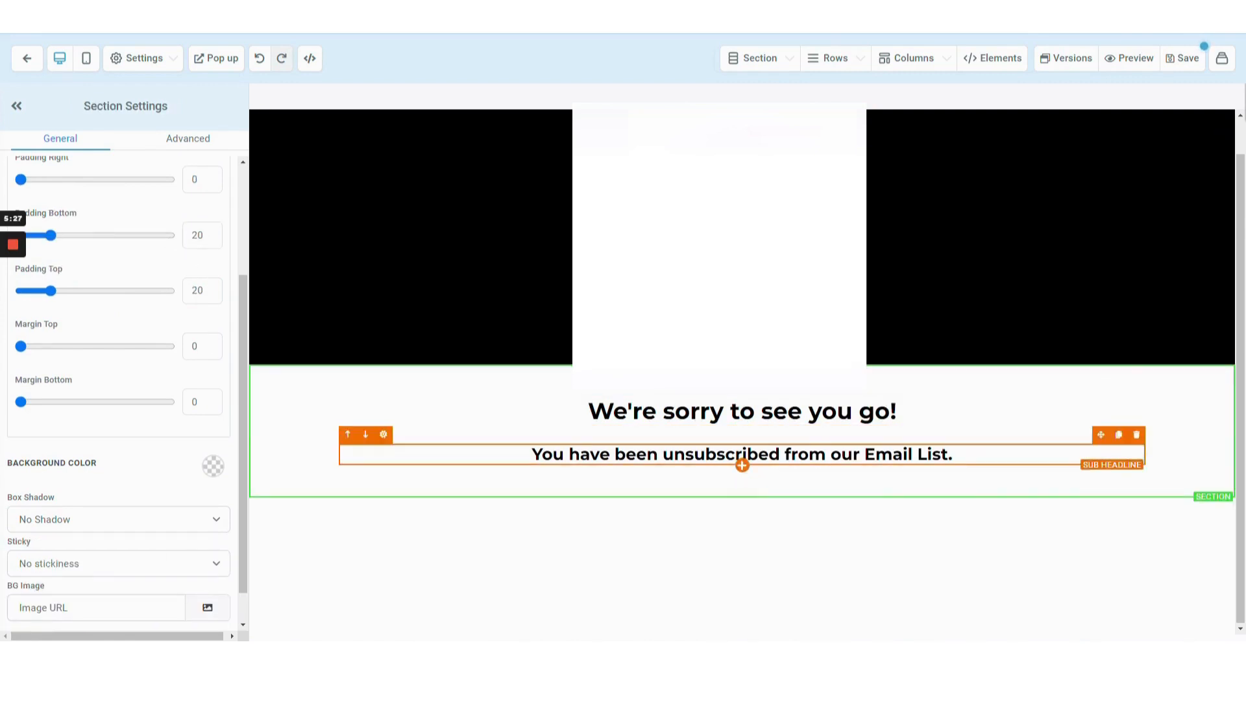
Remove the bold formatting from the sub-headline text.
click(740, 454)
key(ctrl+a)
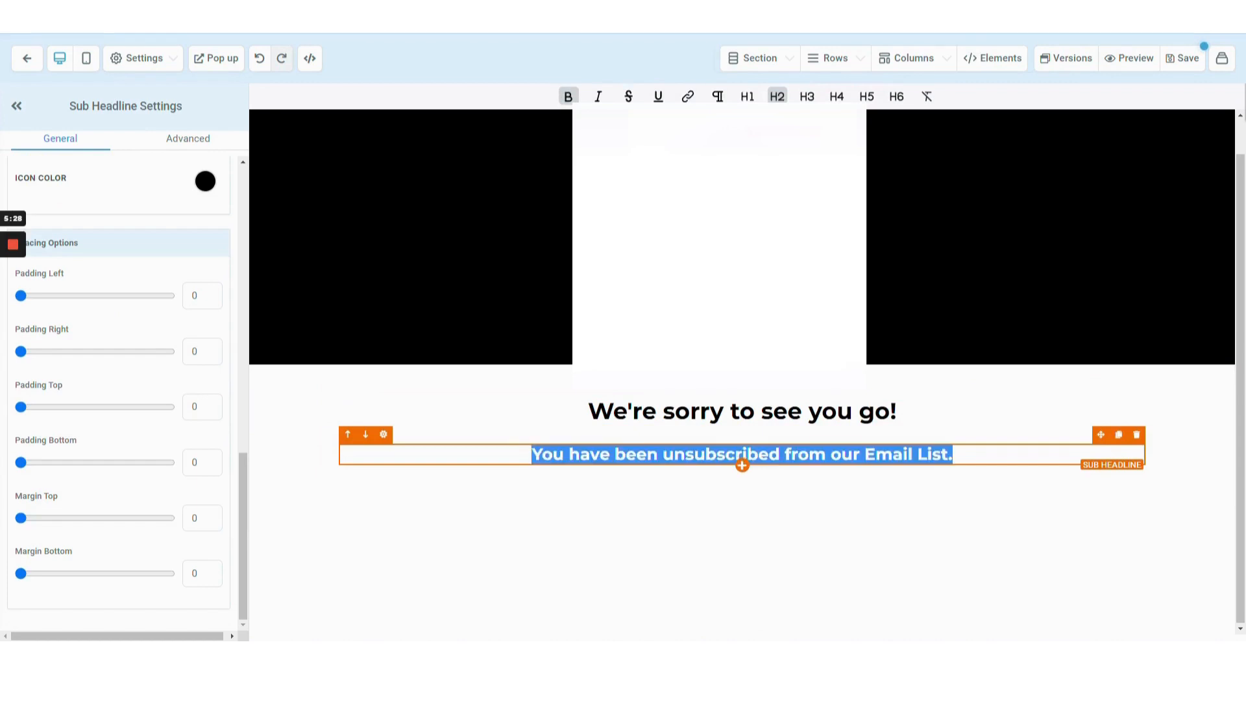
scroll(167, 251, up, 10)
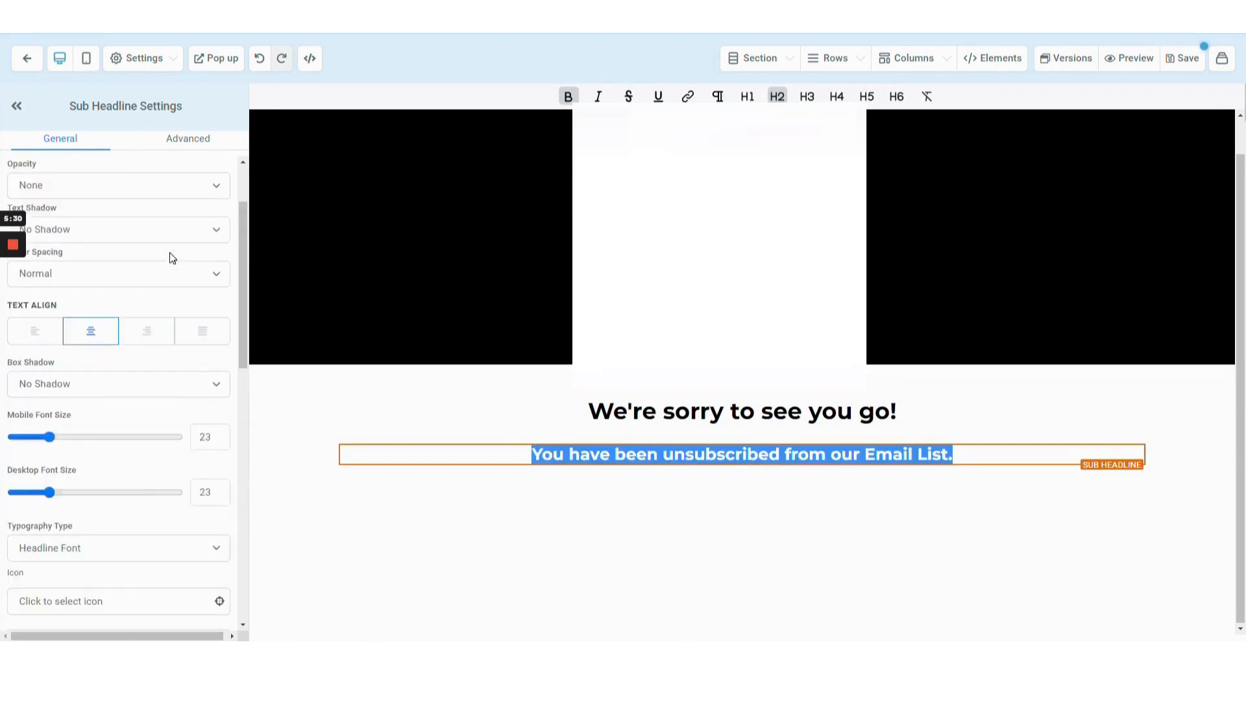
click(131, 288)
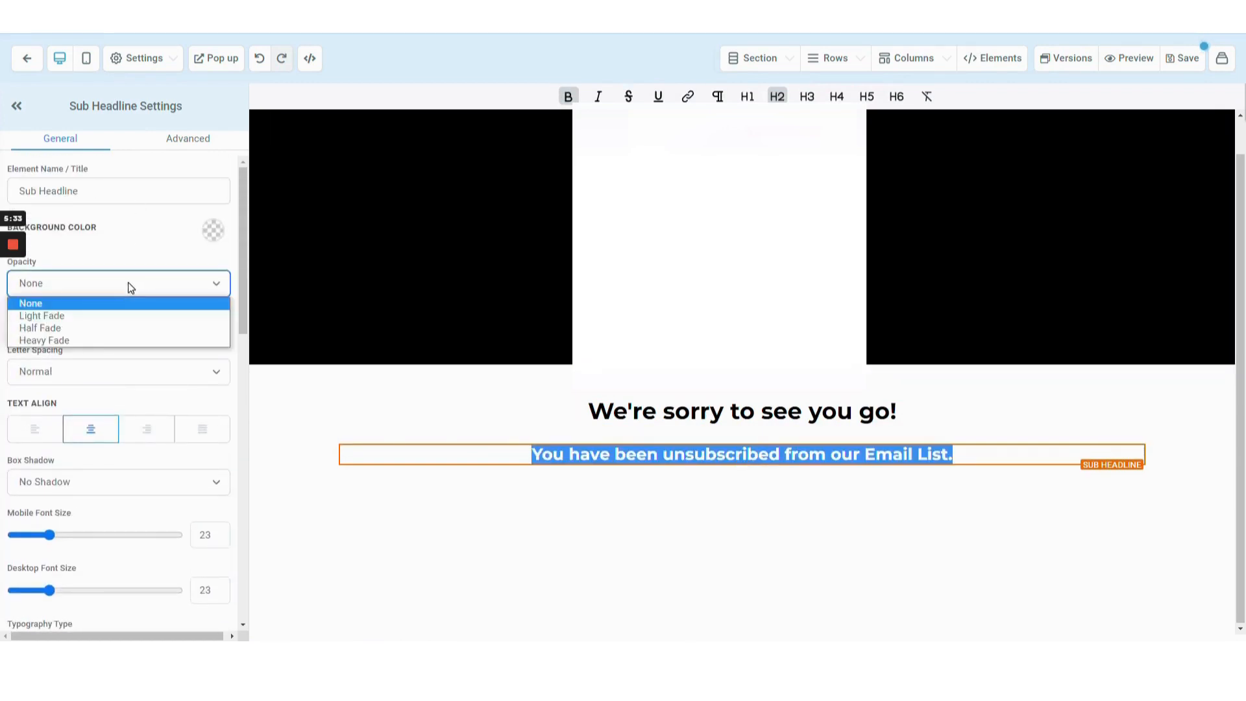
click(129, 285)
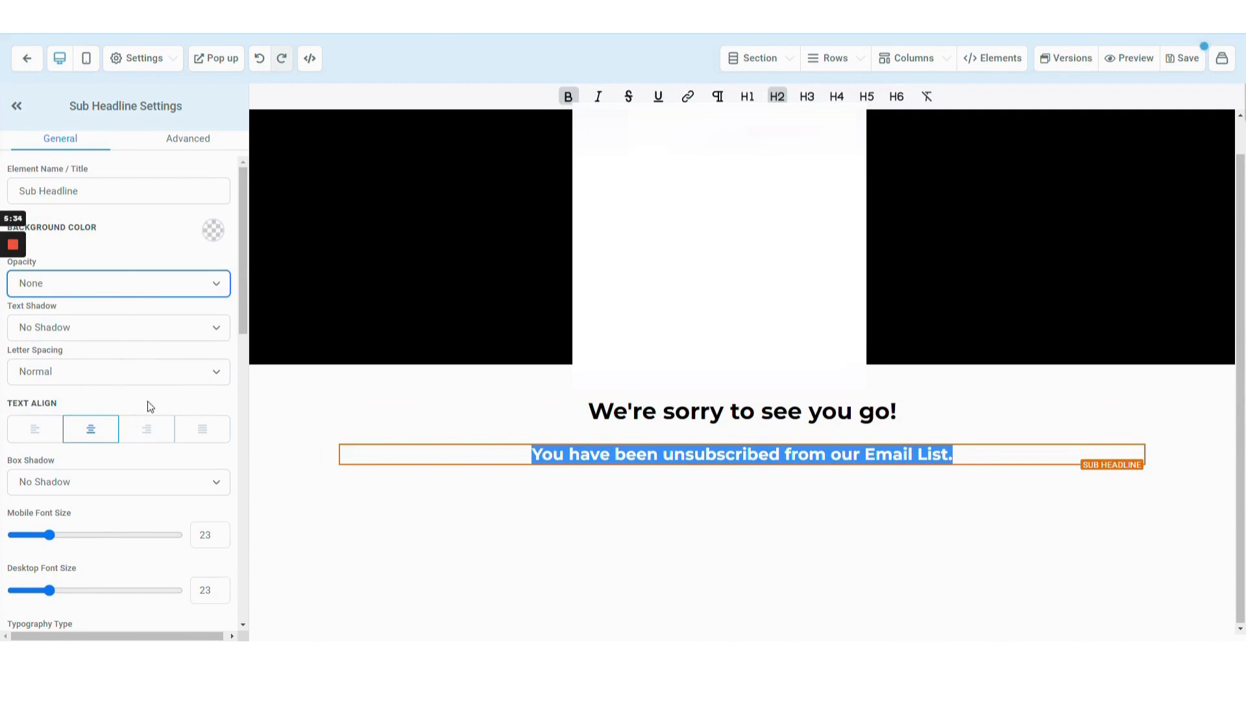
scroll(149, 405, down, 7)
scroll(149, 406, down, 5)
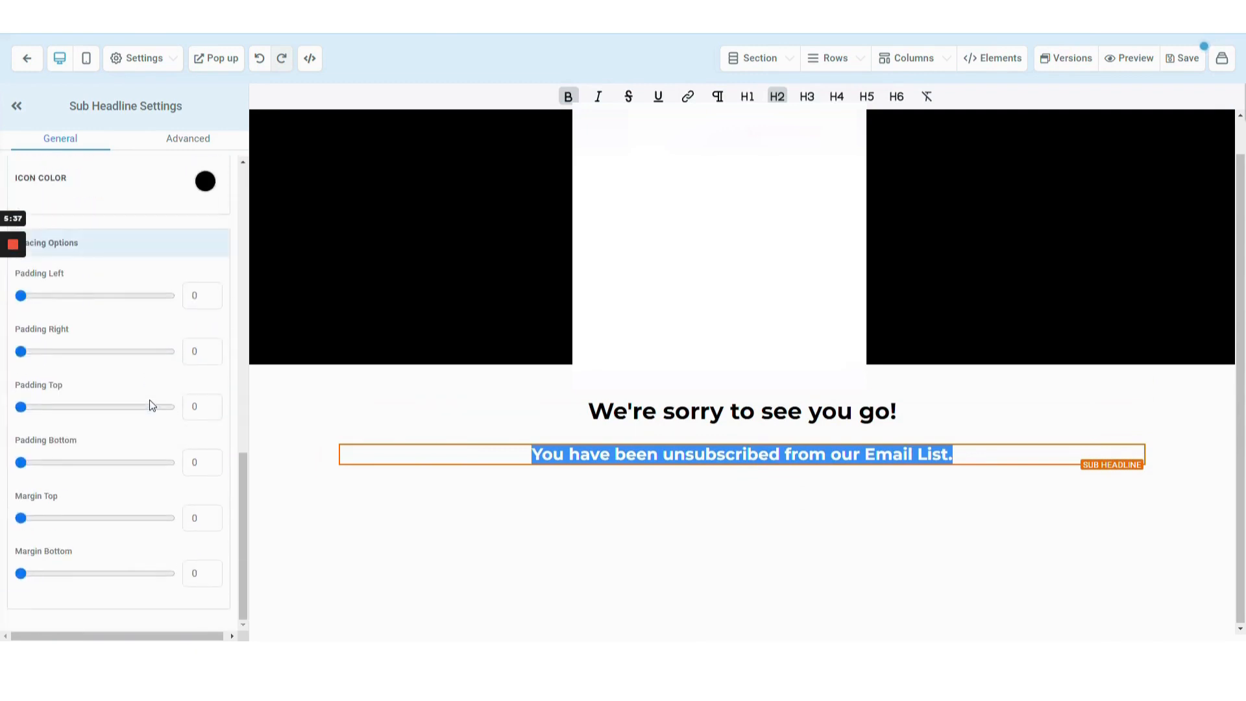
scroll(200, 444, up, 12)
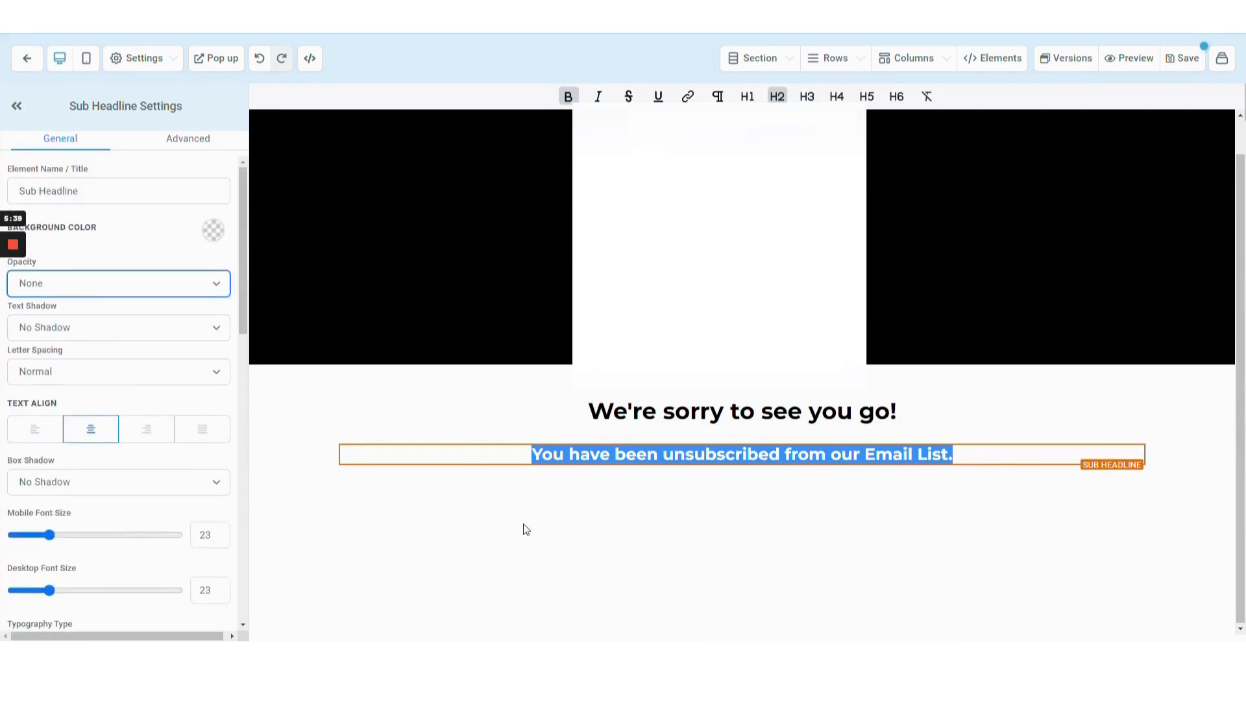
click(568, 96)
click(661, 499)
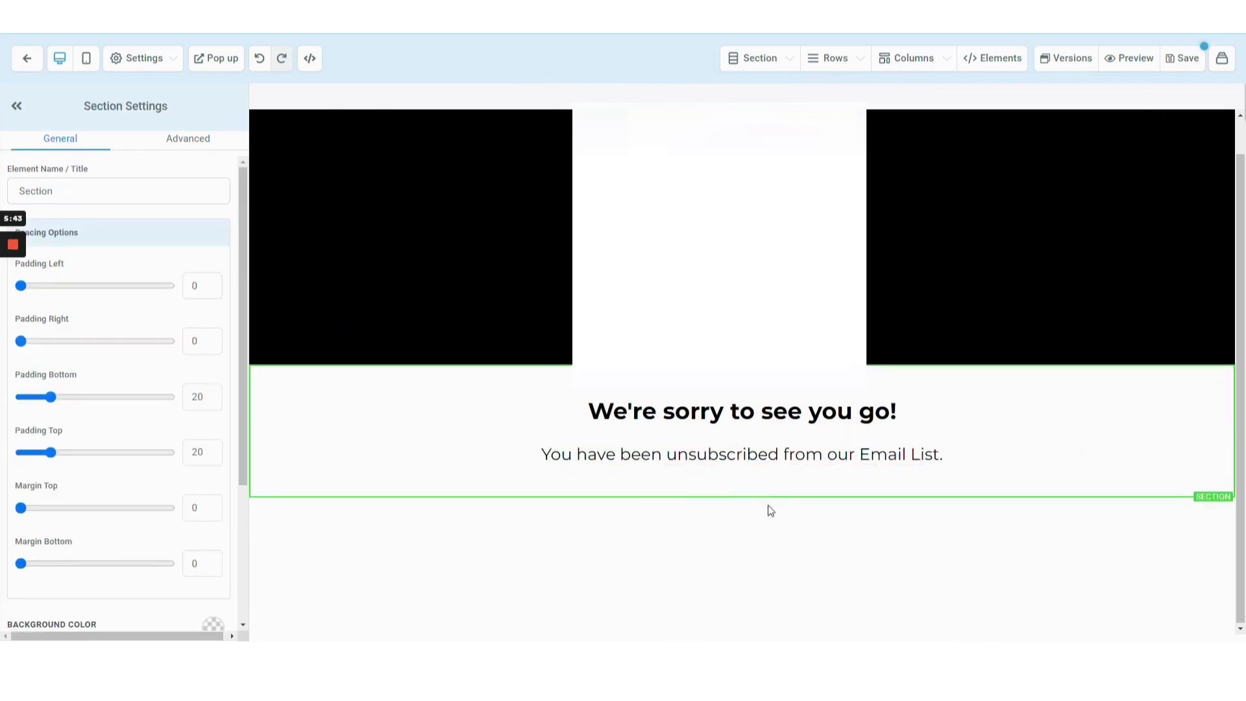
Add two full-width sections below the headline section.
click(742, 500)
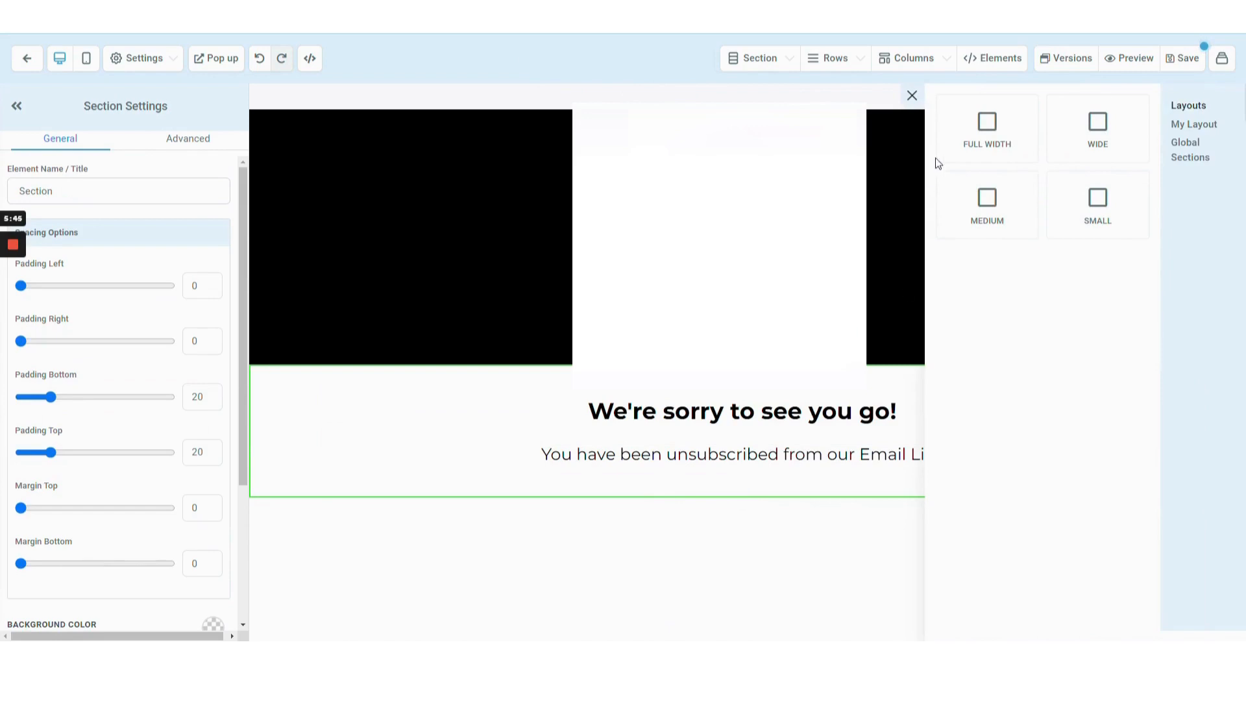
click(954, 145)
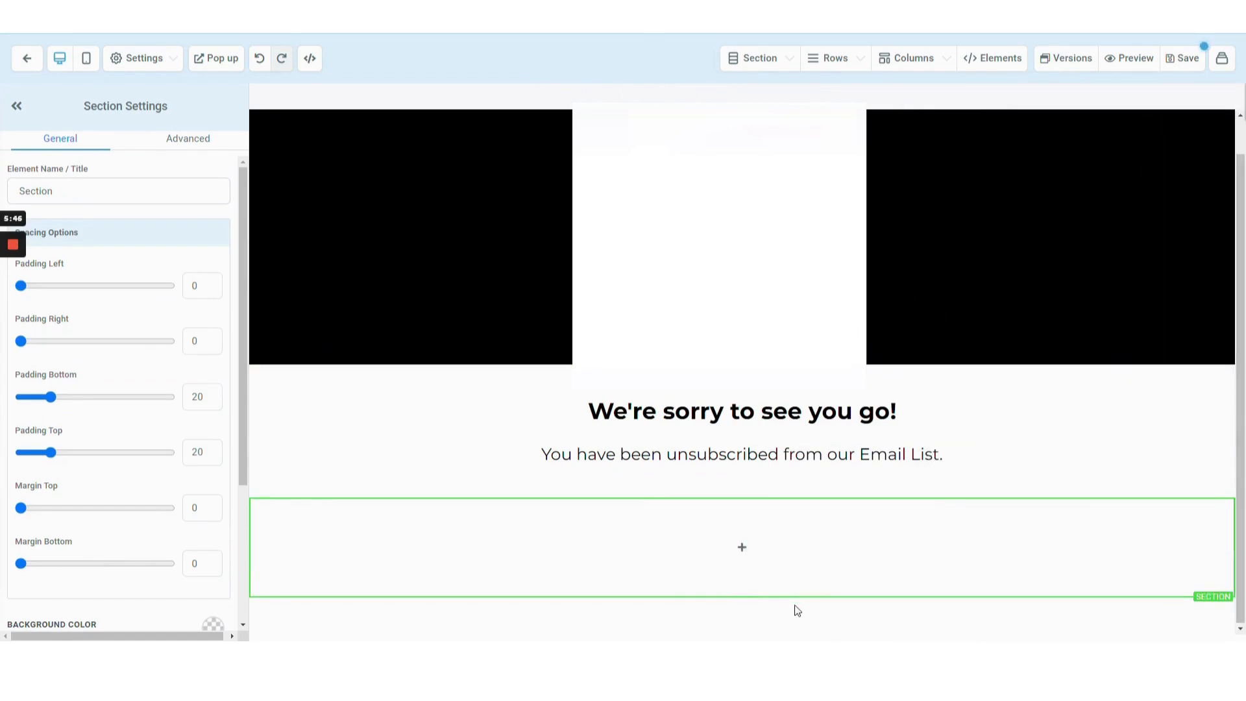
click(741, 597)
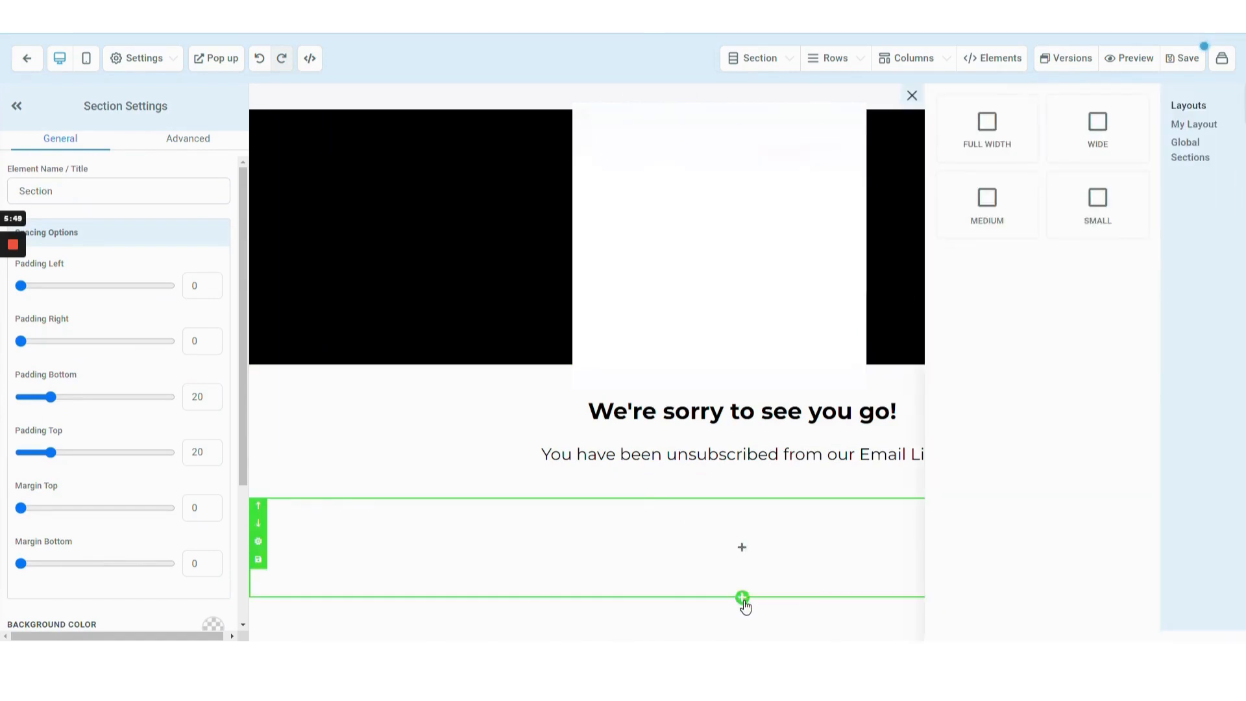
click(981, 130)
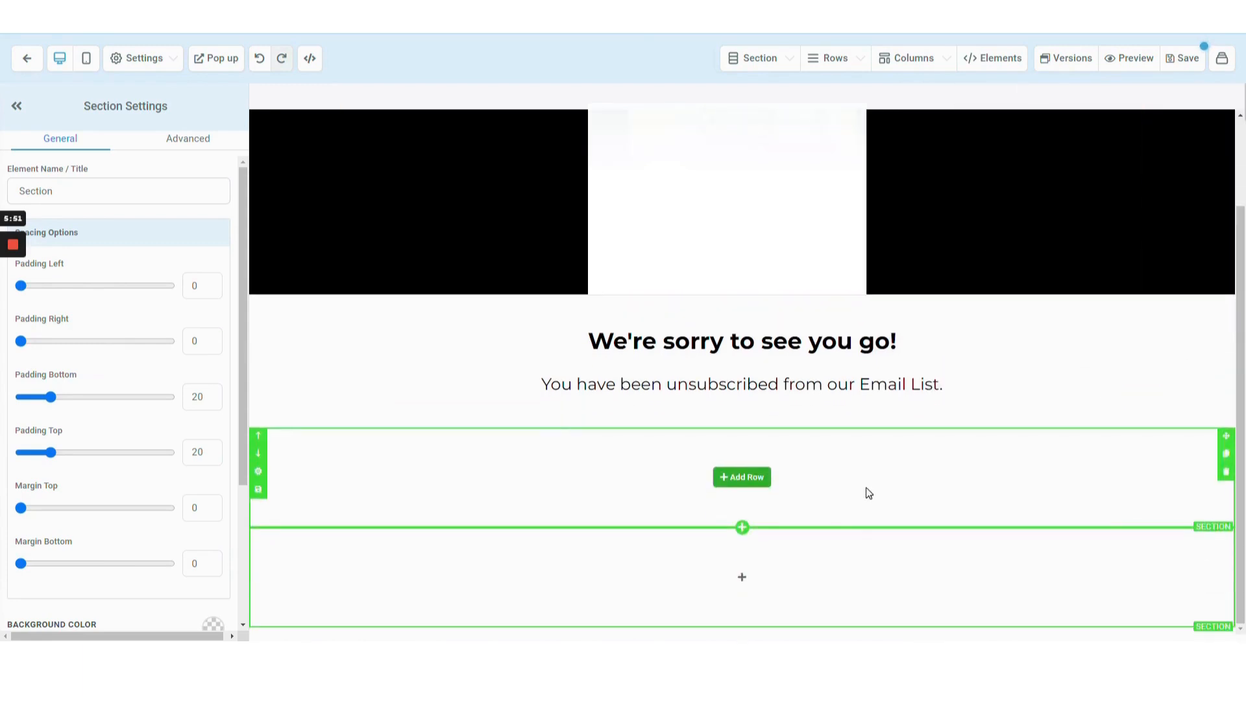
Add a one-column row to the bottom section and set that section's background color to black.
click(720, 584)
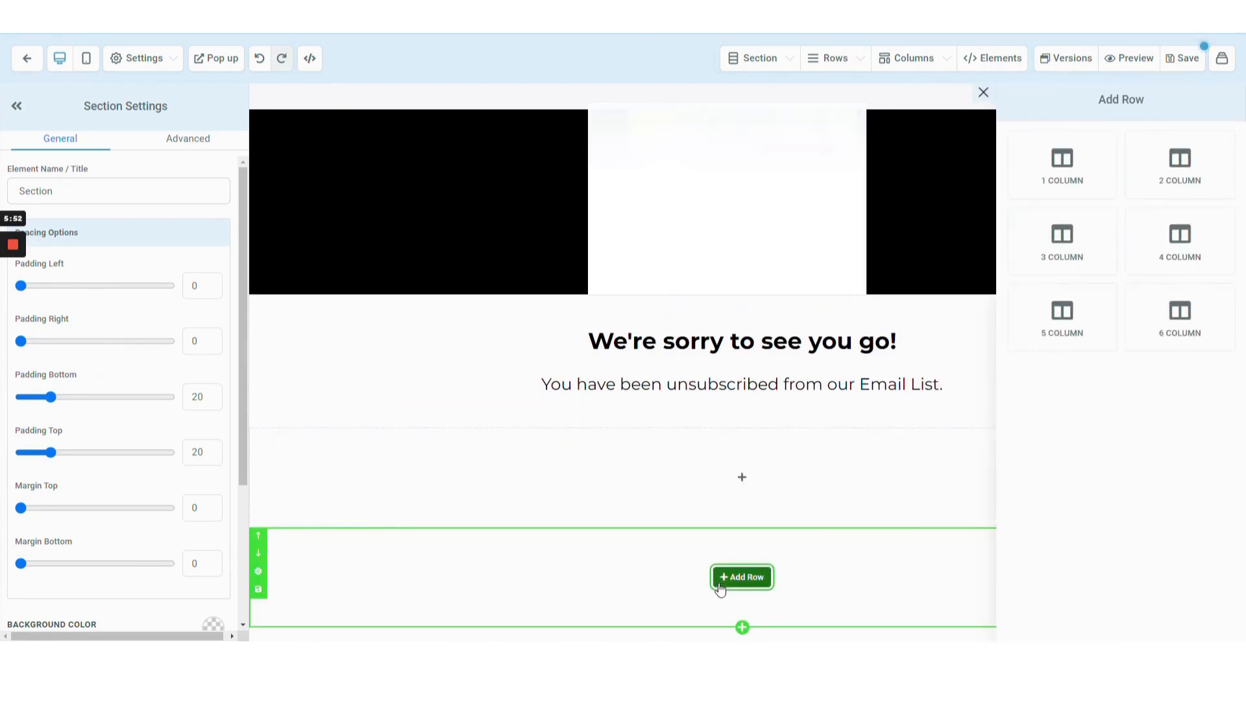
click(1093, 138)
scroll(406, 480, down, 1)
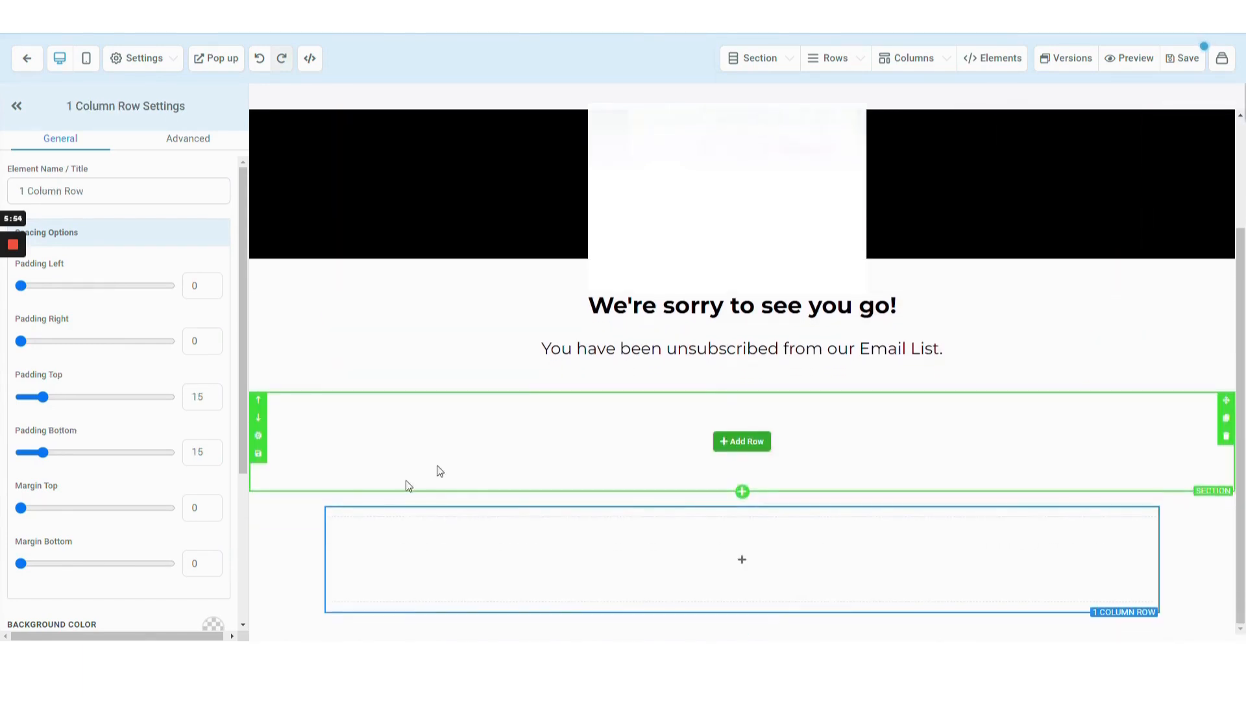
click(290, 524)
scroll(159, 396, down, 3)
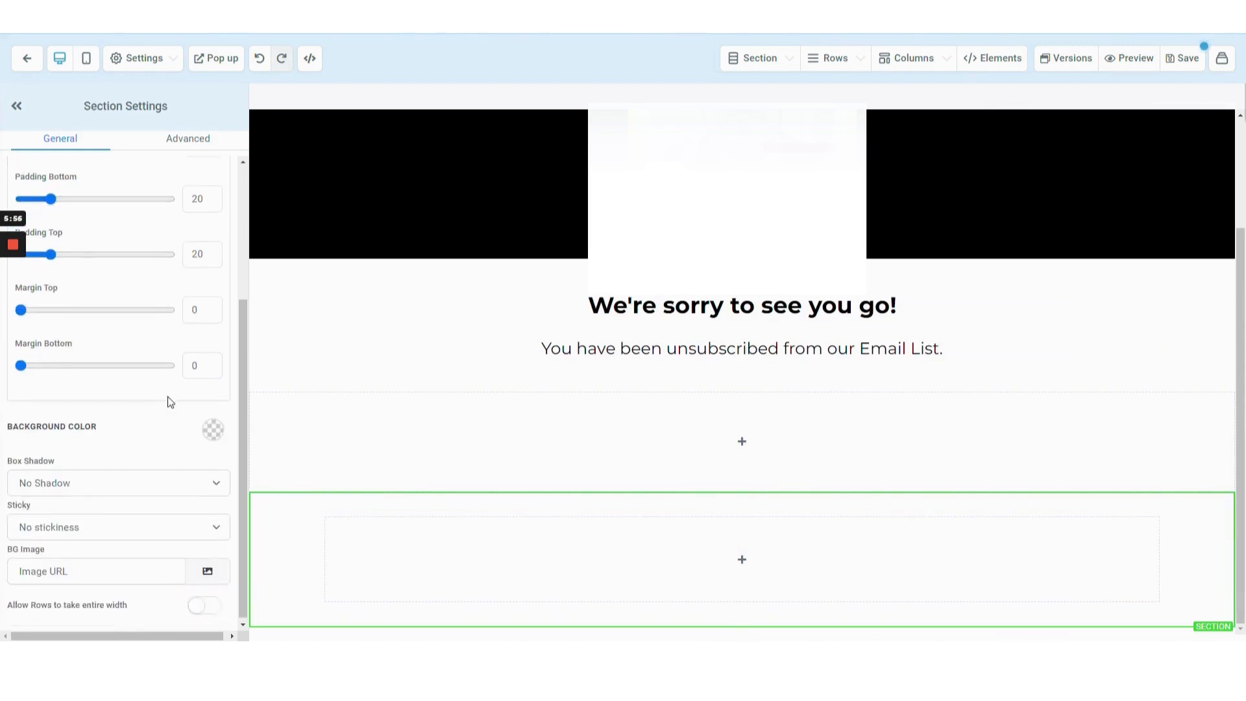
click(214, 429)
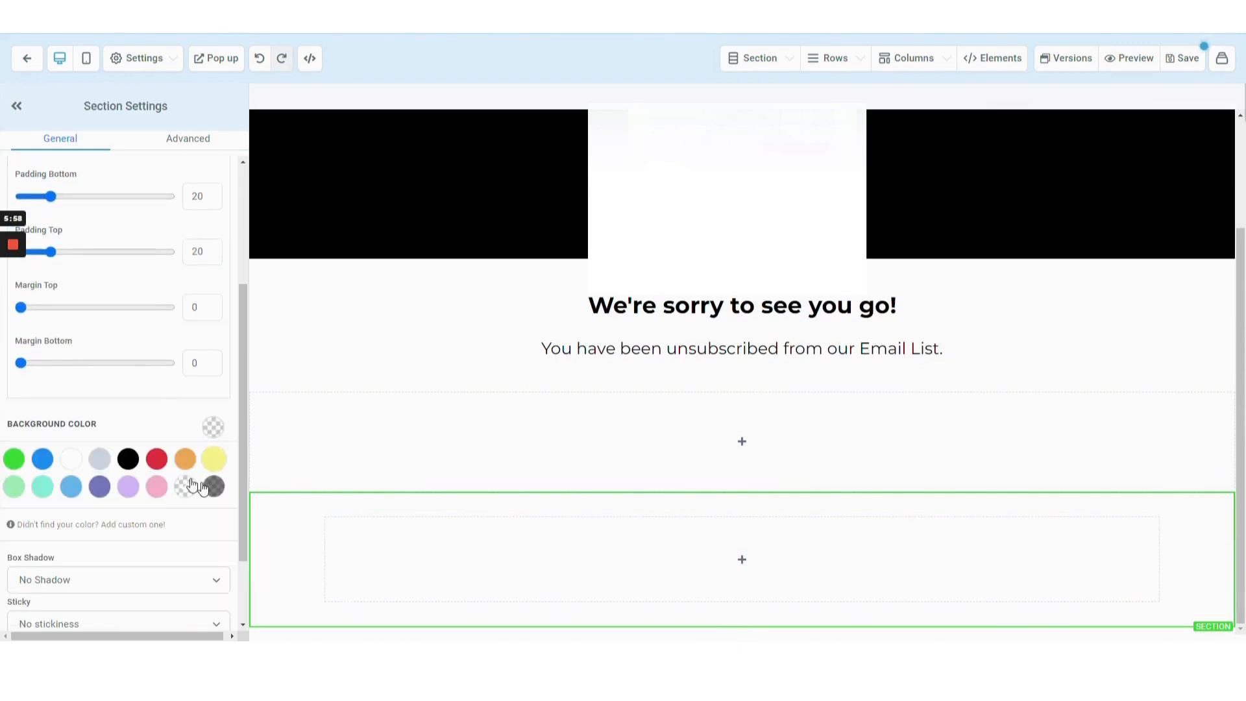
click(128, 459)
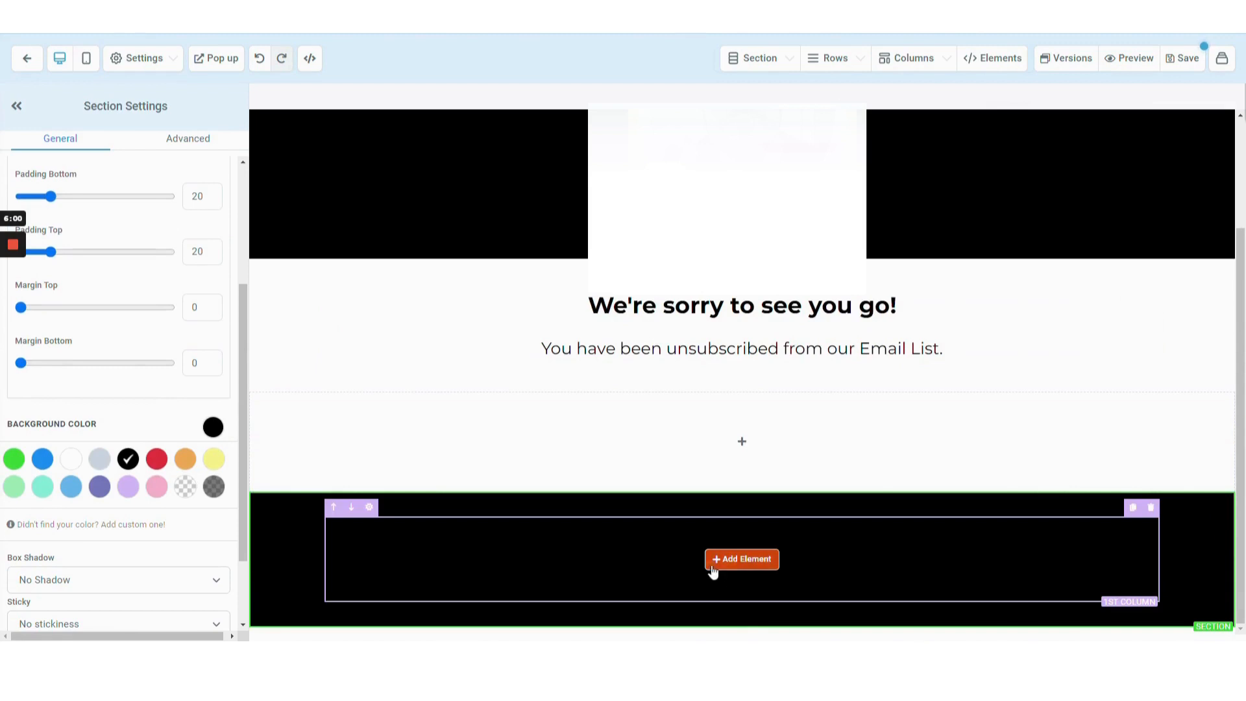
Insert another full-width section directly below the headline section.
click(713, 562)
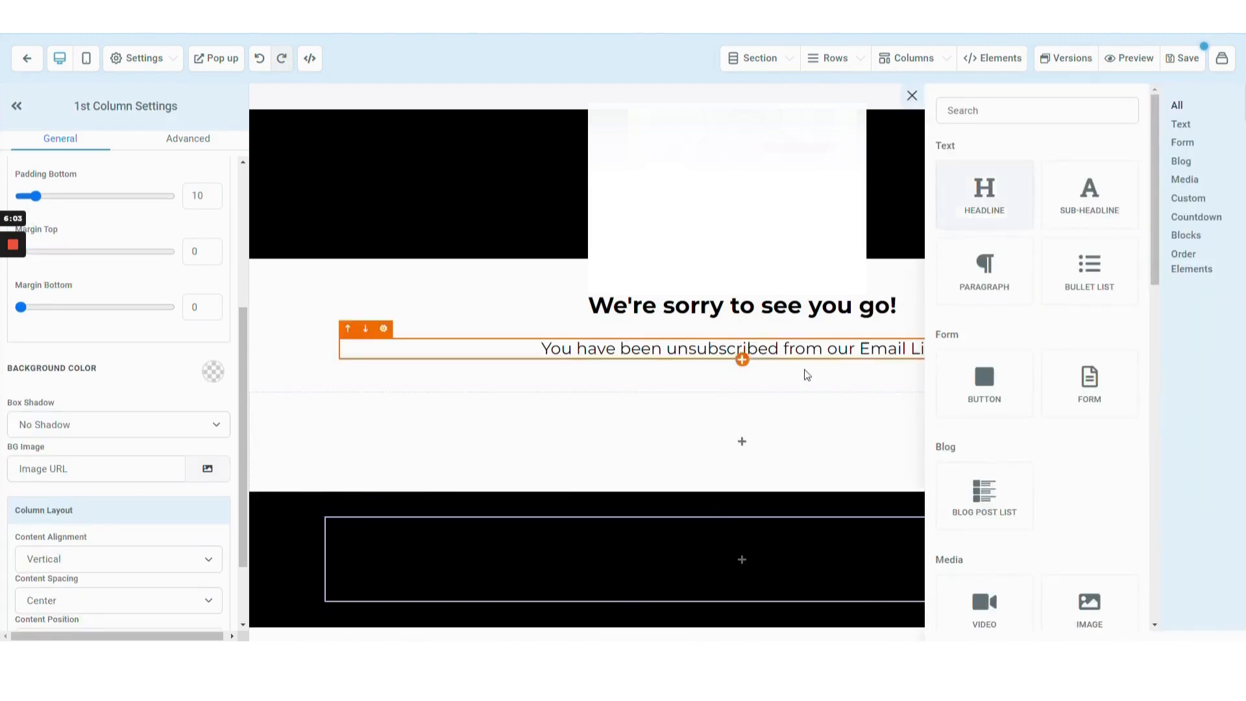
click(541, 432)
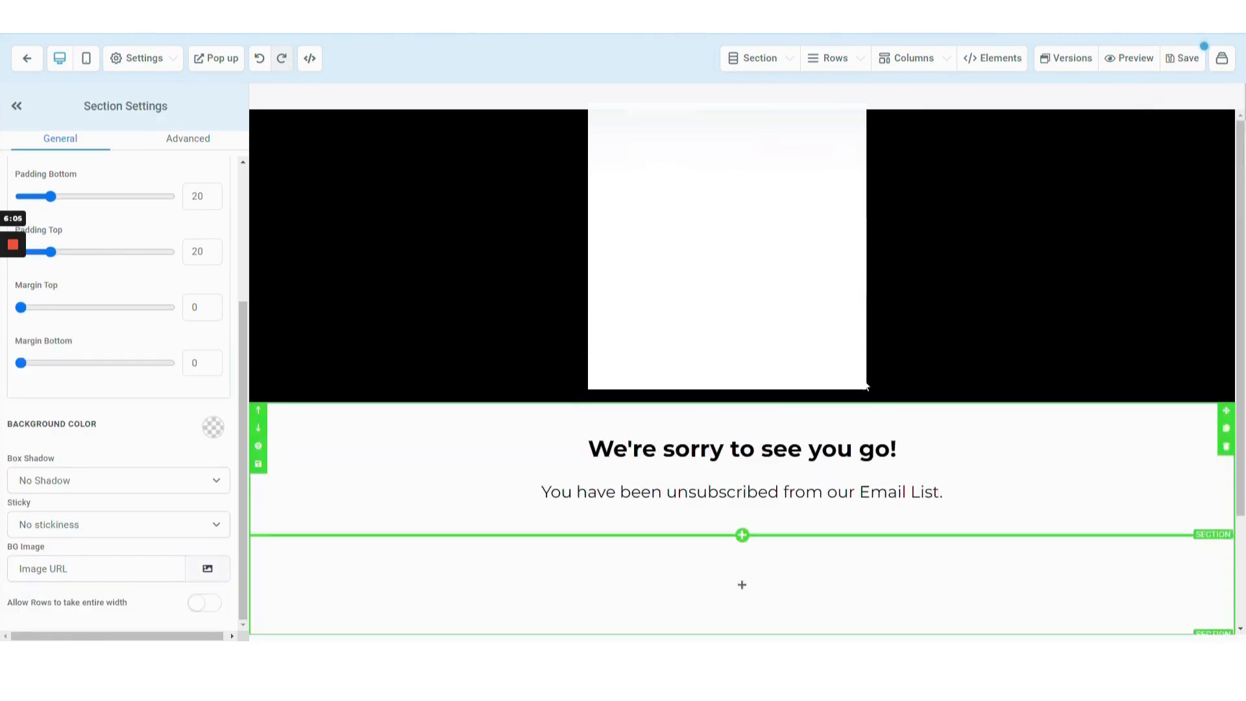
click(742, 504)
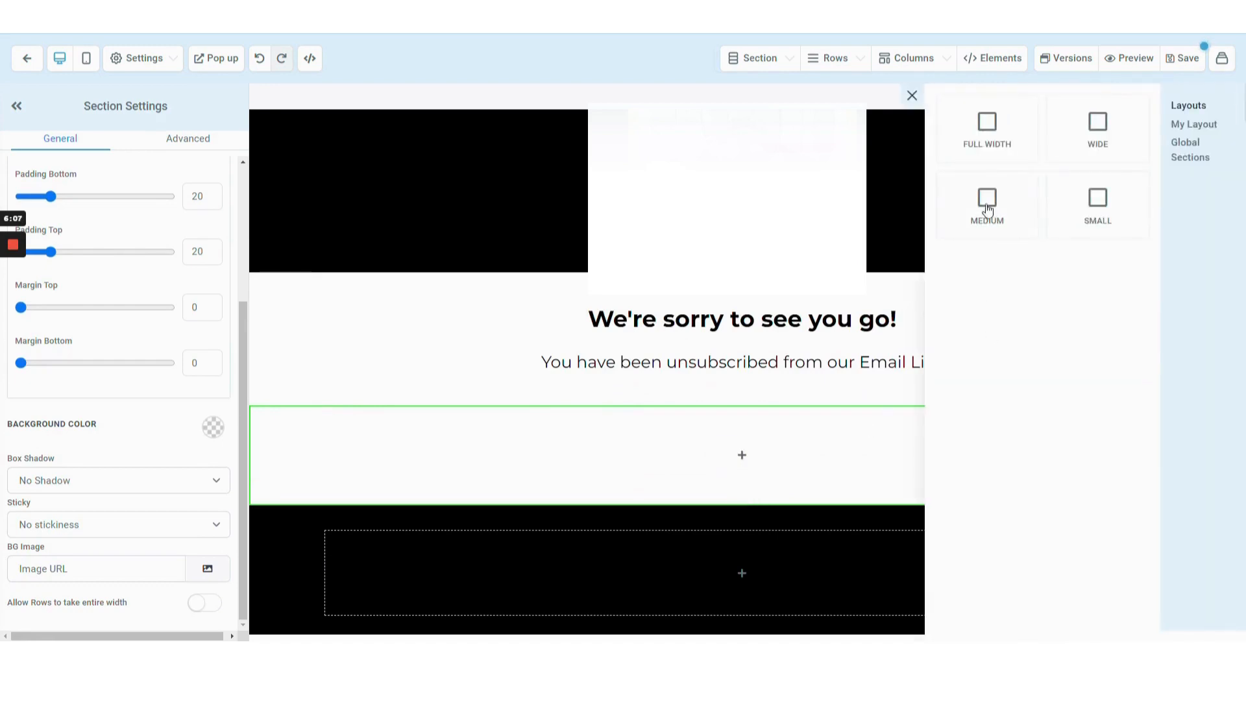
click(988, 124)
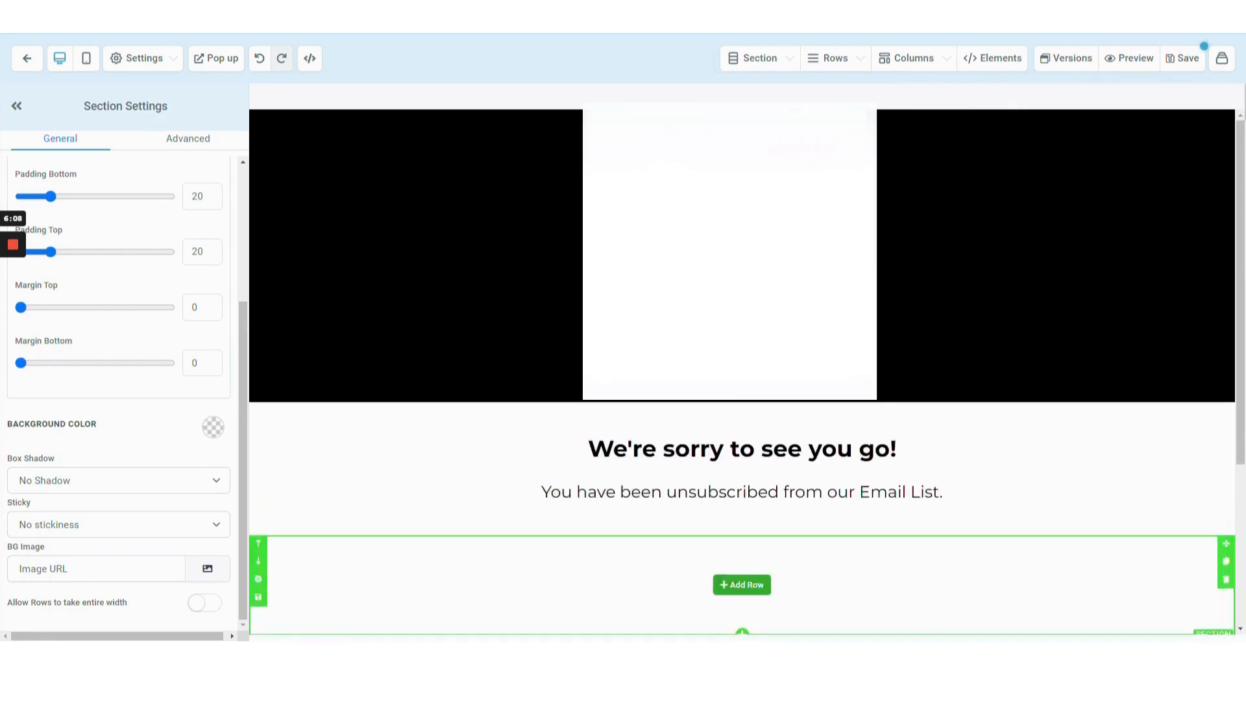
Save the page with the SEO title "Unsubscribe | TM", update the meta data, and exit the editor.
click(1181, 59)
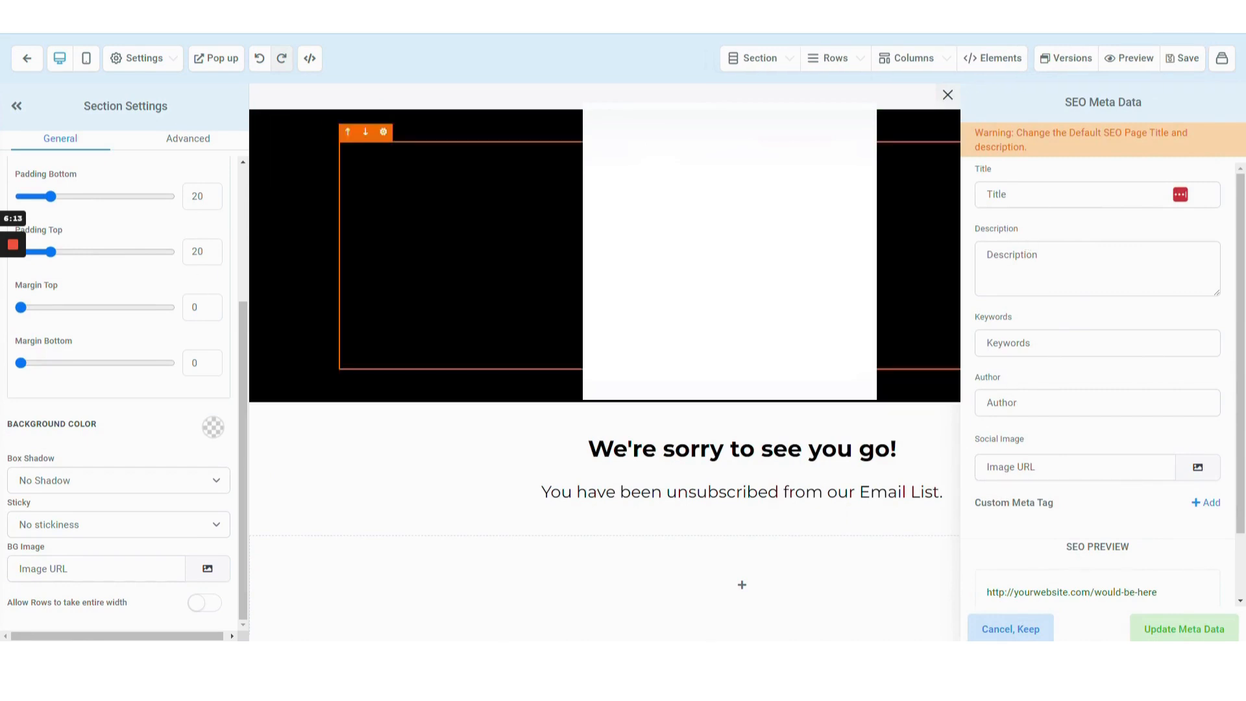
click(1041, 197)
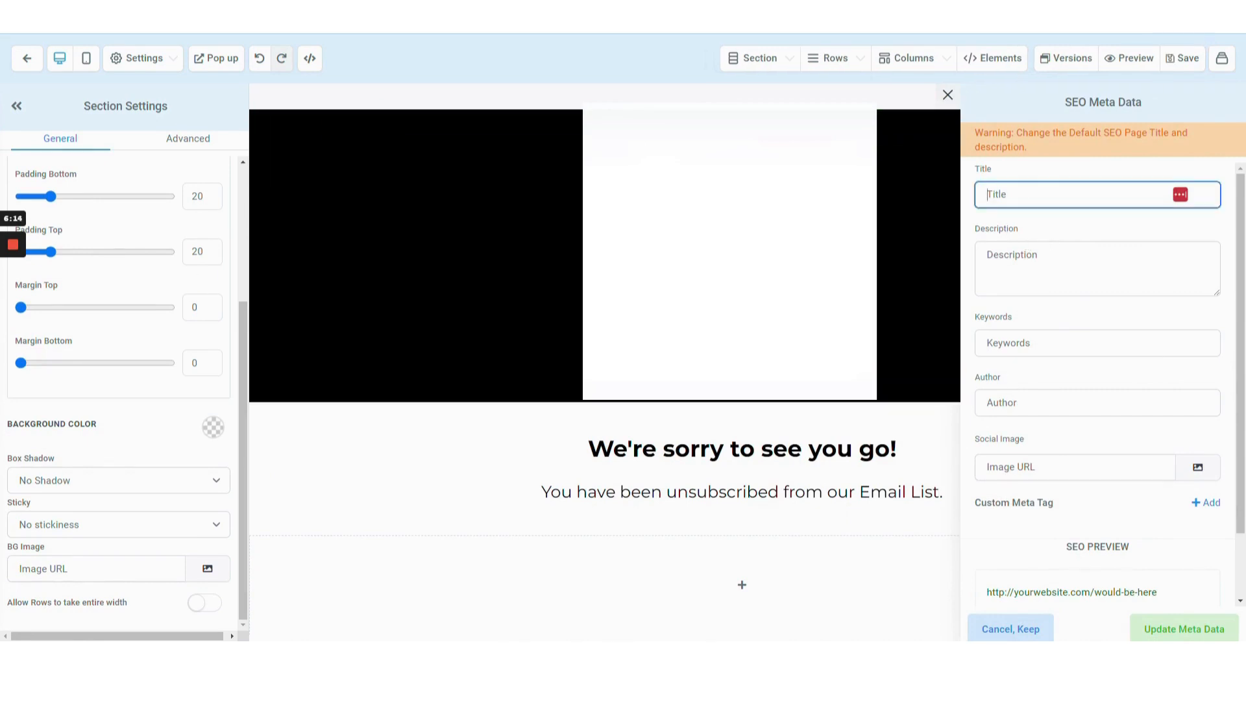
text(Uns)
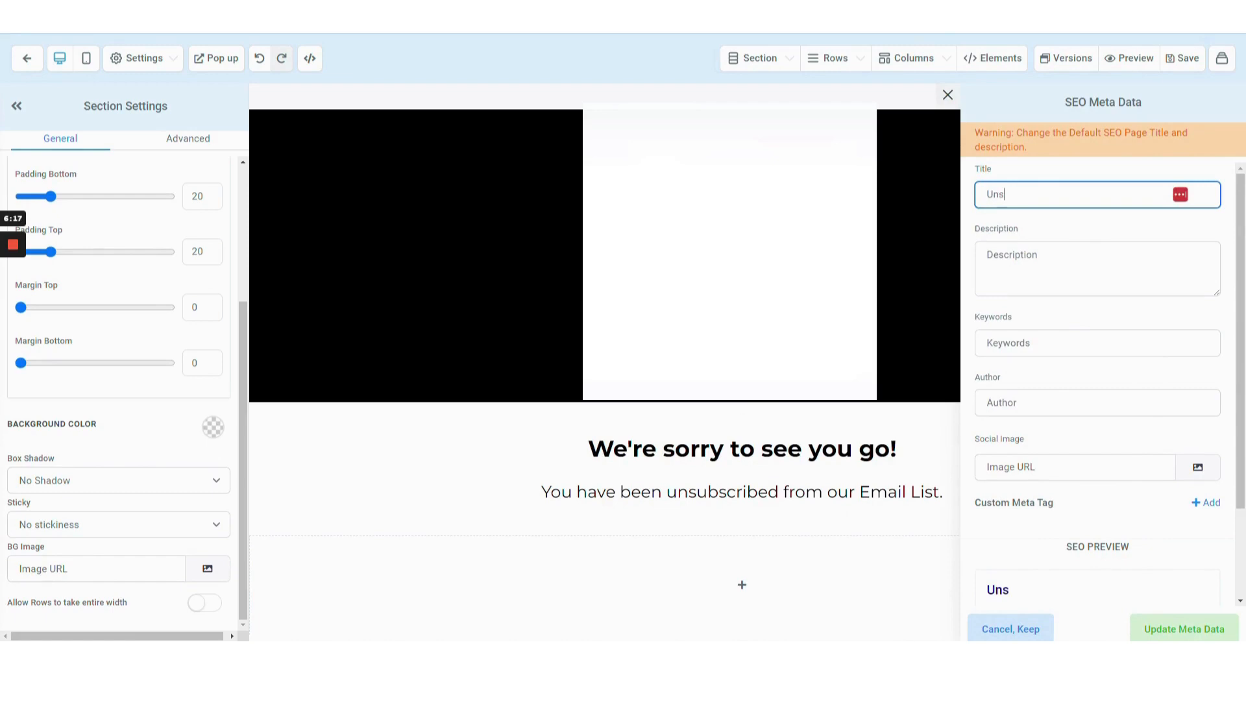
text(ubscribe | T)
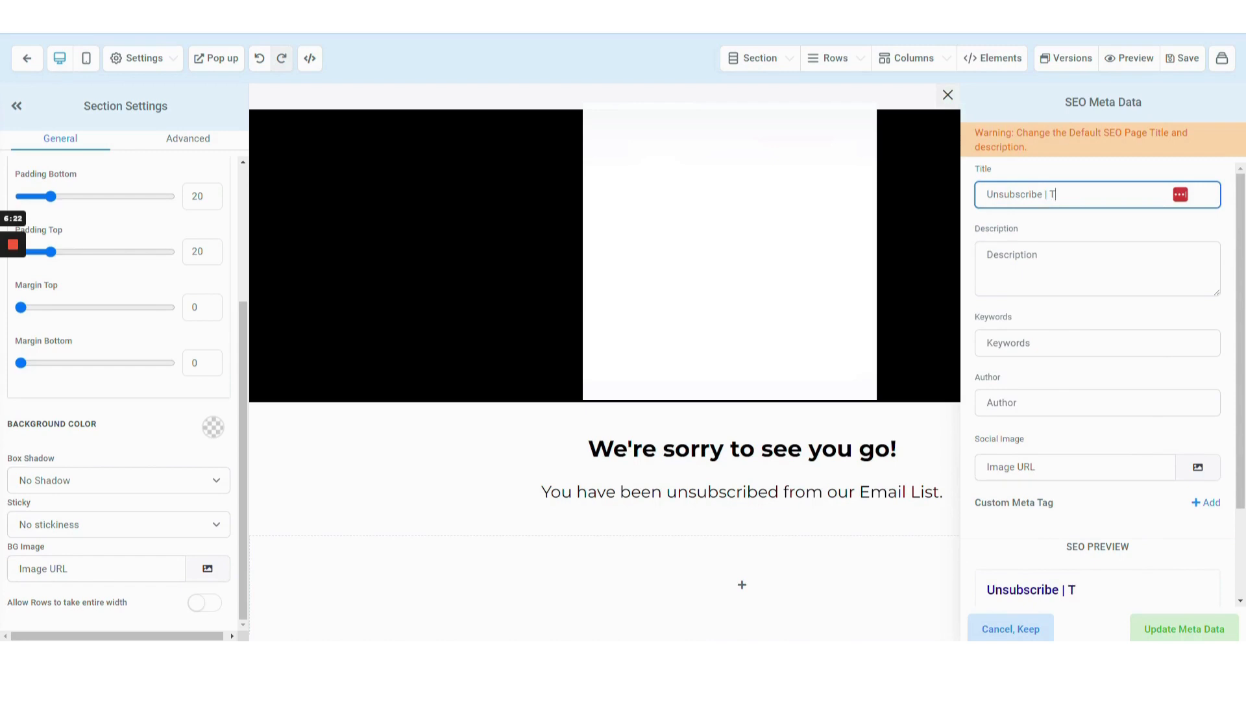
text(MTG)
click(1172, 619)
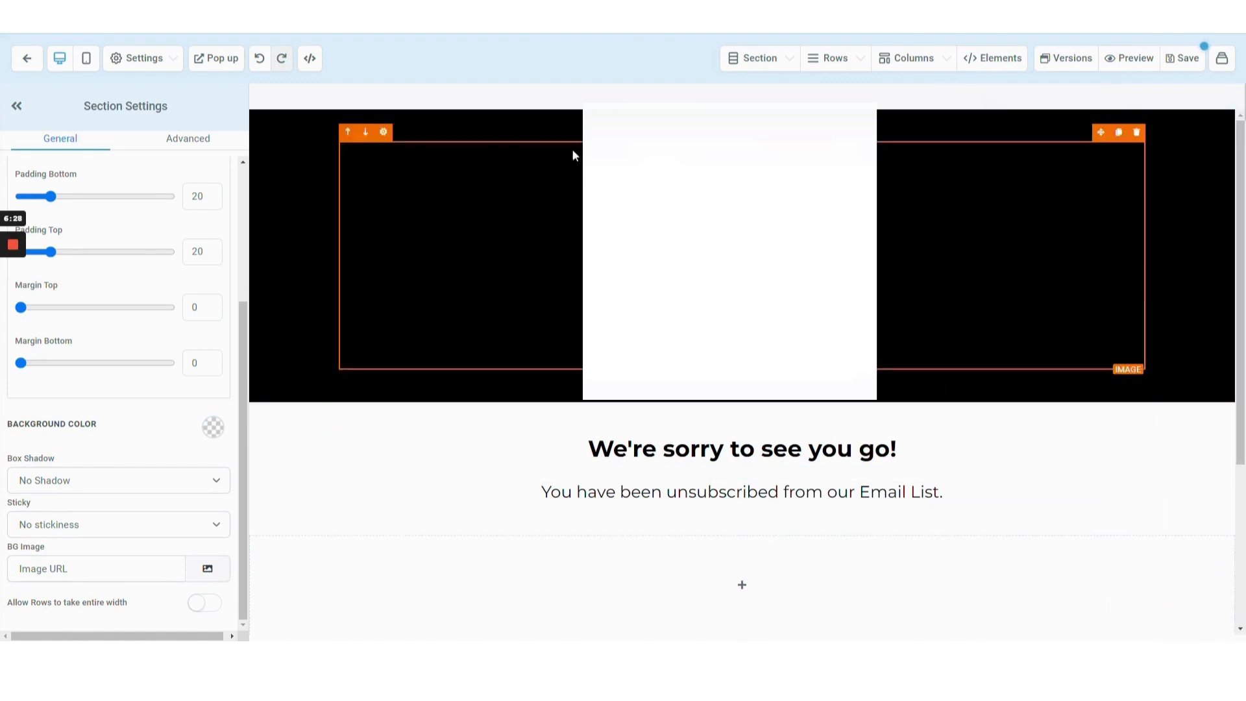
click(1193, 60)
click(27, 57)
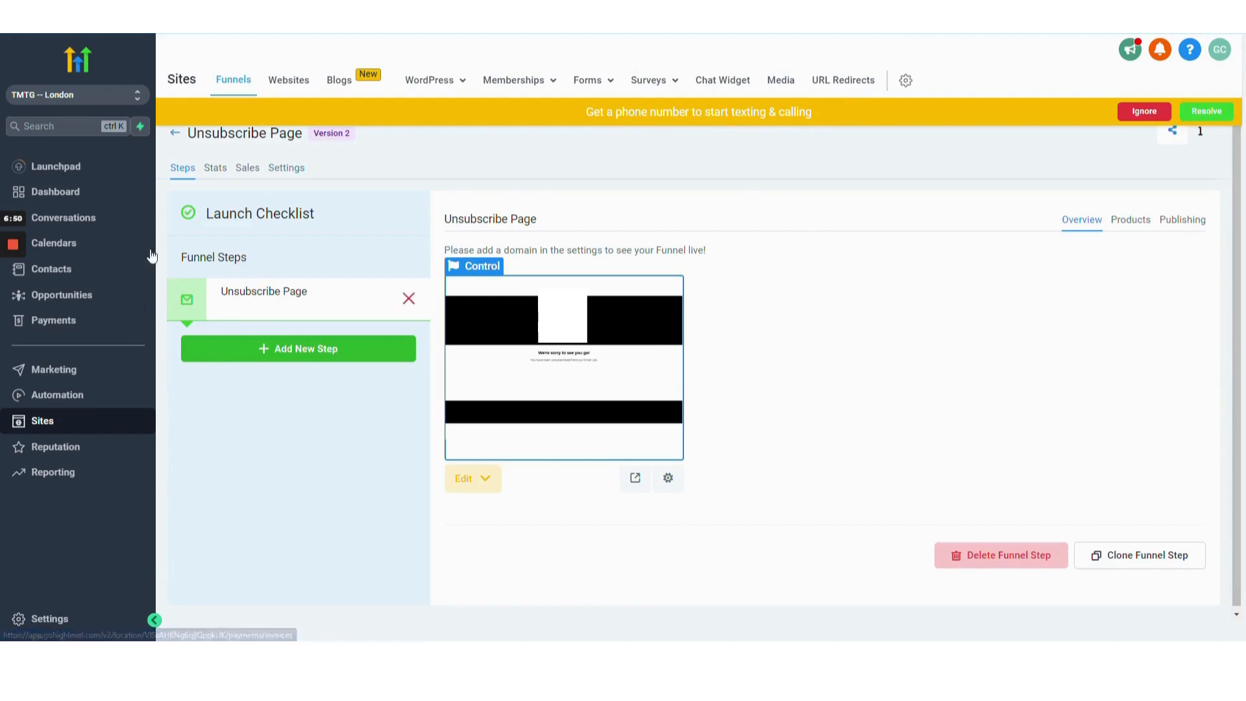
Check the funnel settings' domain options, then return to the funnel steps.
click(283, 169)
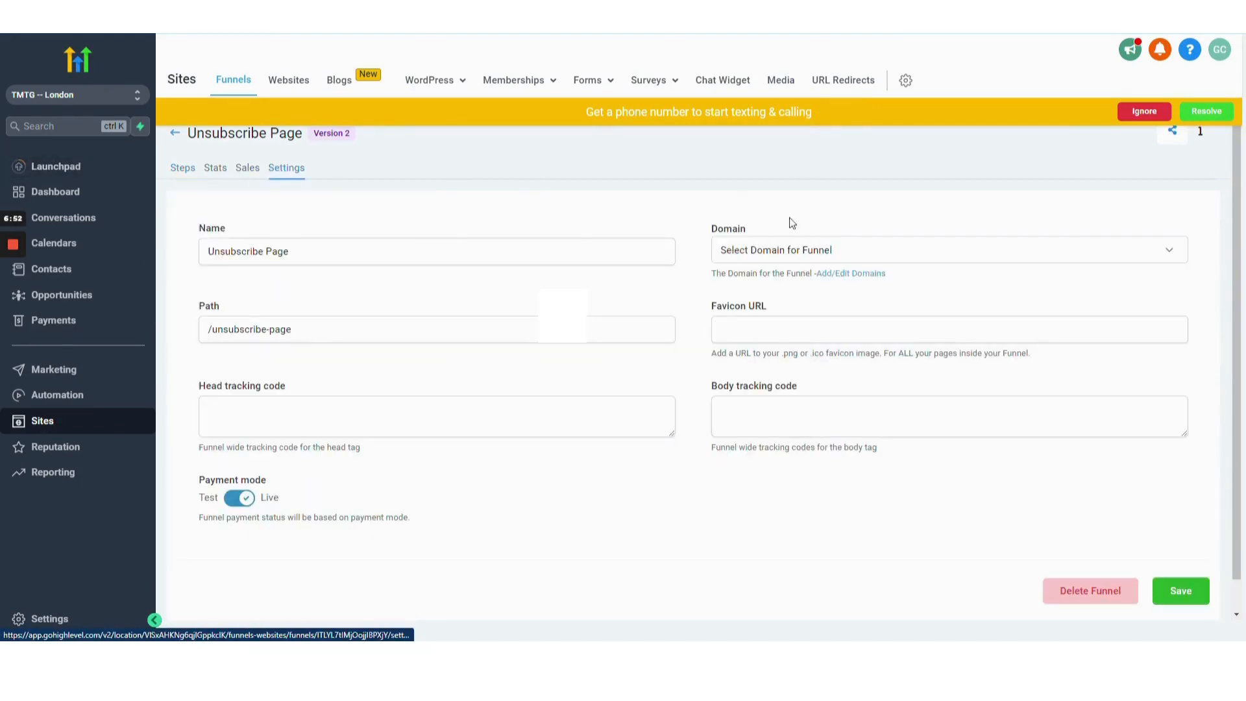
click(850, 249)
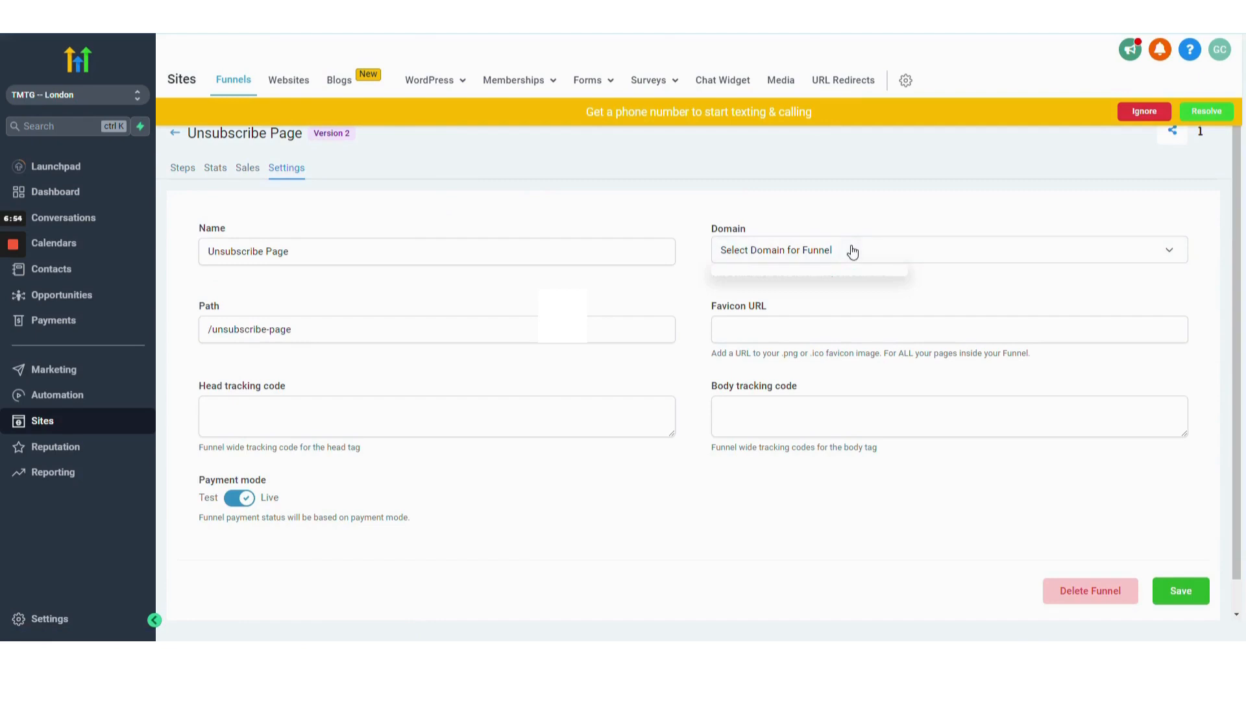
click(830, 296)
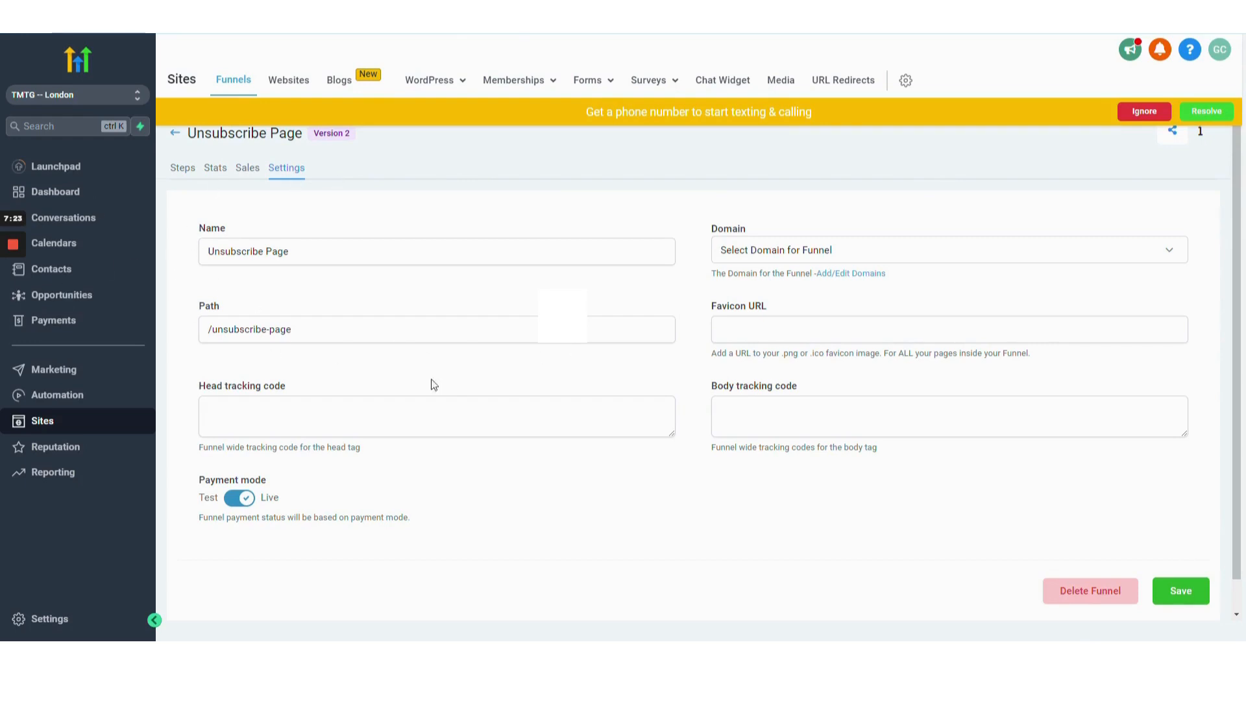
click(183, 170)
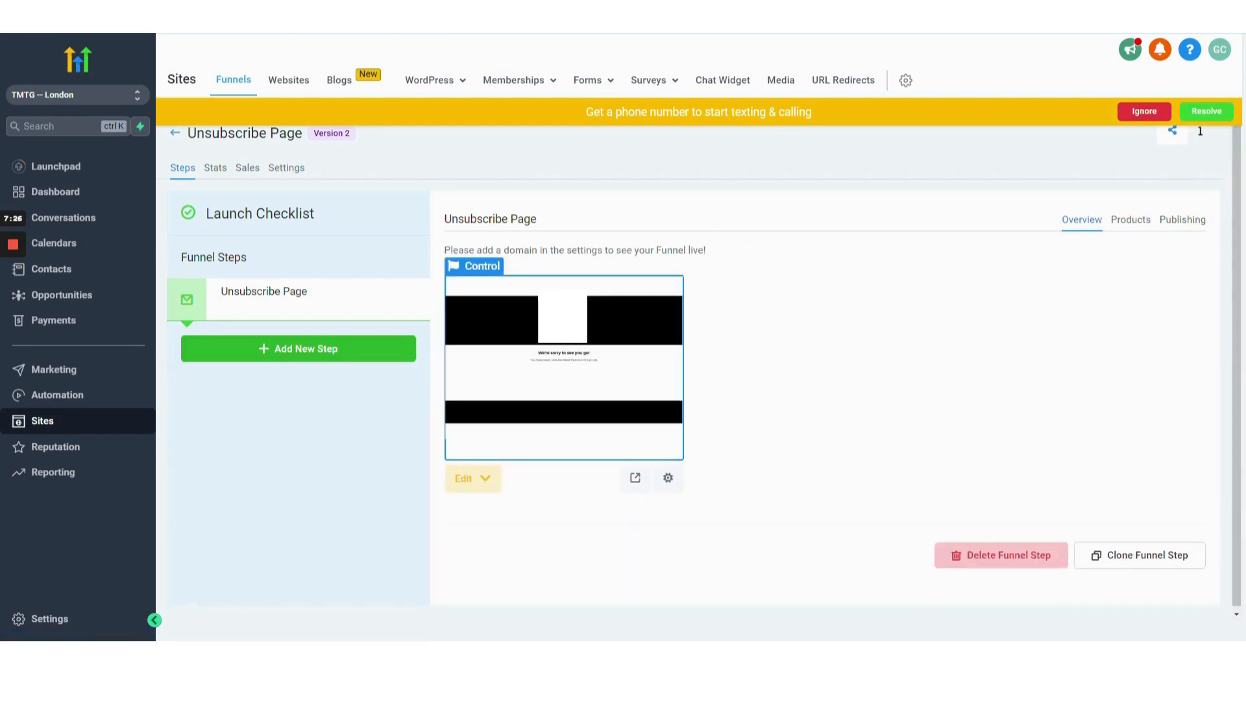
Preview the unsubscribe page in a new tab and close the preview.
click(635, 480)
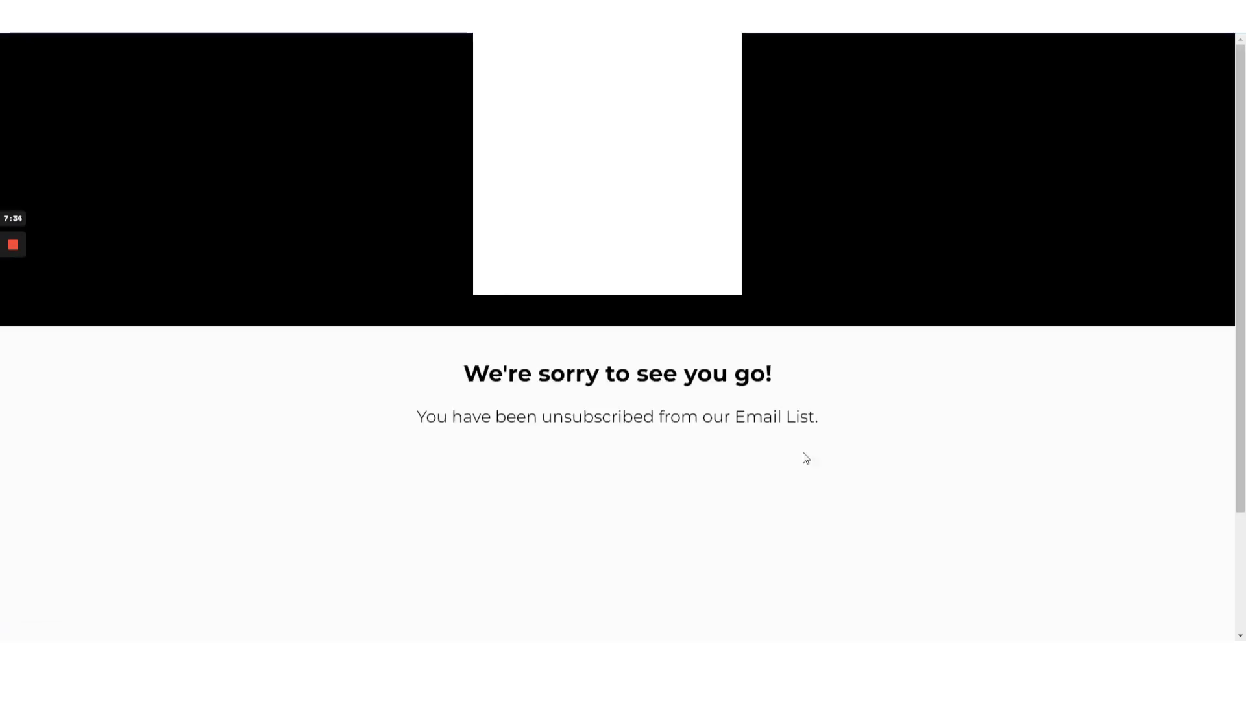
scroll(829, 474, down, 3)
scroll(835, 470, up, 3)
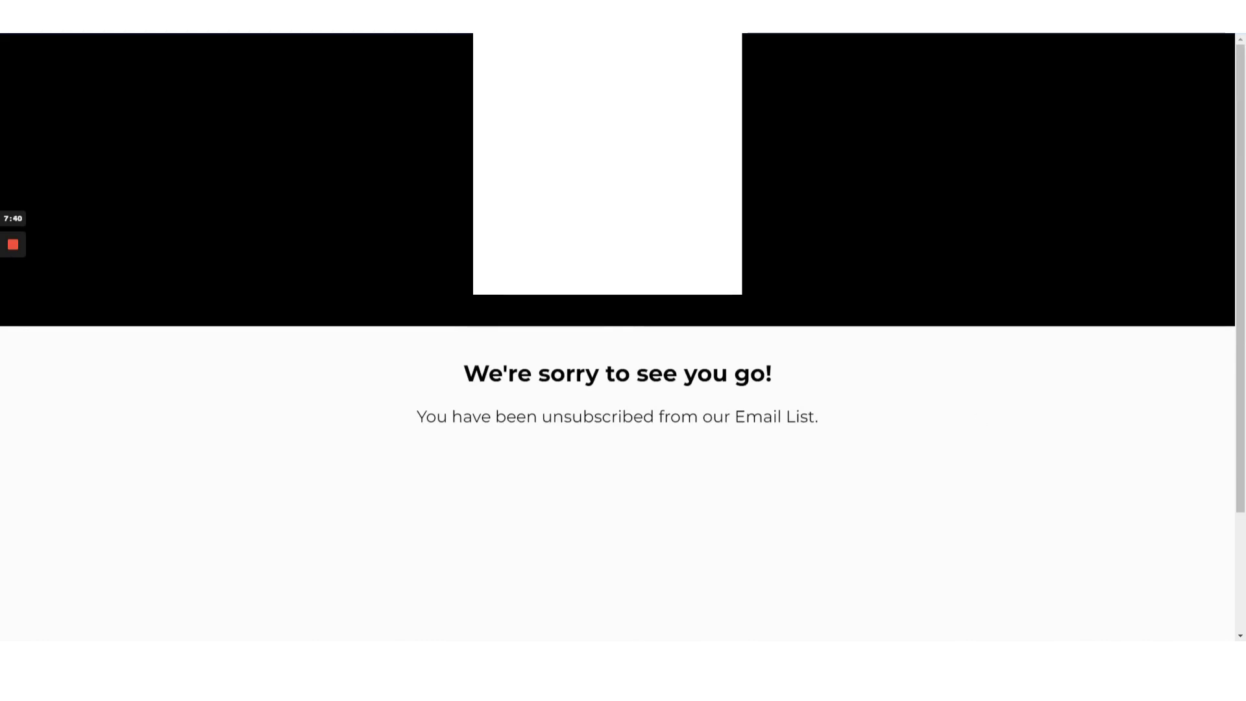
key(ctrl+w)
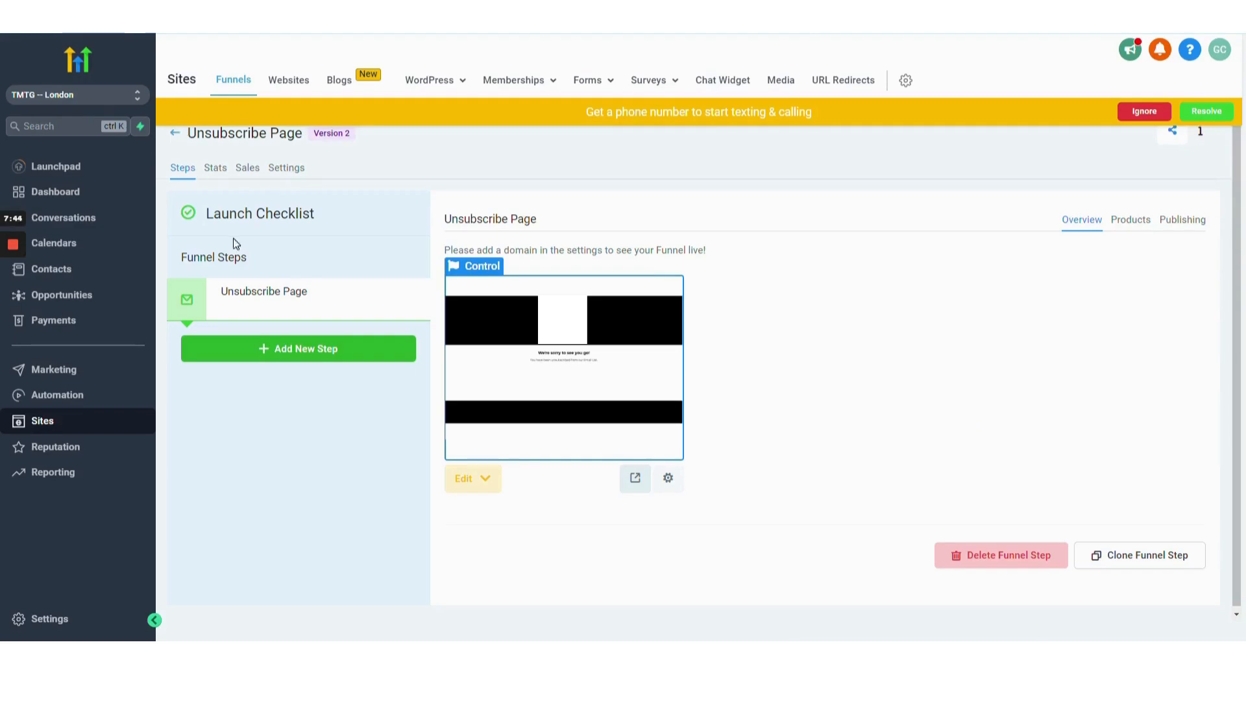
Open the Marketing section.
click(63, 376)
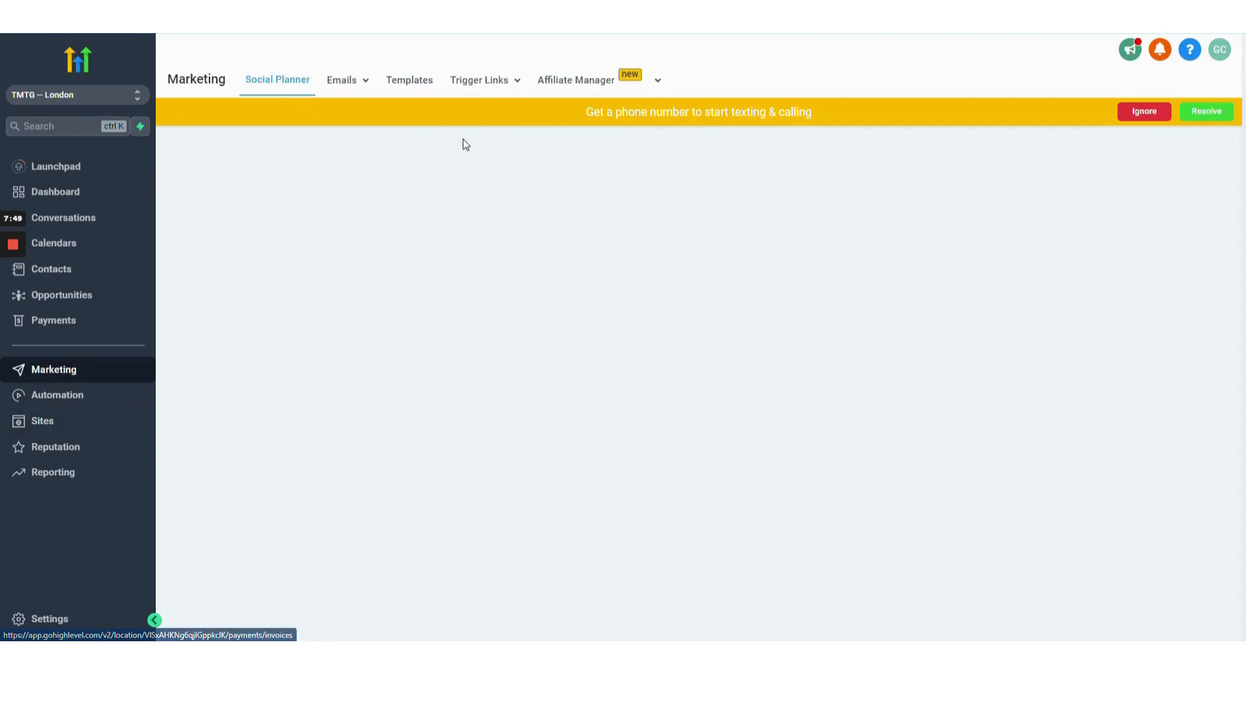
mouse_move(500, 89)
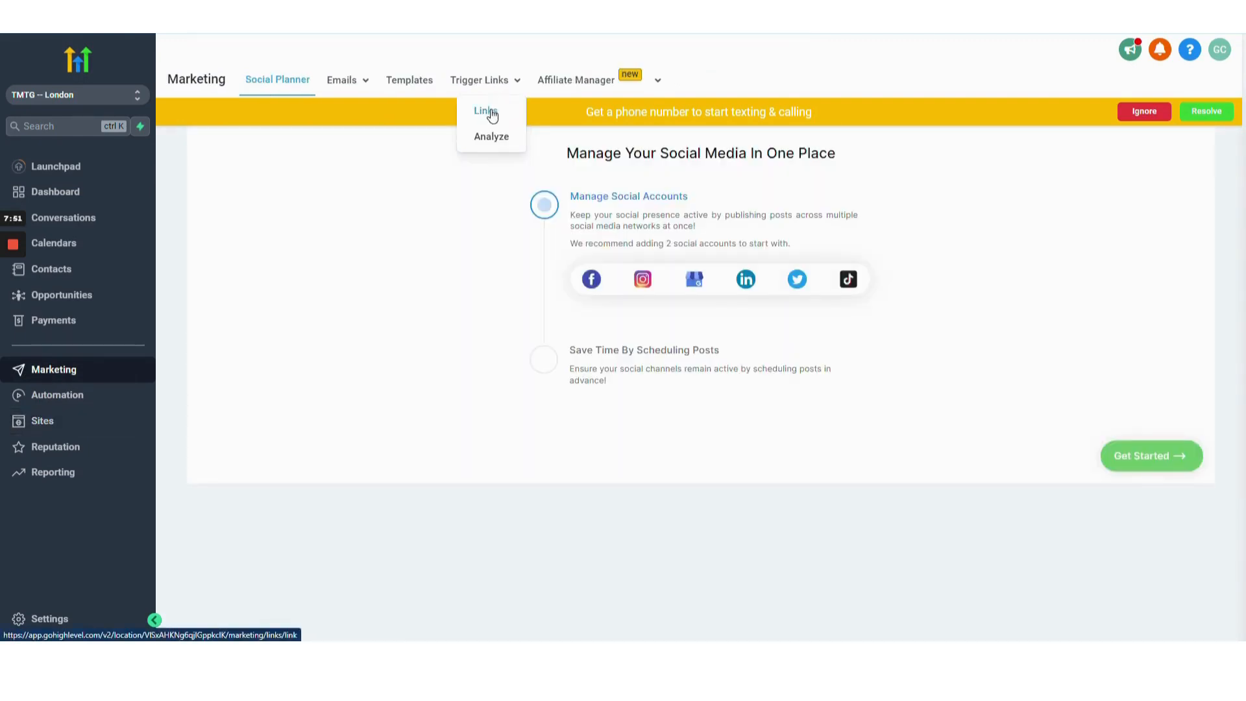
click(491, 114)
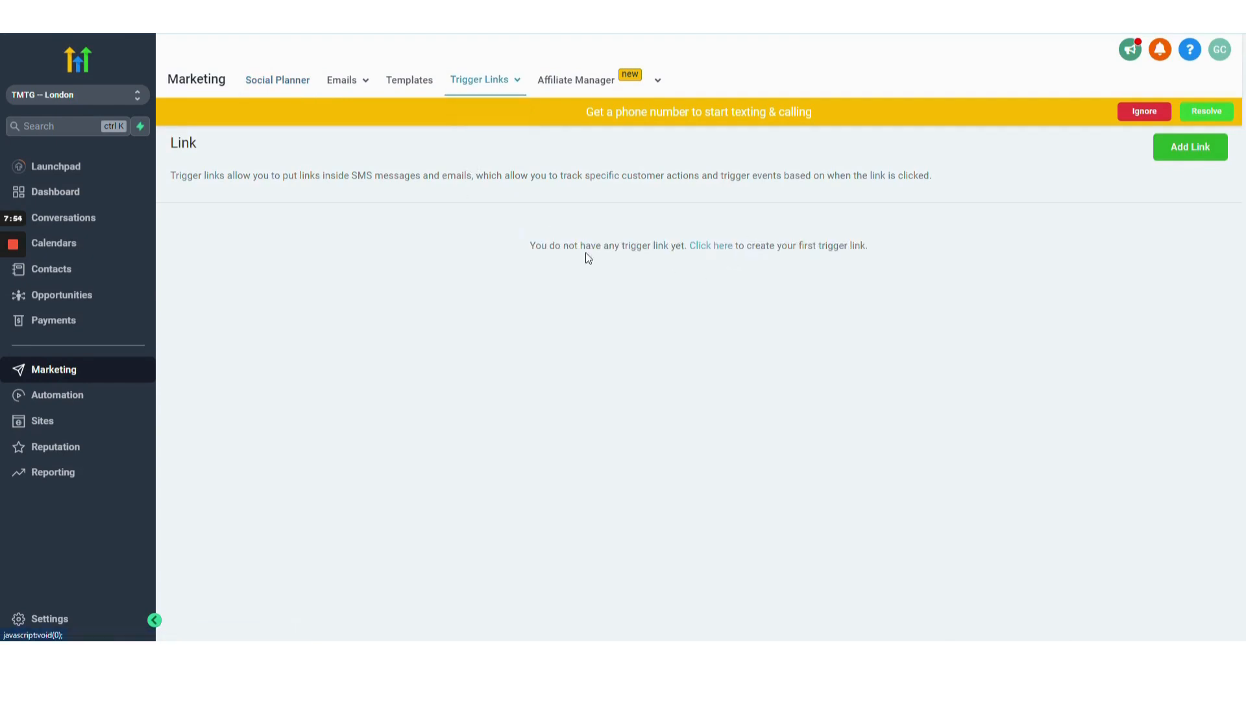
click(710, 249)
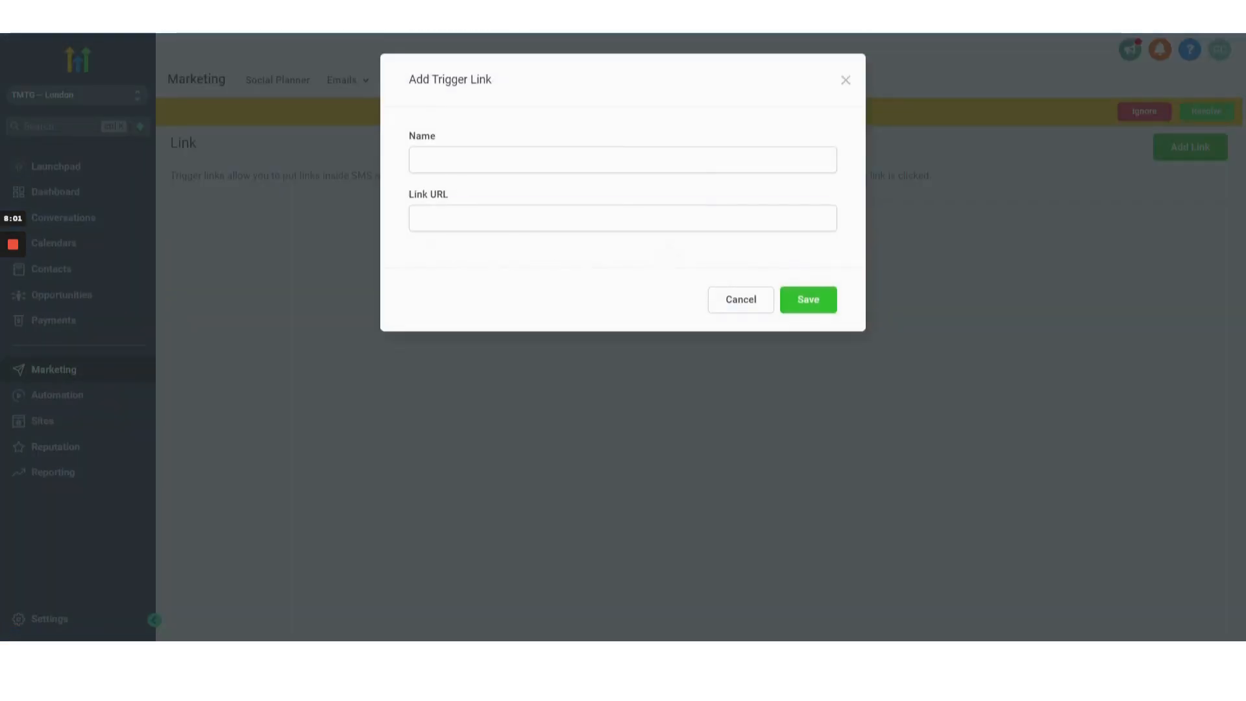
click(584, 218)
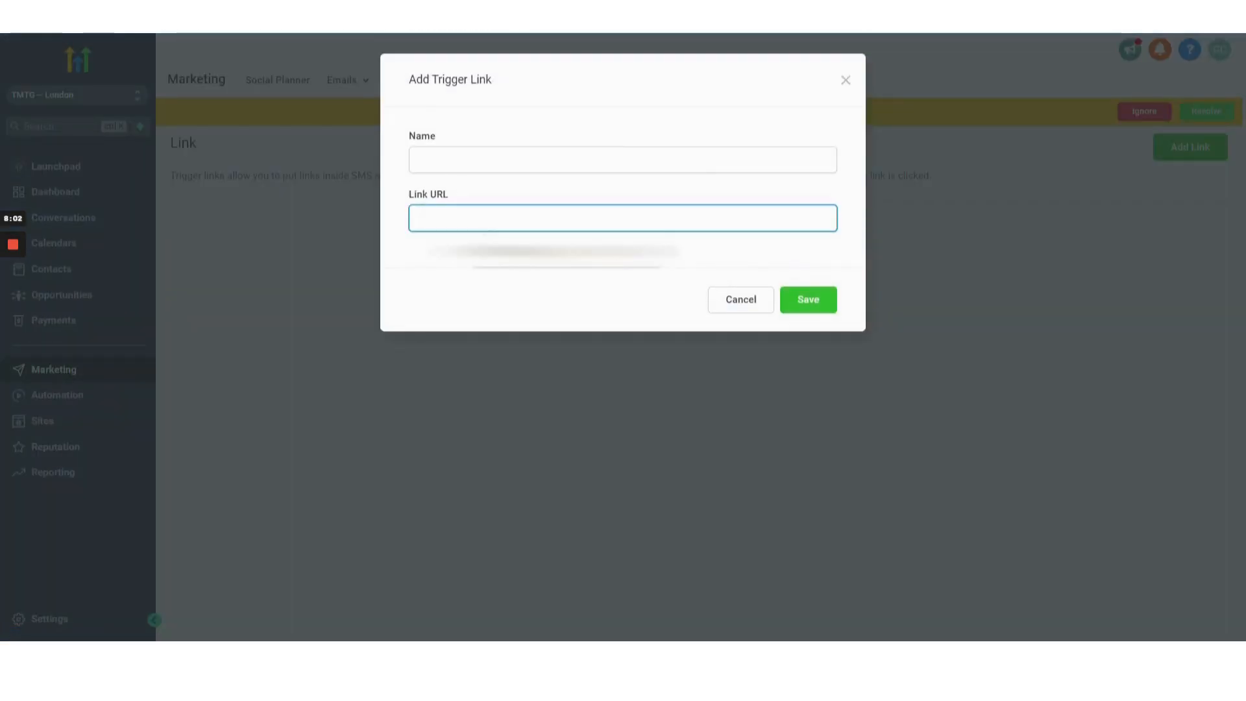
text(https://app.gohighlevel.com/v2/preview/R9vHdvuR55nSdoCPRSuz)
click(489, 278)
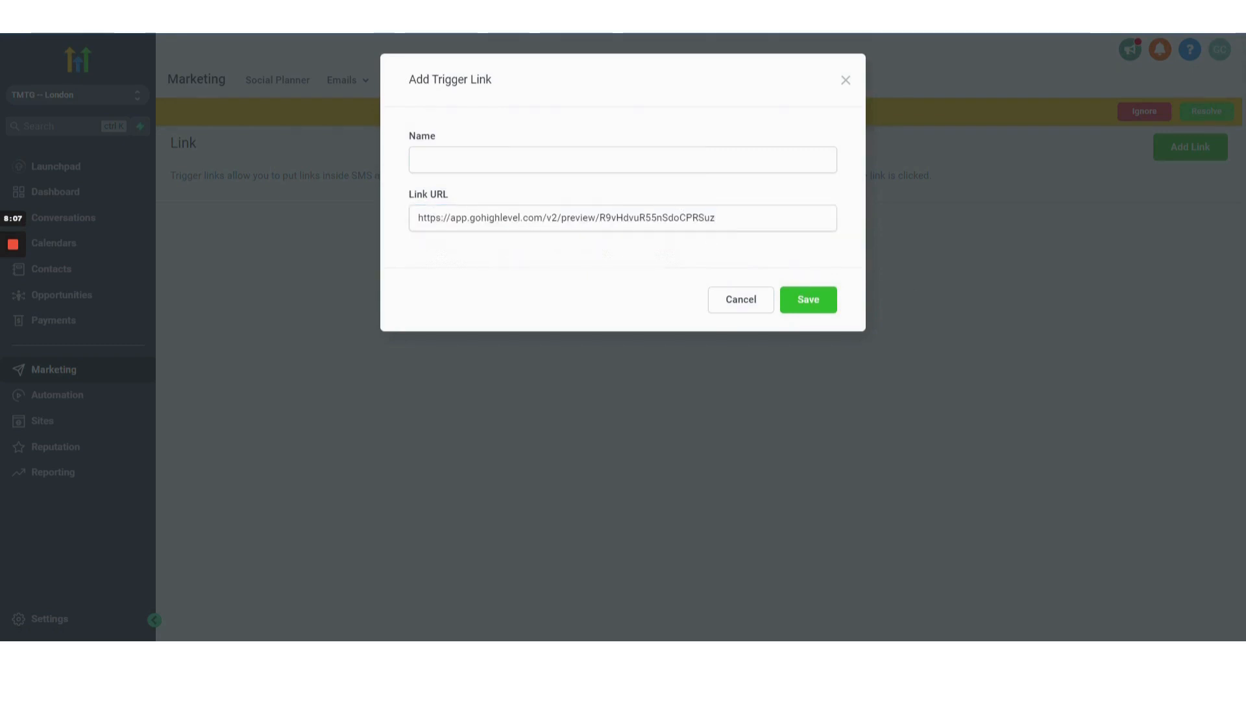
drag(716, 218, 450, 218)
text(try.themar)
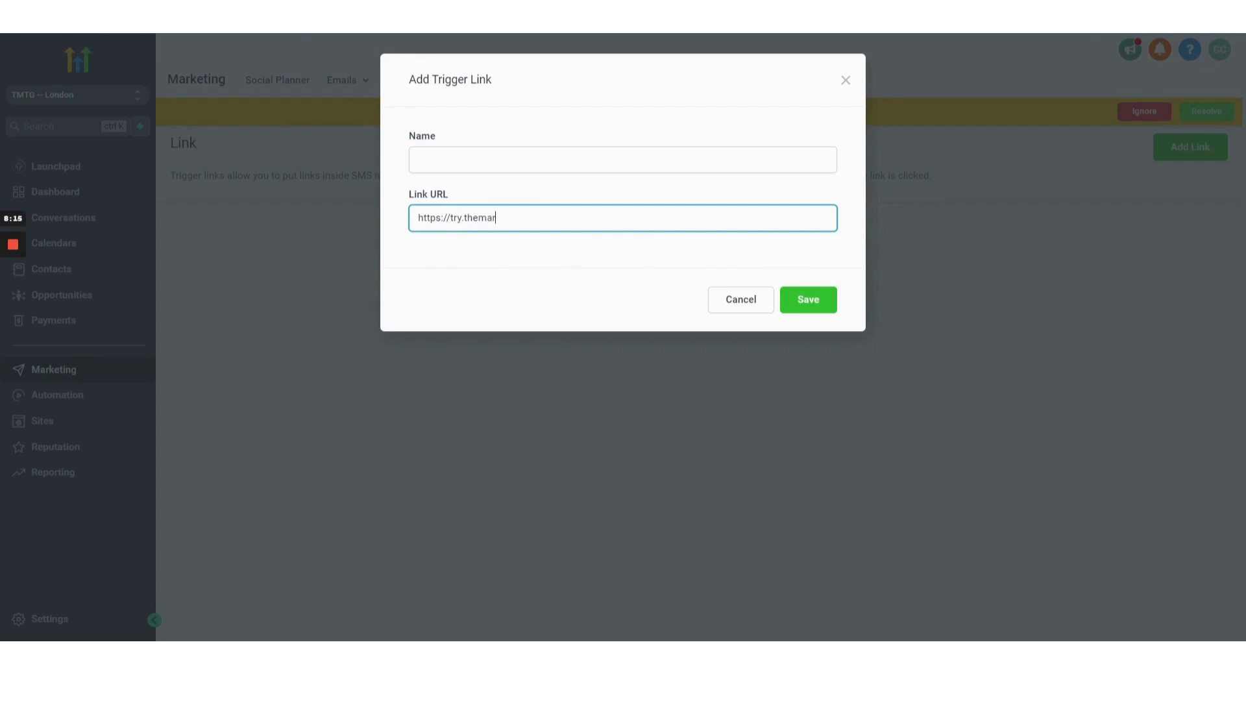
text(ketingtechguru)
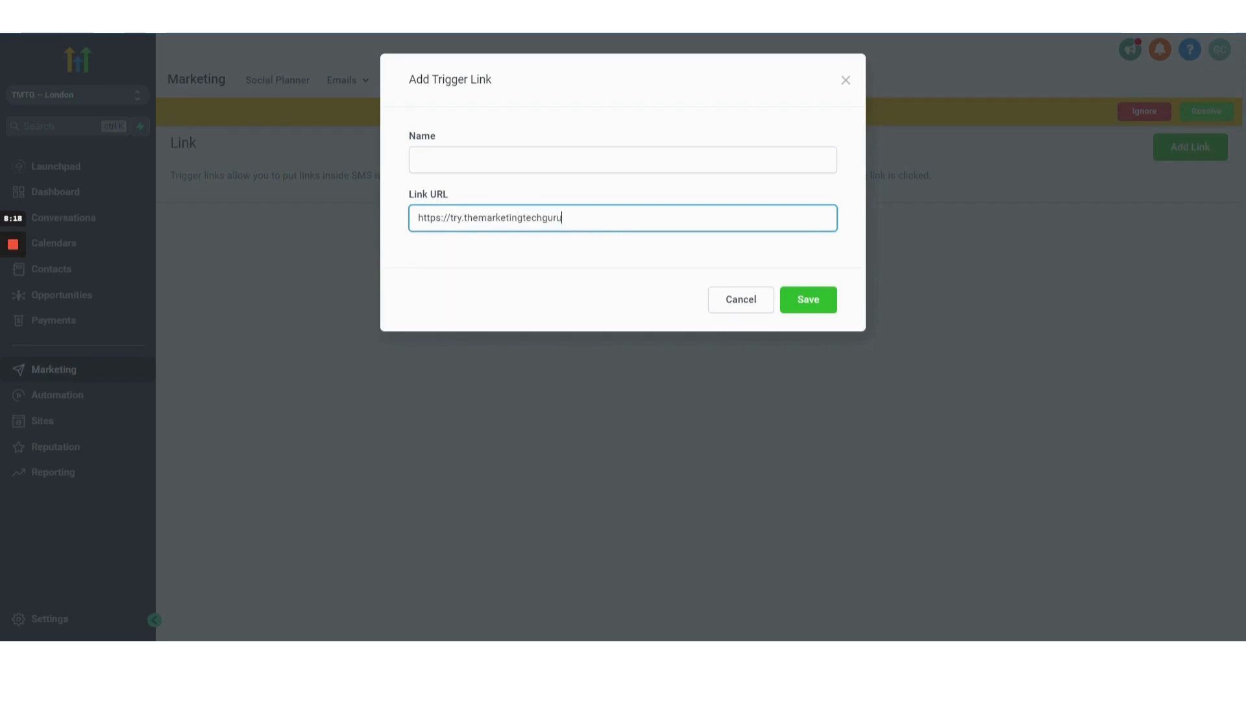
text(.com/unsubscribe-p)
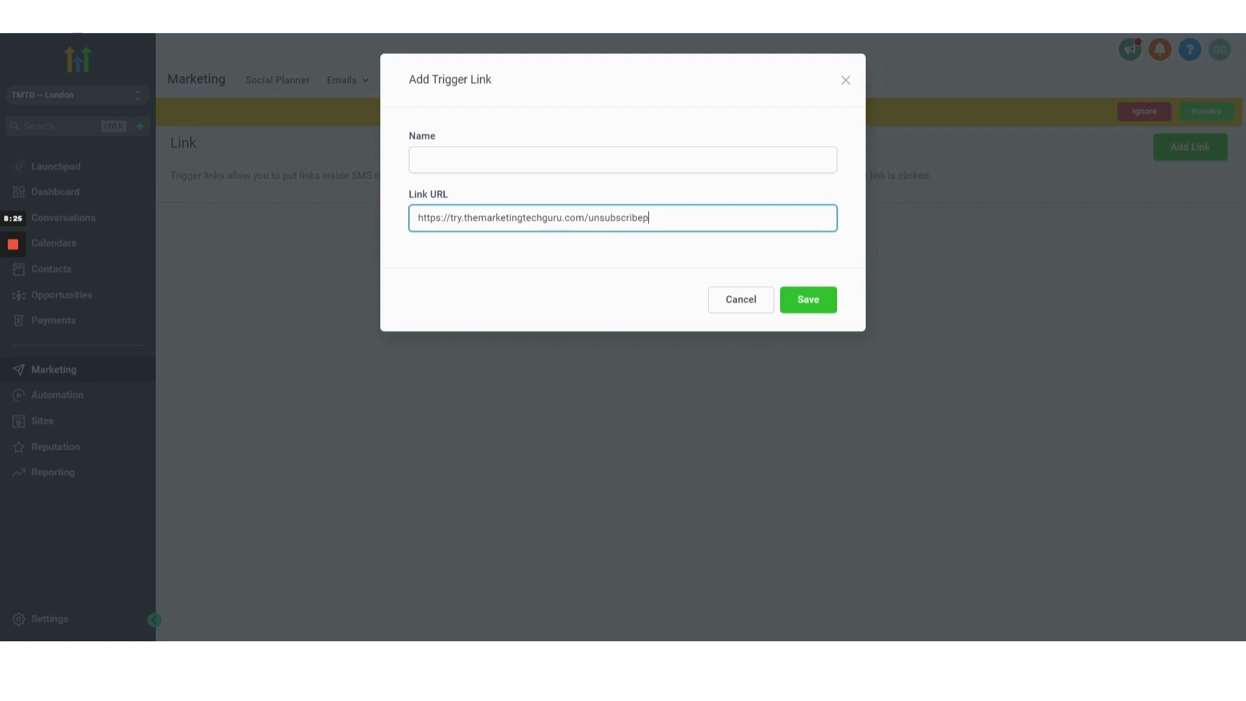
text(age)
drag(584, 218, 472, 218)
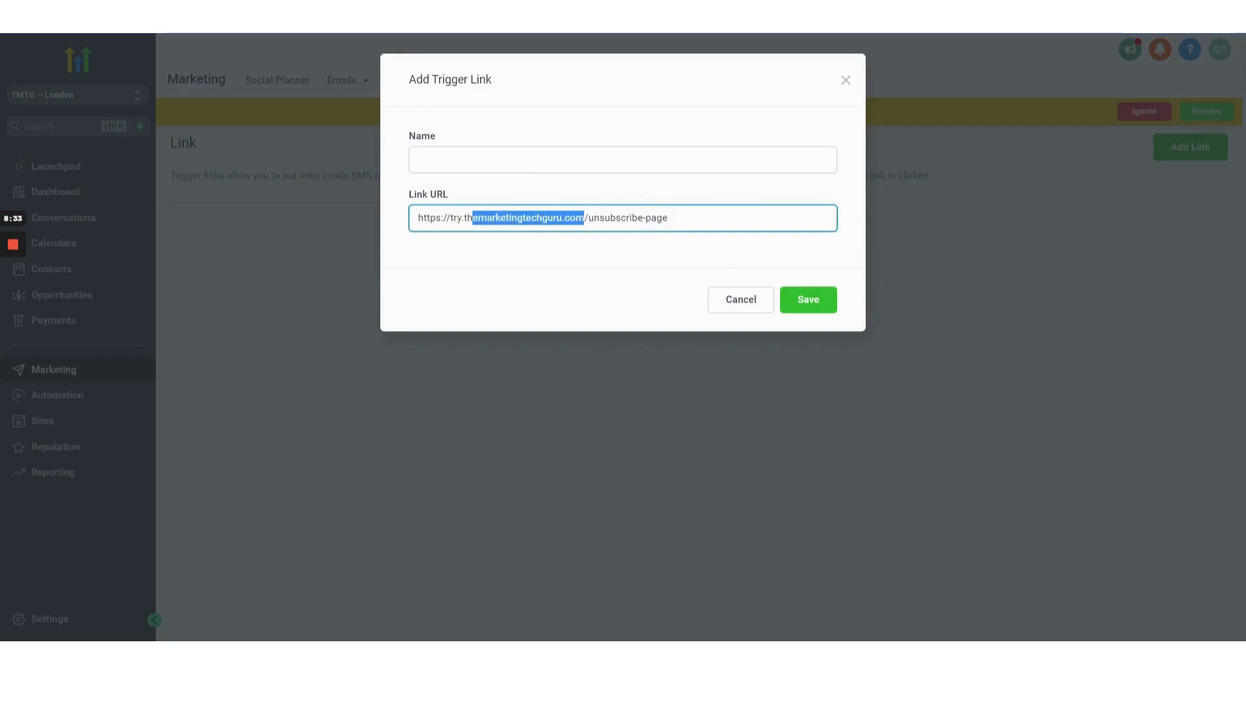
click(584, 217)
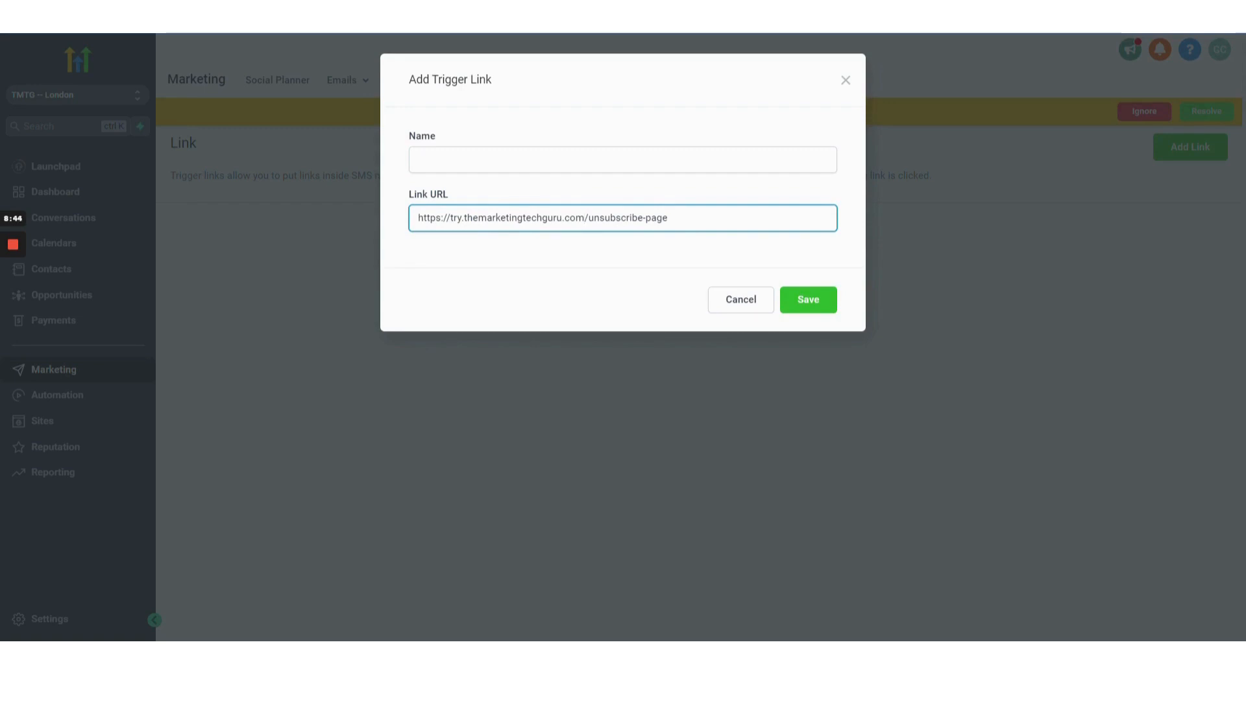
Name the trigger link "Unsubscribe Page" and save it.
click(560, 162)
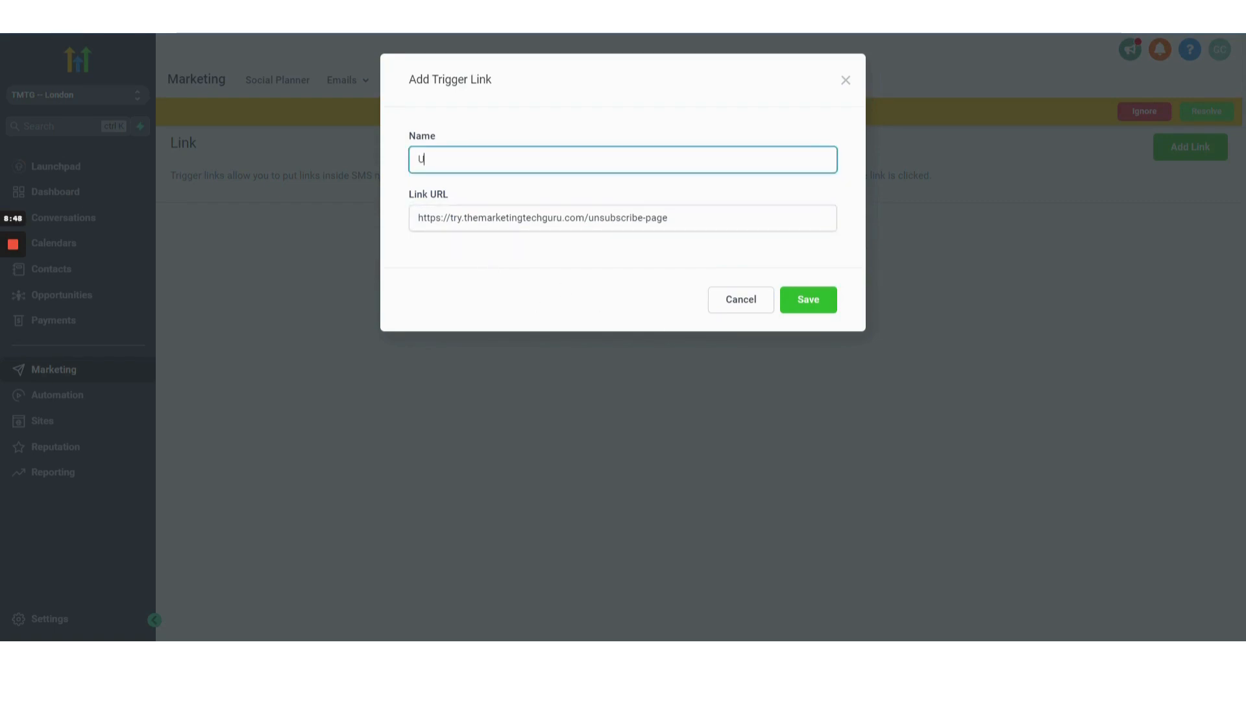
text(Unsubscribe P)
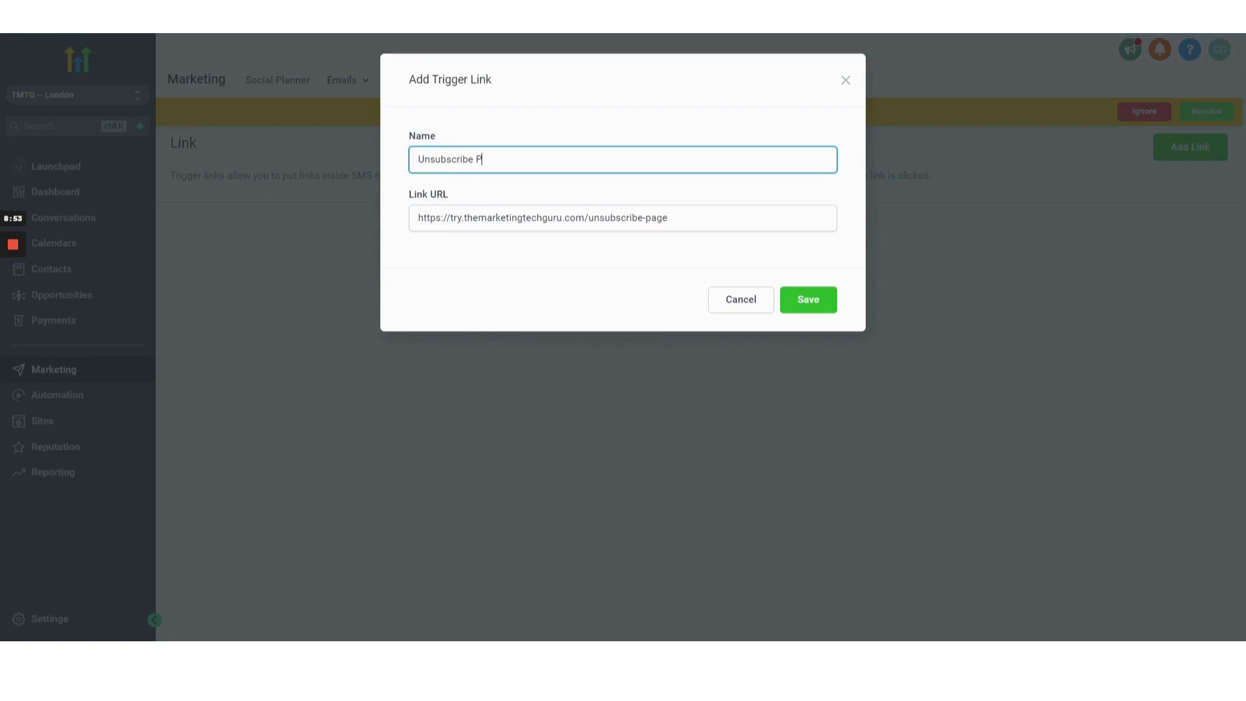
text(aG)
key(BackSpace)
text(age)
click(811, 306)
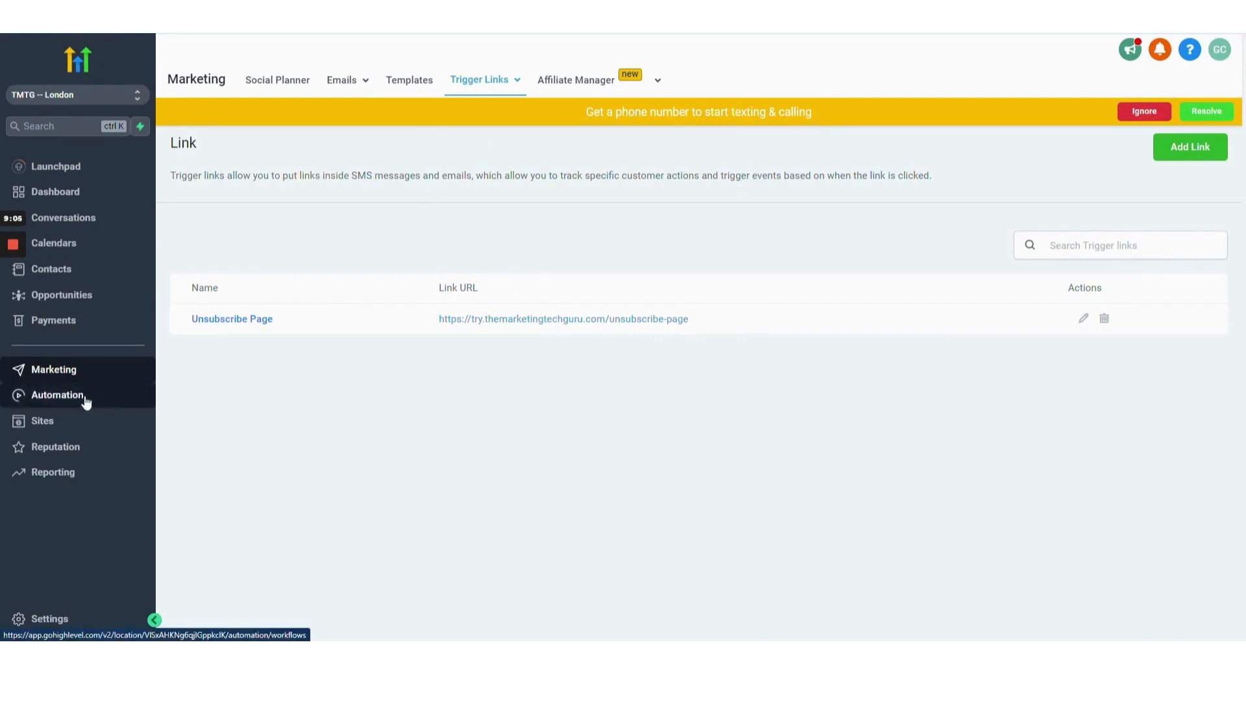
Create a new email campaign from the Blank template using the Design Editor.
click(40, 401)
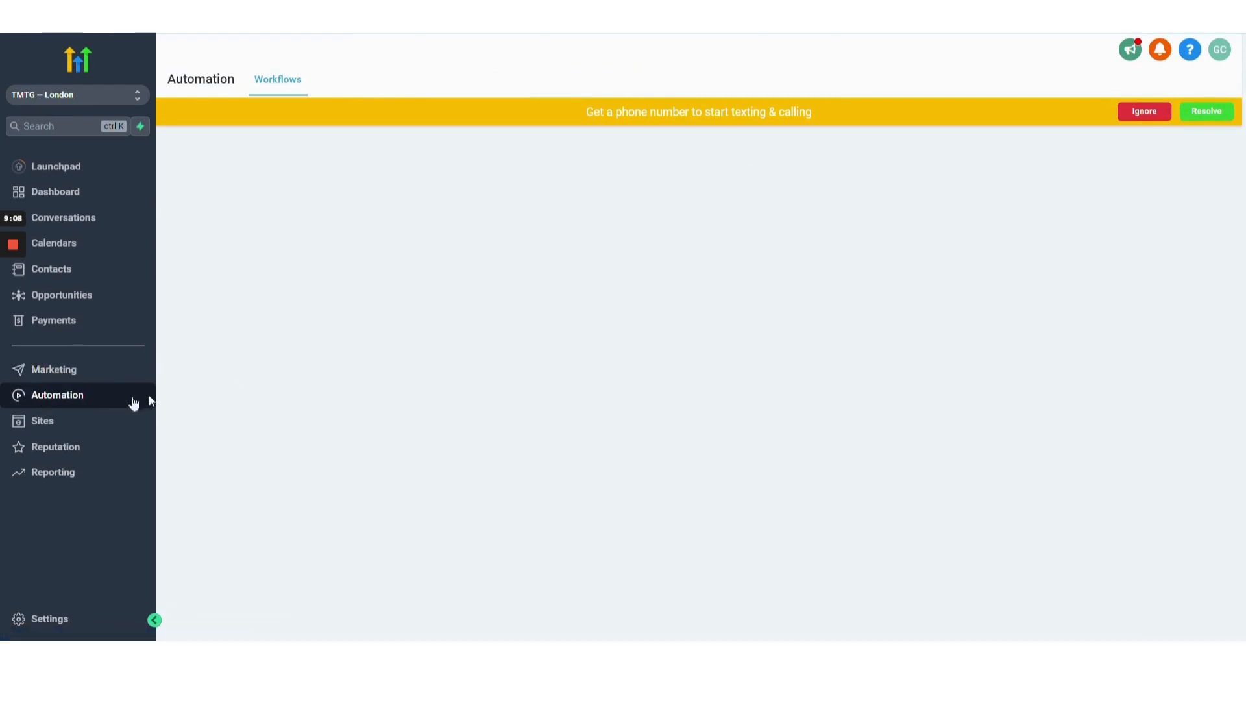
click(60, 375)
mouse_move(348, 82)
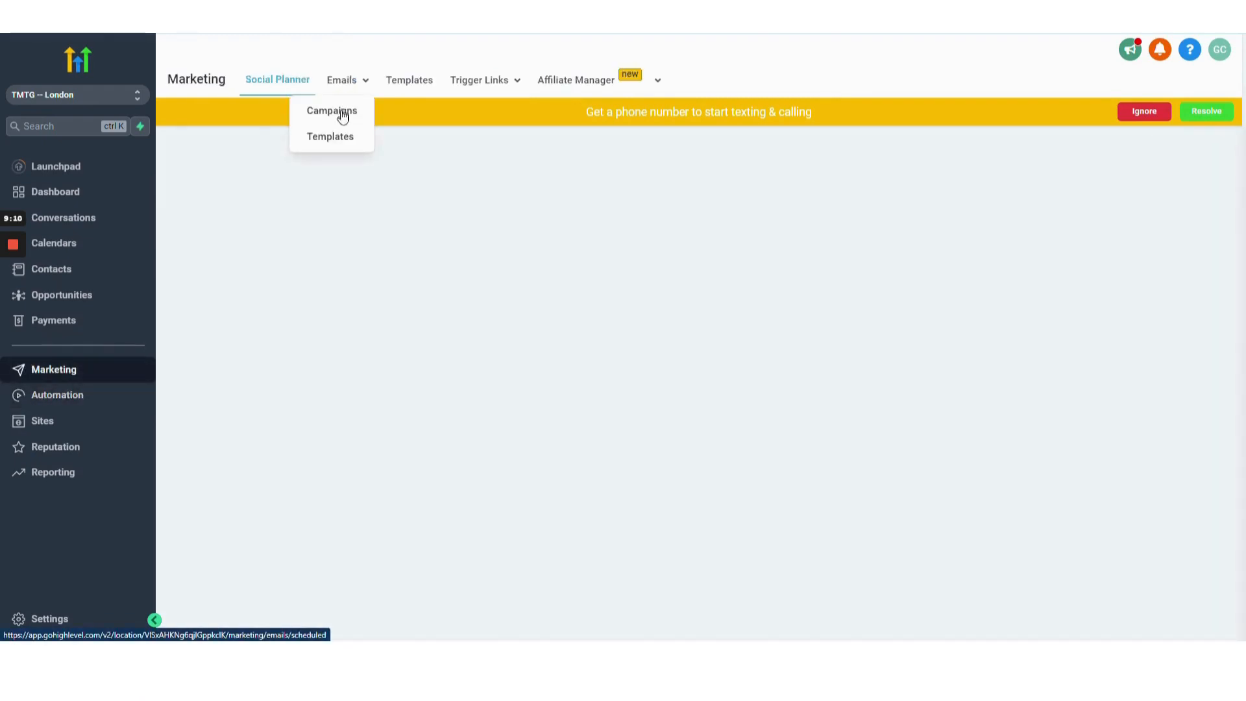
click(340, 111)
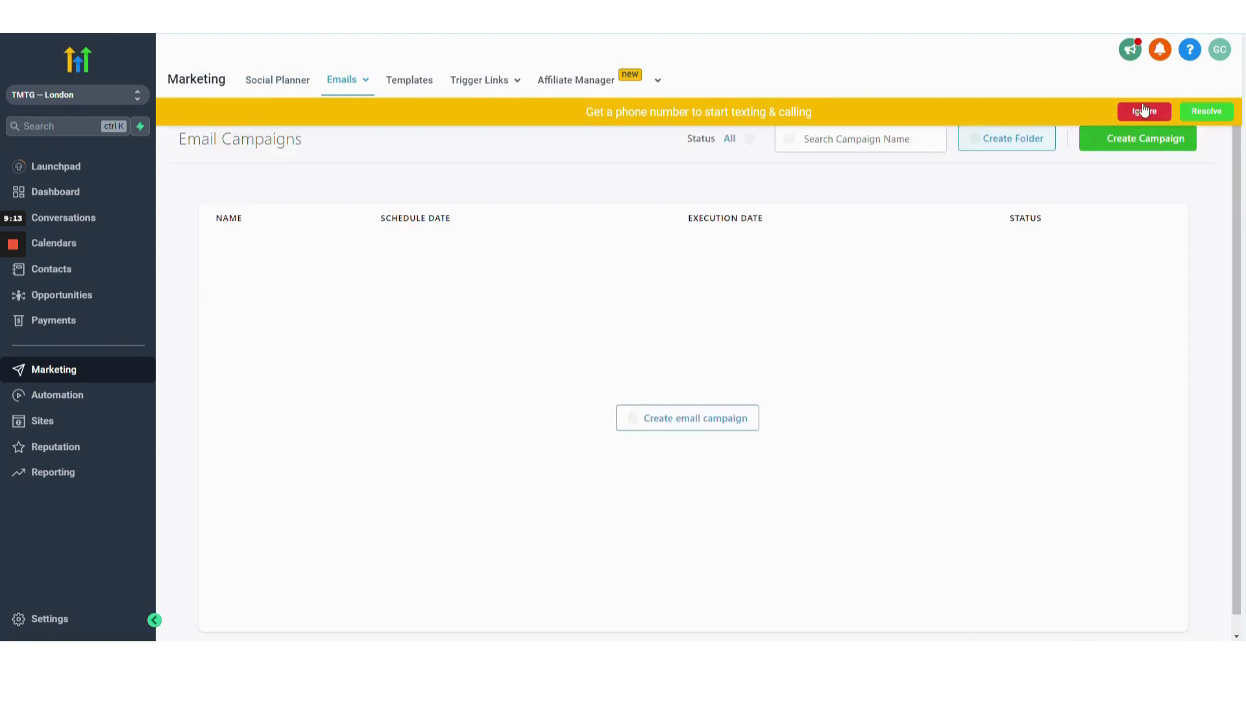
click(1143, 111)
click(1156, 139)
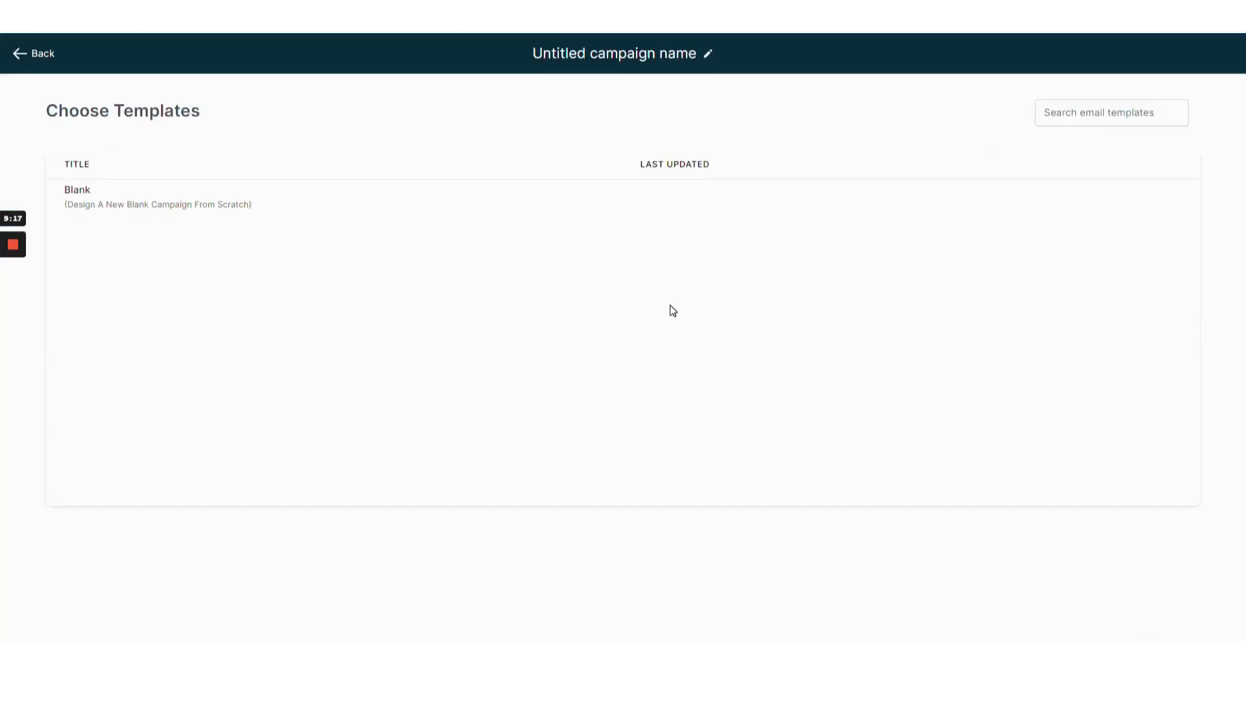
mouse_move(150, 205)
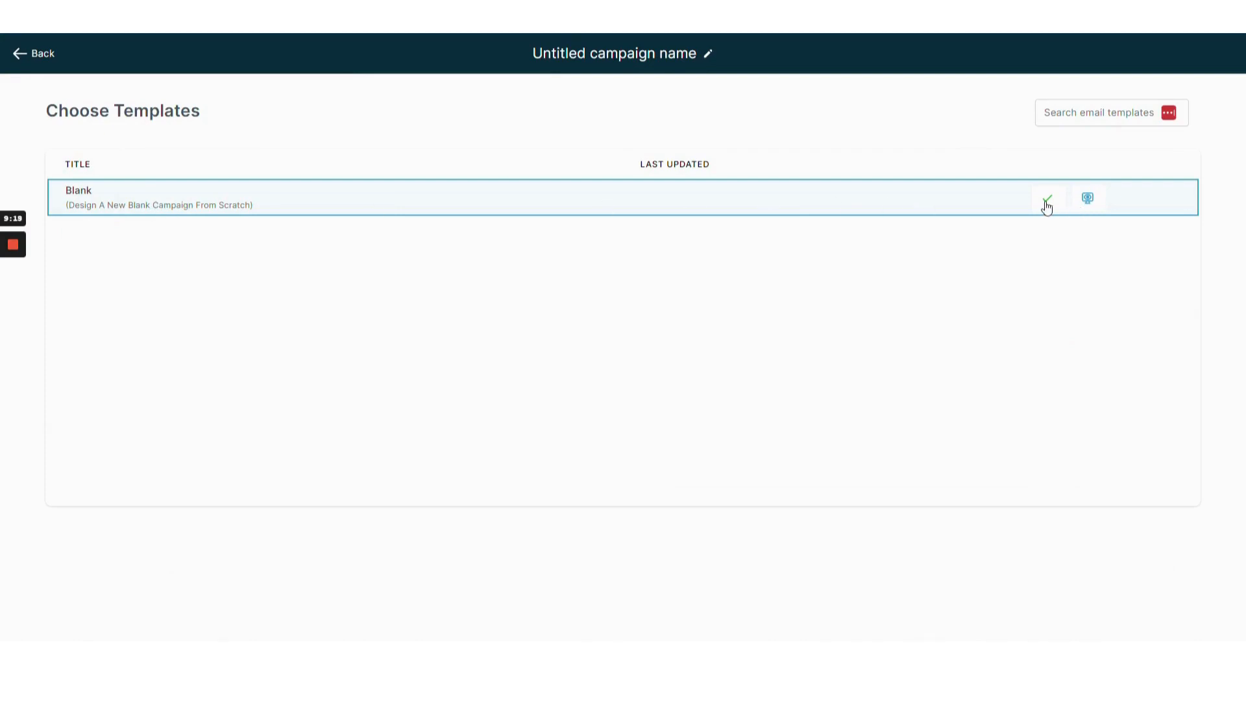
click(1047, 199)
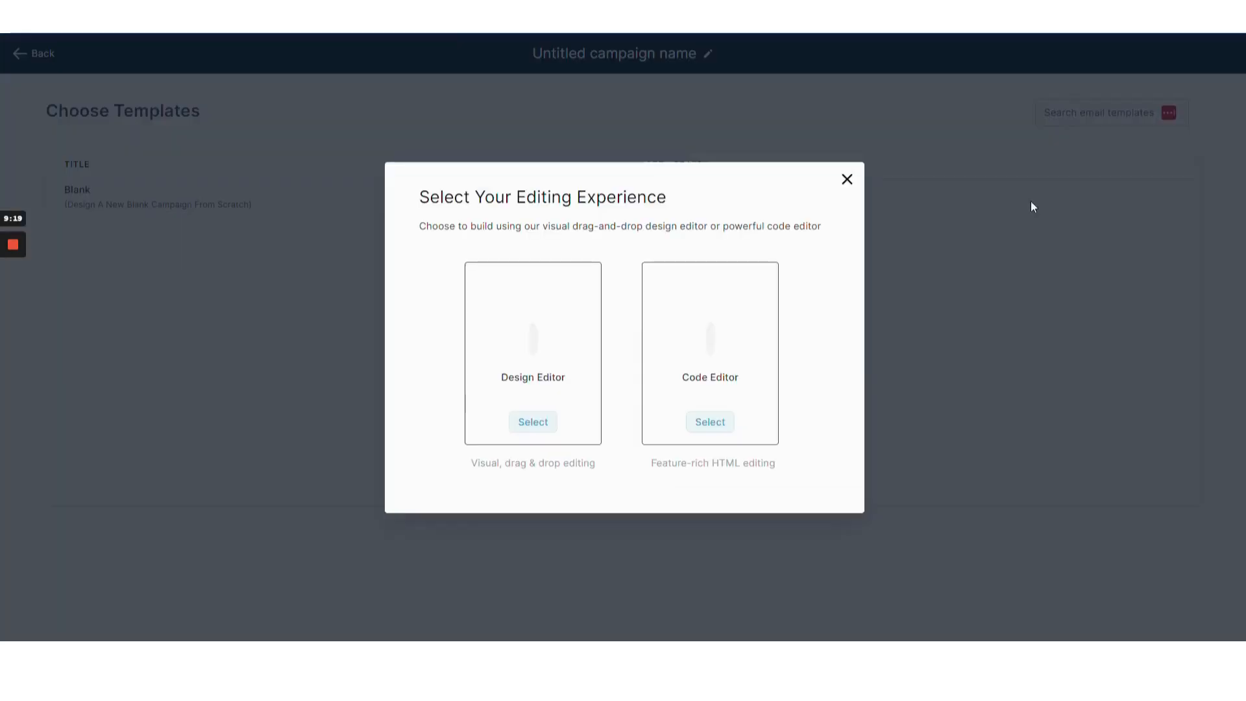
click(593, 353)
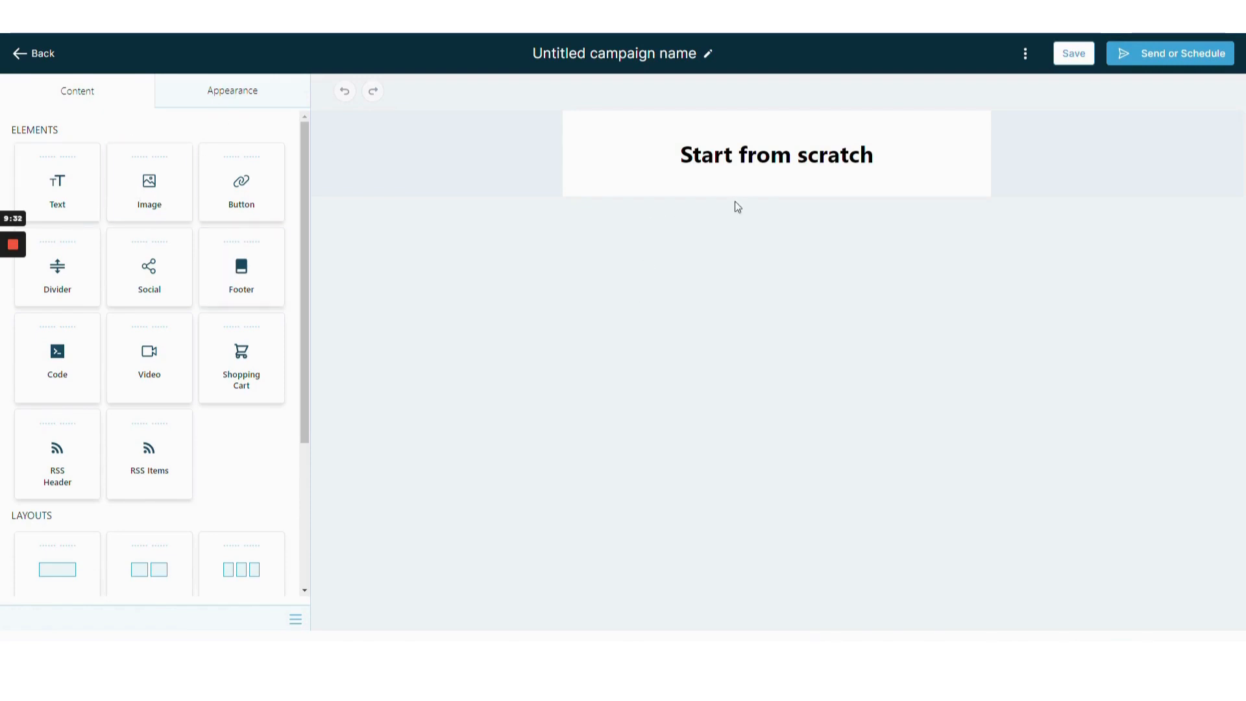
Open the heading text block for editing and add several blank lines below "Start from scratch".
click(763, 176)
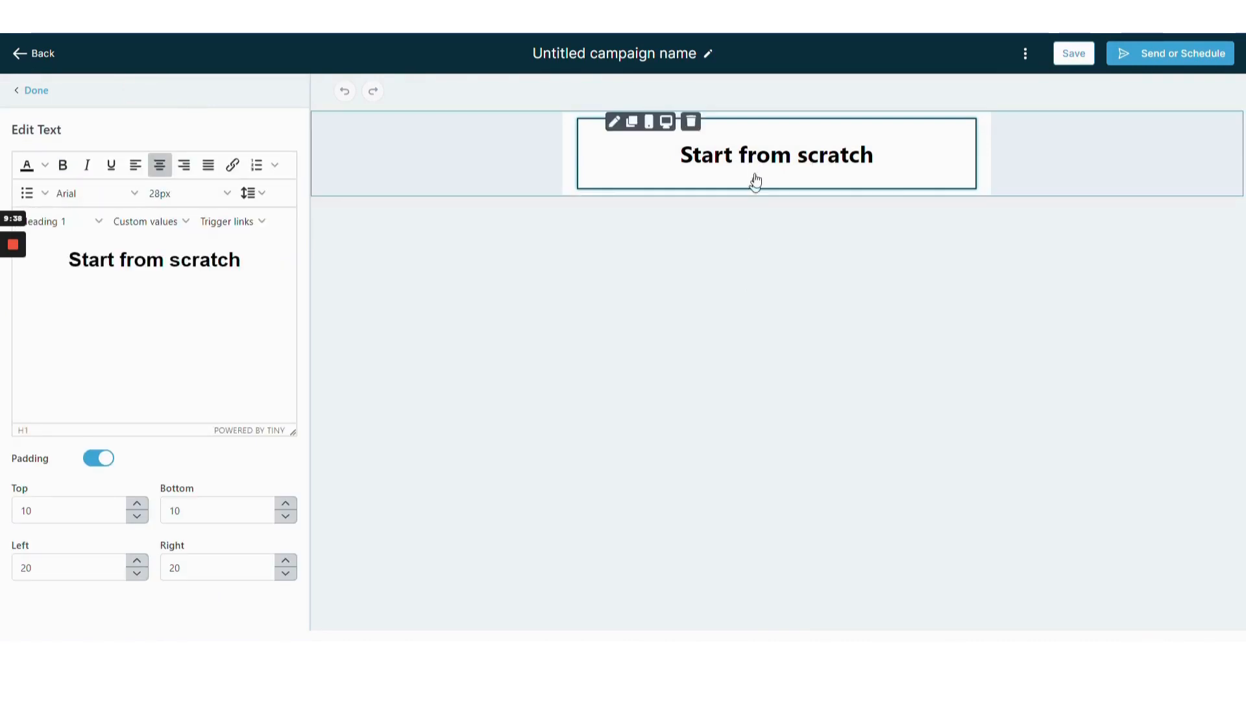
click(743, 174)
click(687, 178)
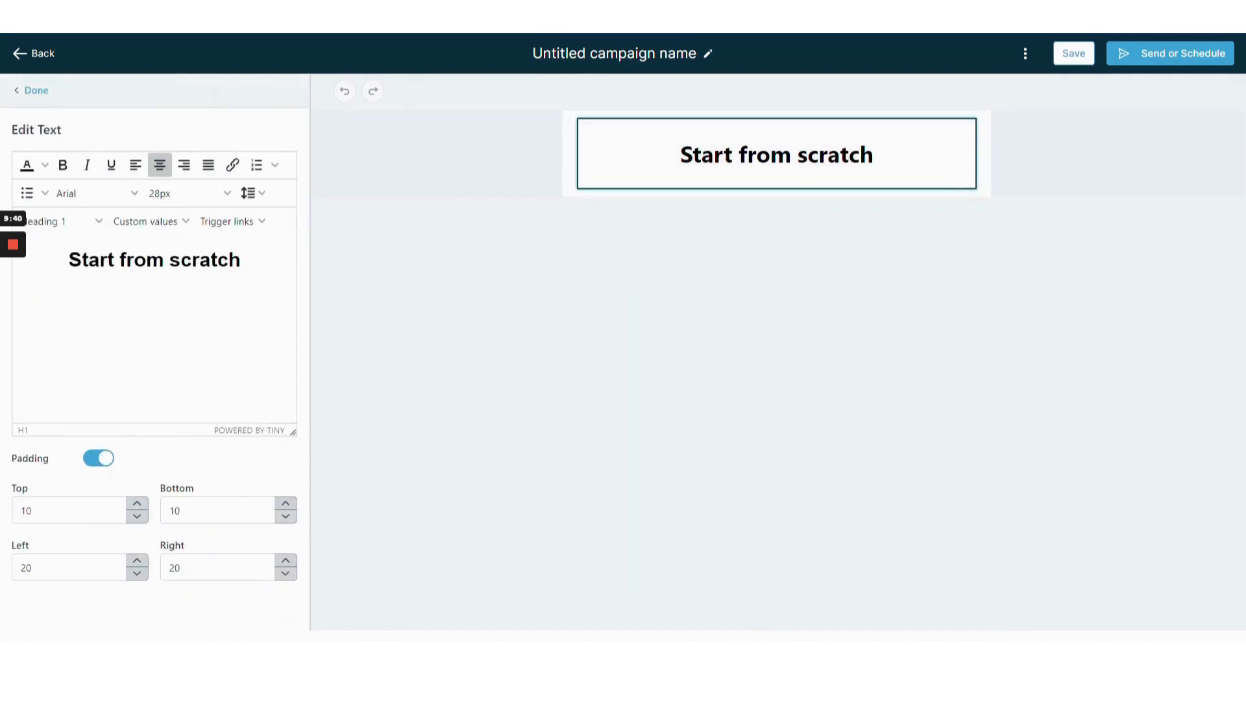
double_click(144, 260)
click(262, 279)
key(Return)
key(Return)
key(Return)
key(Return)
key(Return)
key(Return)
key(Return)
key(Return)
key(Return)
key(Return)
key(Return)
key(Return)
key(Return)
key(Return)
key(Return)
key(Return)
key(Return)
key(Return)
key(Return)
key(Return)
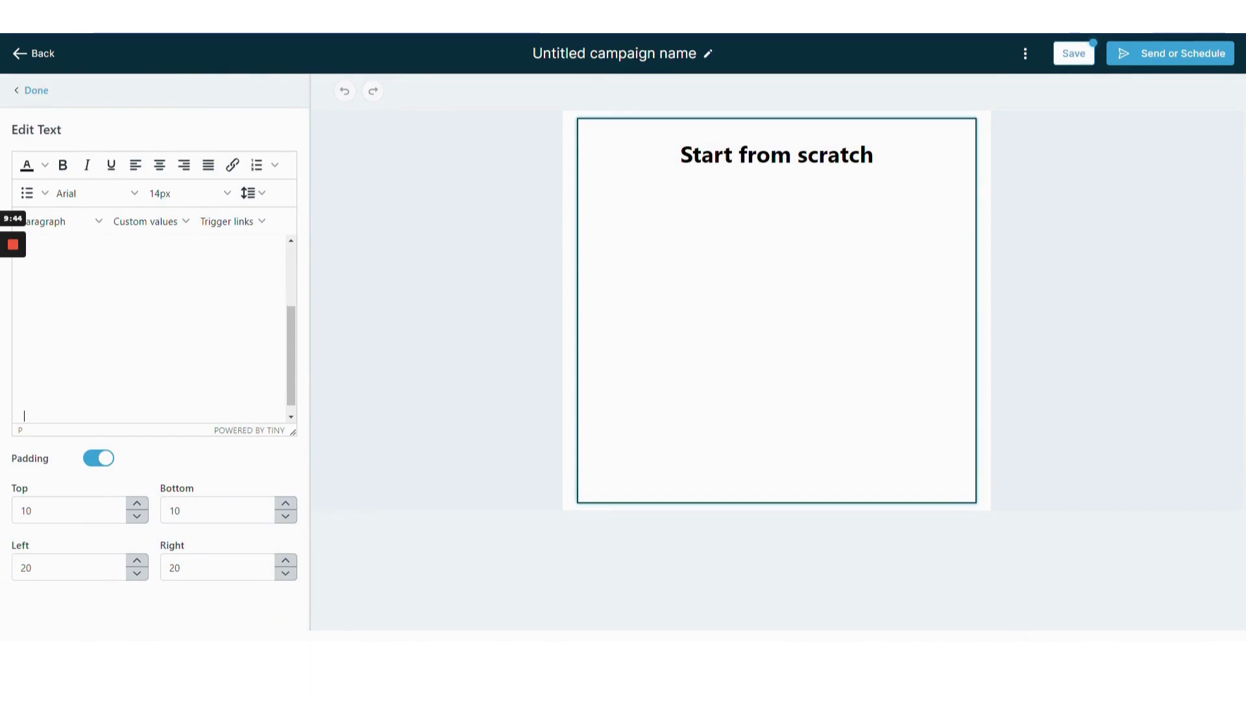
key(Return)
key(Return)
key(Return)
key(Return)
key(Return)
key(Return)
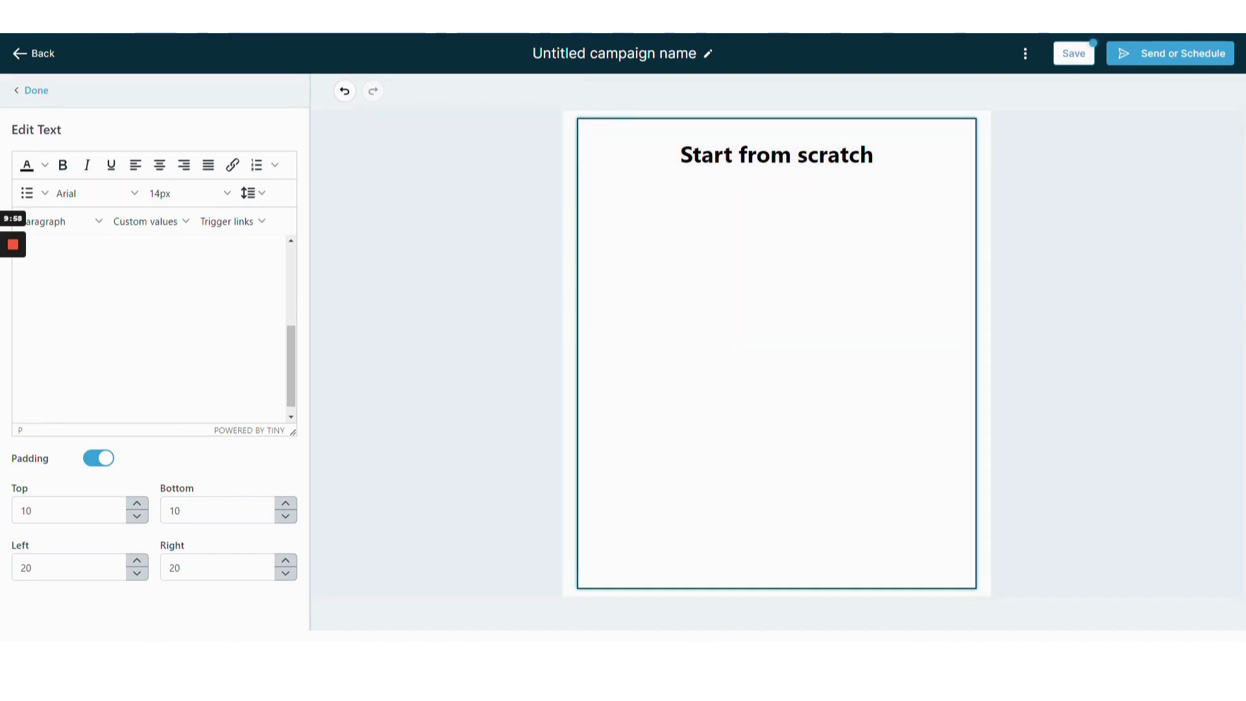
Write "If you wish to unsubscribe click here" on the new line and select the words "unsubscribe click here".
text(If y)
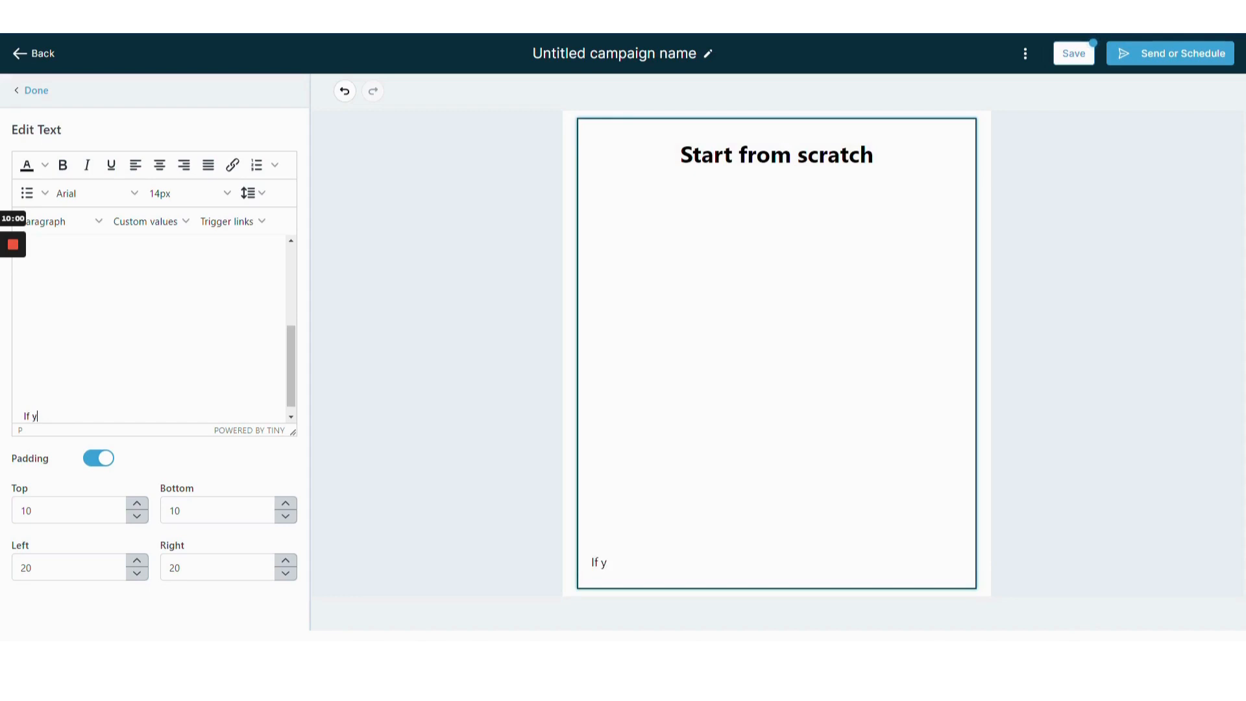
text(ou wish to unsub)
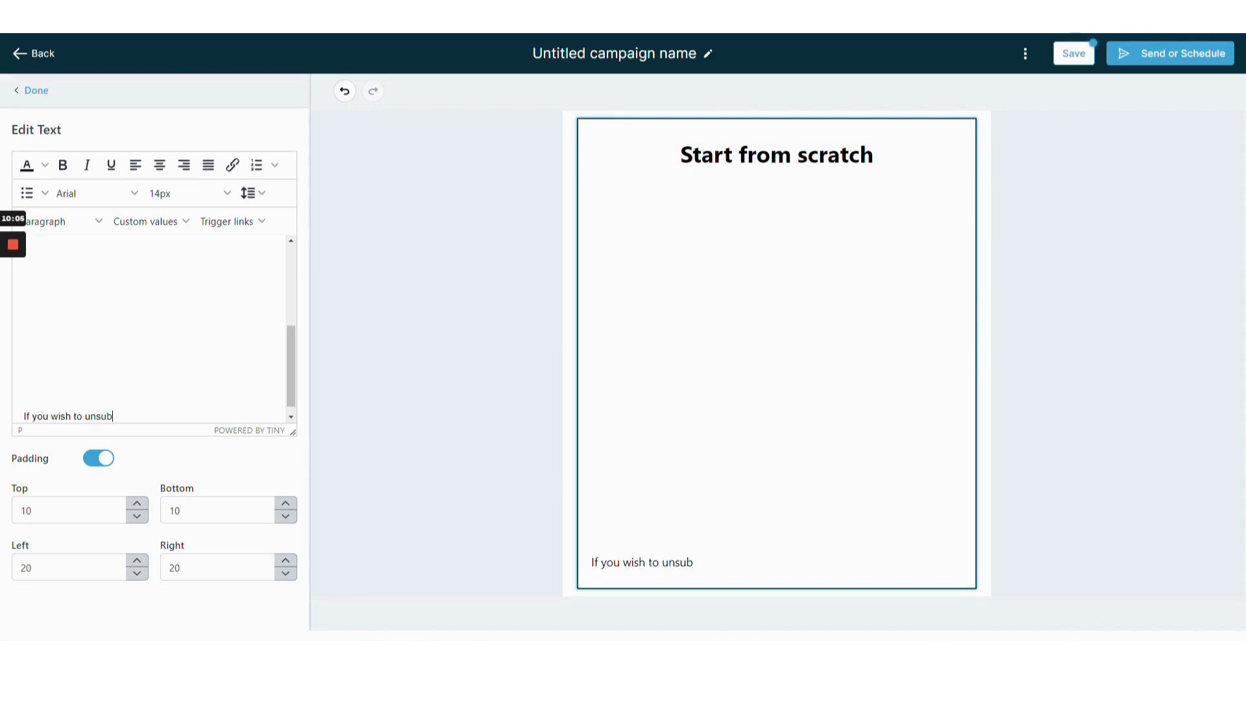
key(BackSpace)
key(BackSpace)
text(ubscribe)
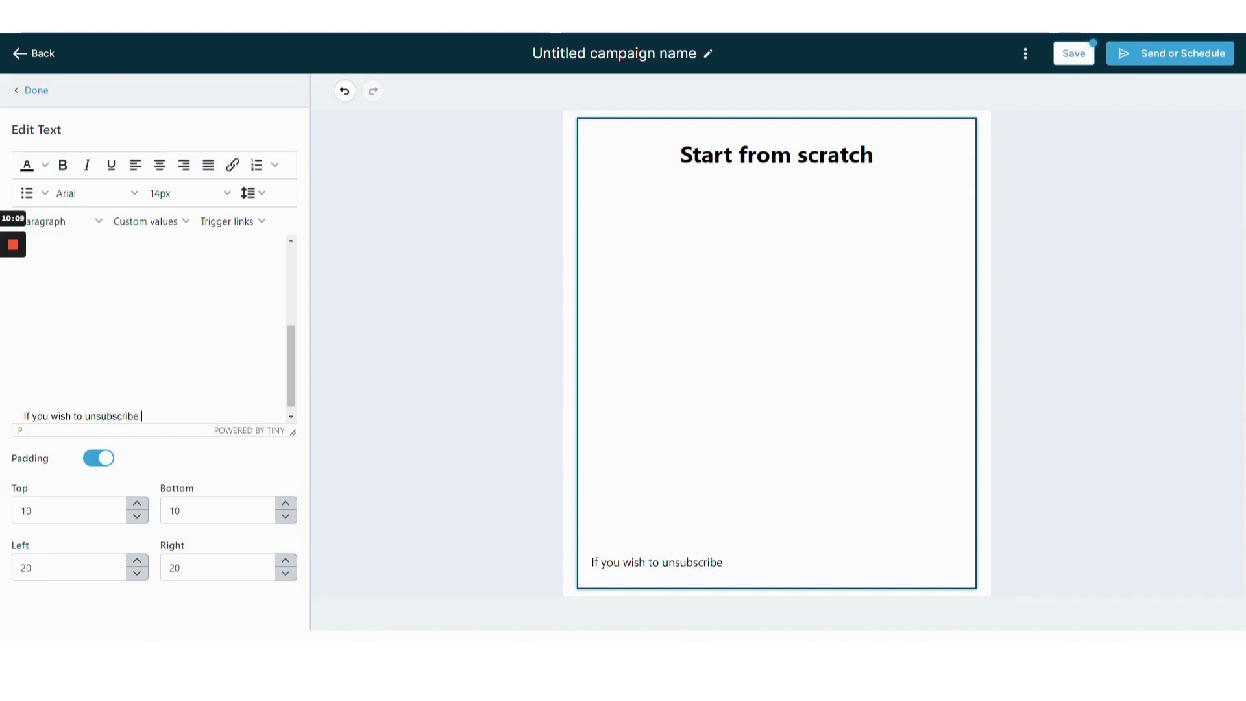
text(click here)
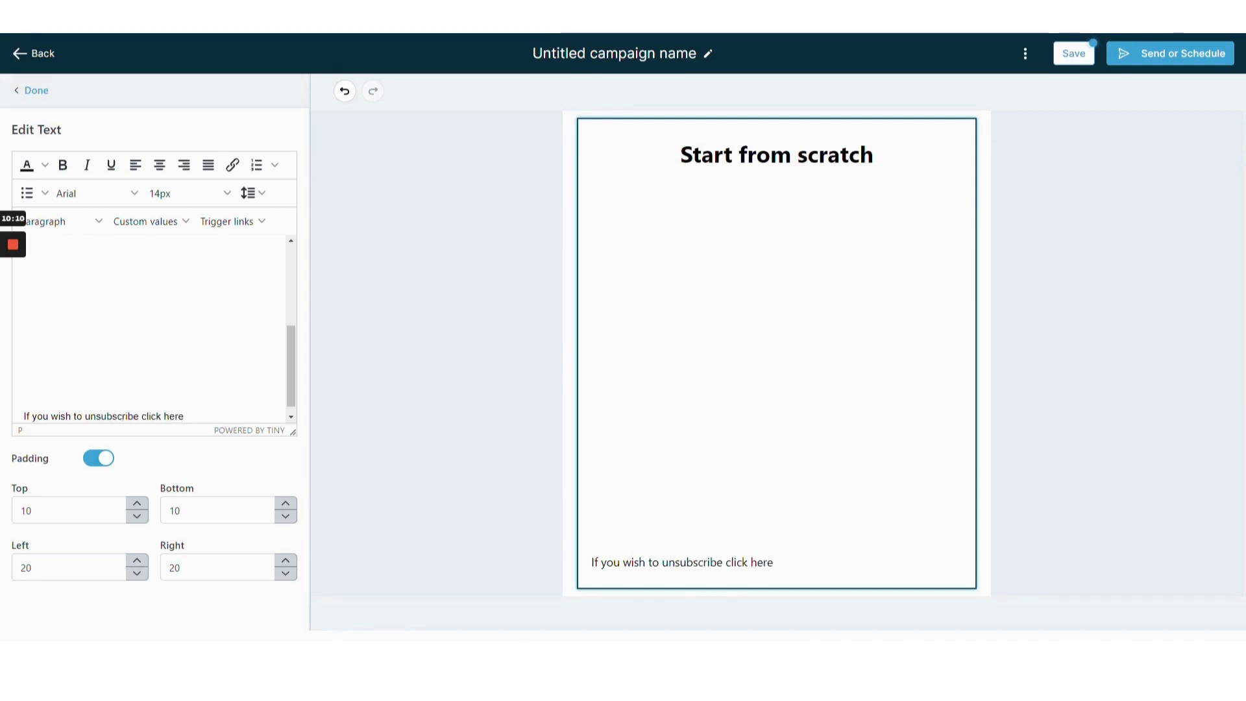
key(shift+Left)
key(shift+Left)
key(shift+Left)
key(shift+Left)
key(shift+Left)
key(shift+Left)
key(shift+Left)
key(shift+Left)
key(shift+Left)
key(shift+Left)
key(shift+Left)
key(shift+Left)
key(shift+Left)
key(shift+Left)
key(shift+Left)
key(shift+Left)
key(shift+Left)
key(shift+Left)
key(shift+Left)
key(shift+Left)
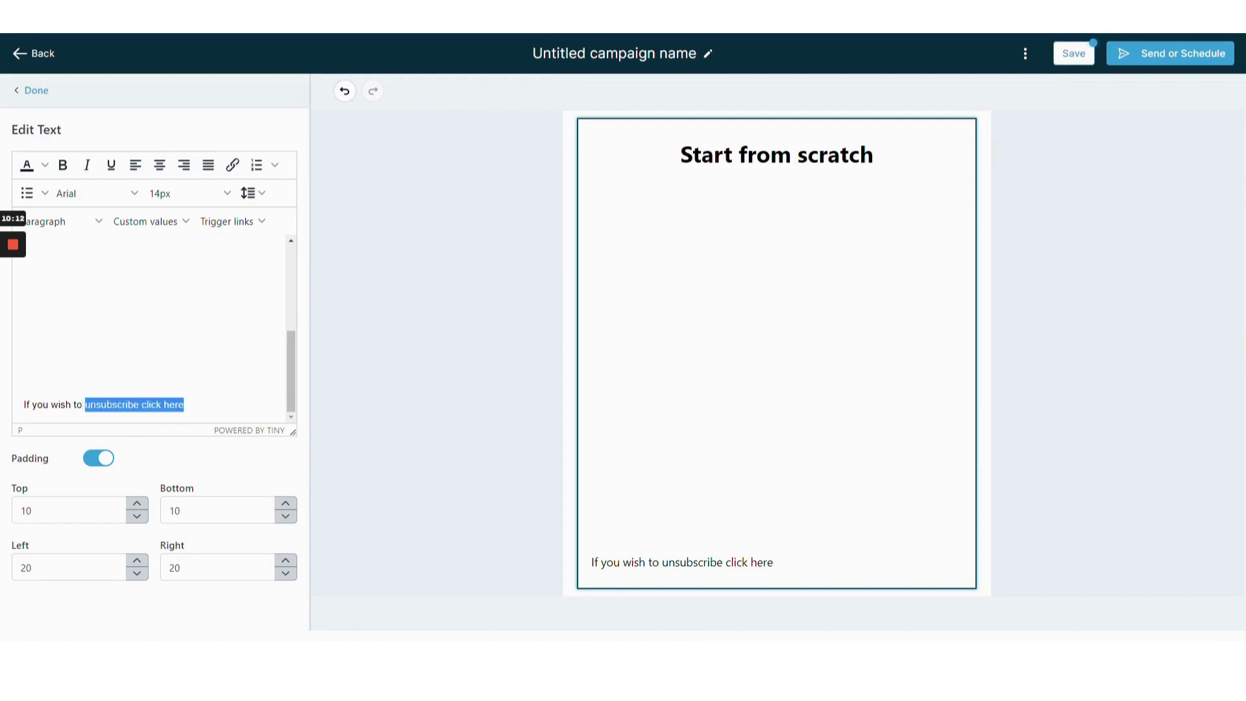
click(232, 165)
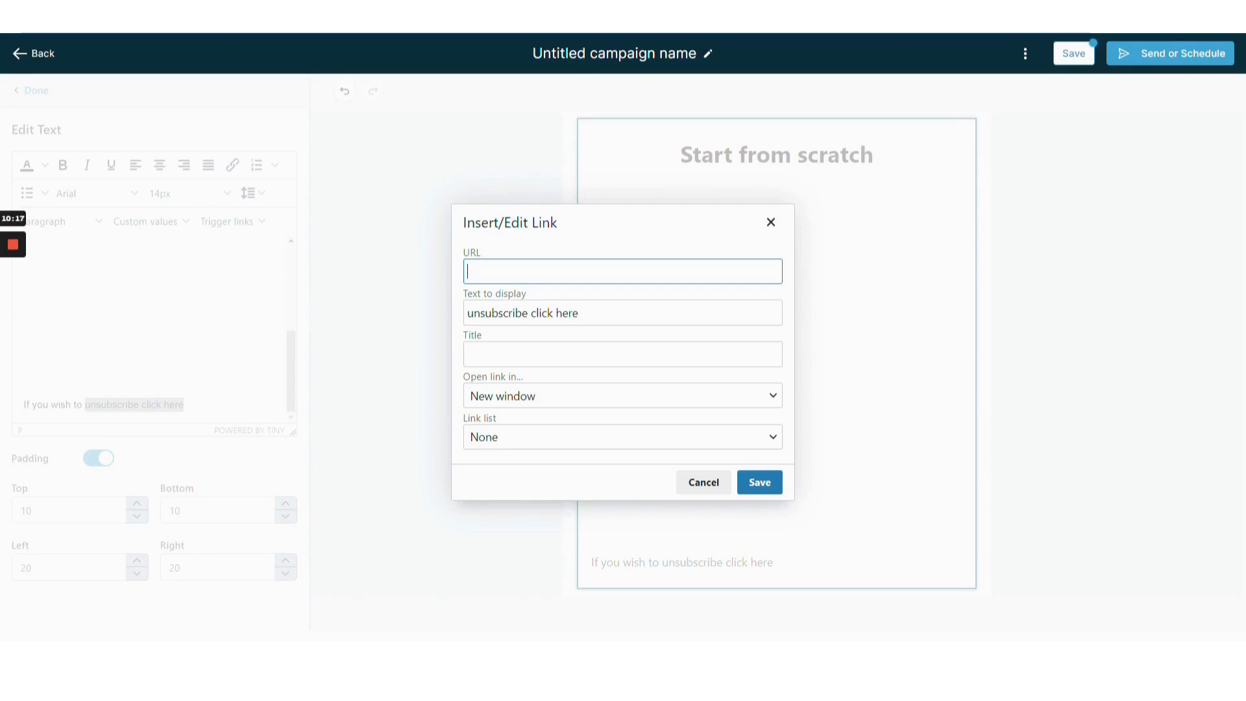
text(https://app.gohighlevel.com/v2/preview/R9vHdvuR55nSdoCPRSuz)
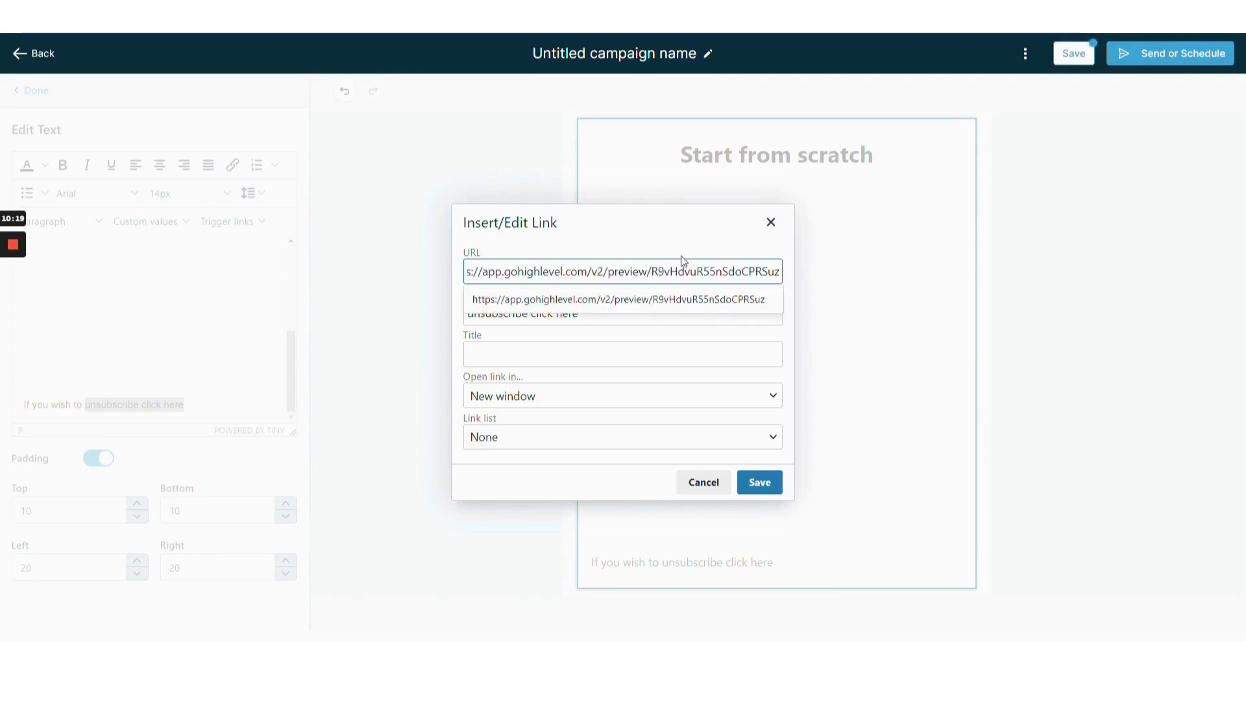
drag(778, 271, 458, 275)
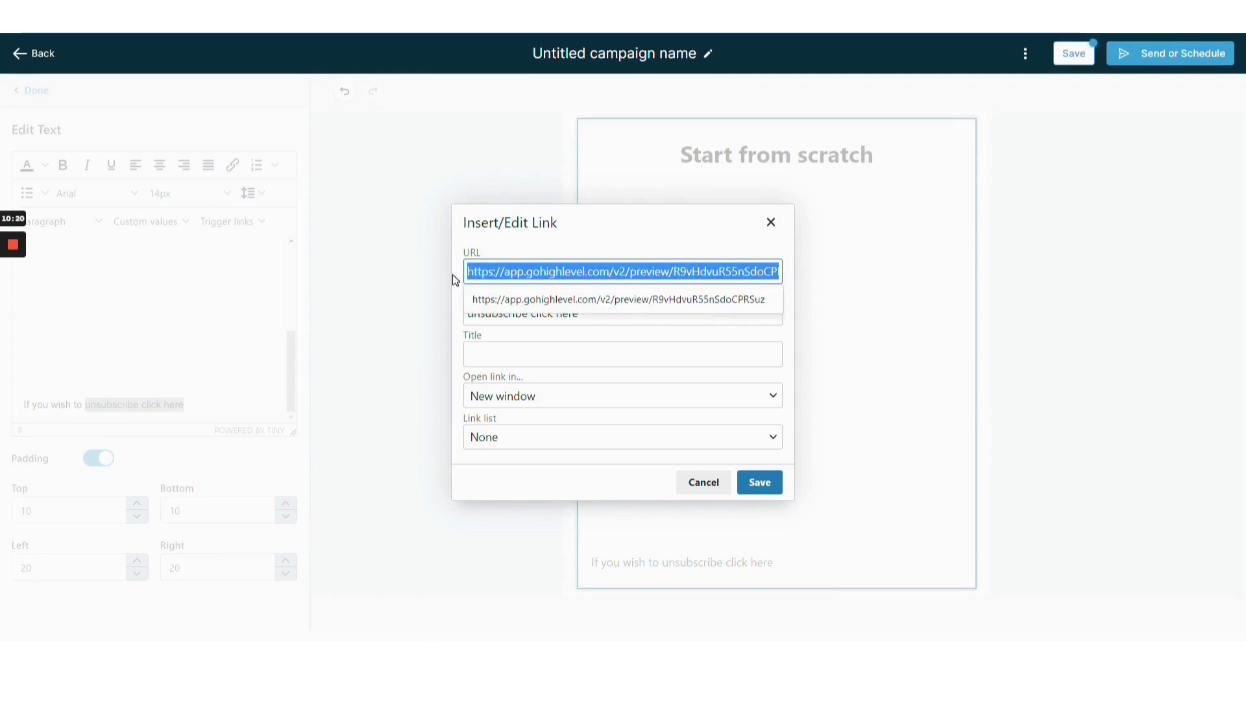
key(BackSpace)
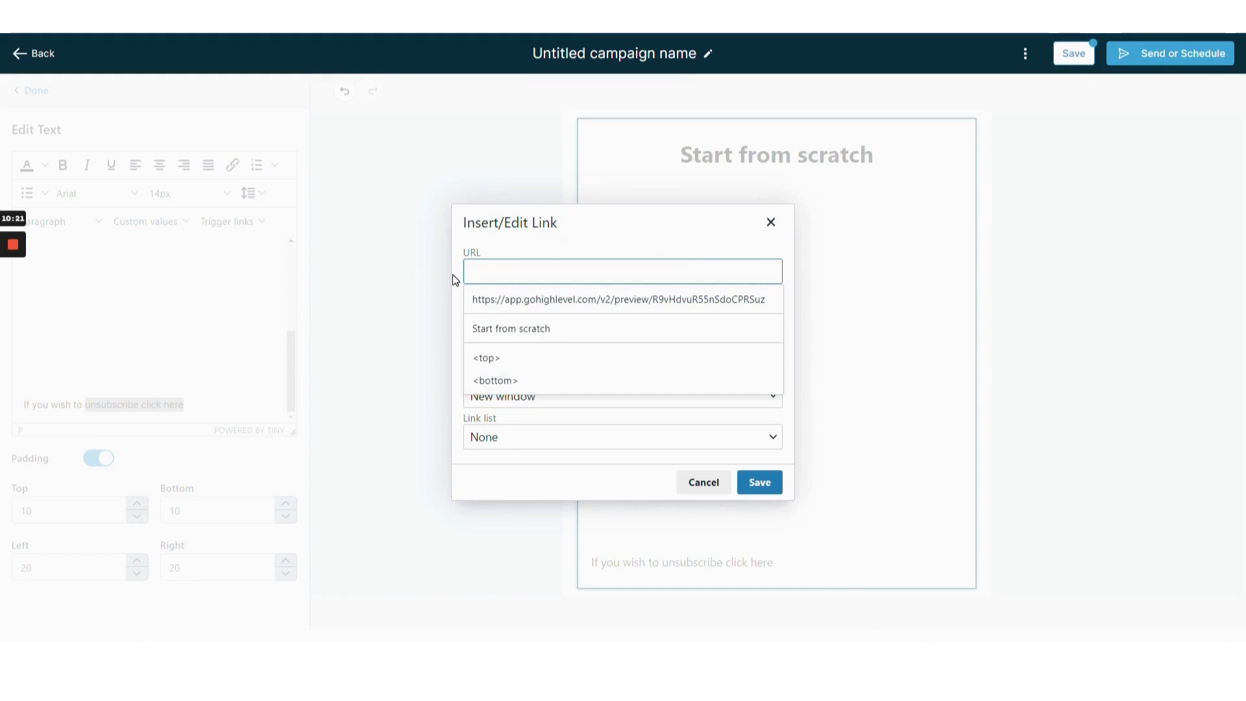
click(771, 223)
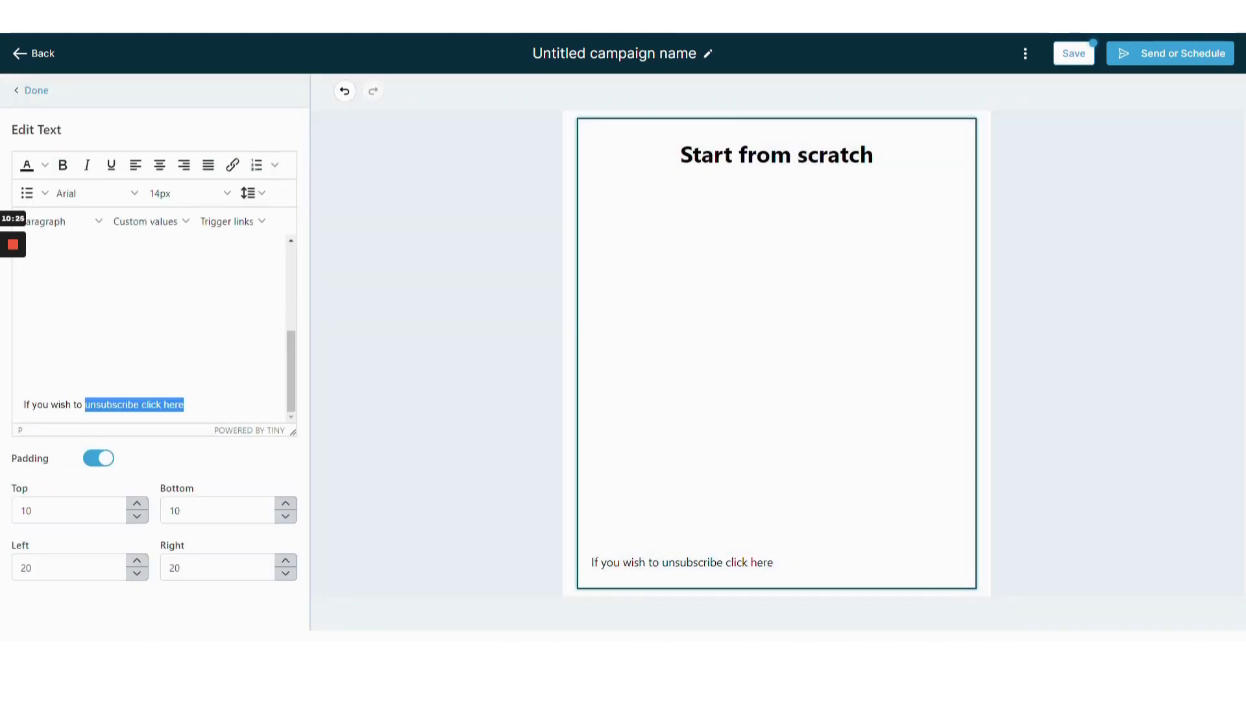
Replace the selected words with the "Unsubscribe Page" trigger link and reopen the text block for editing.
click(261, 222)
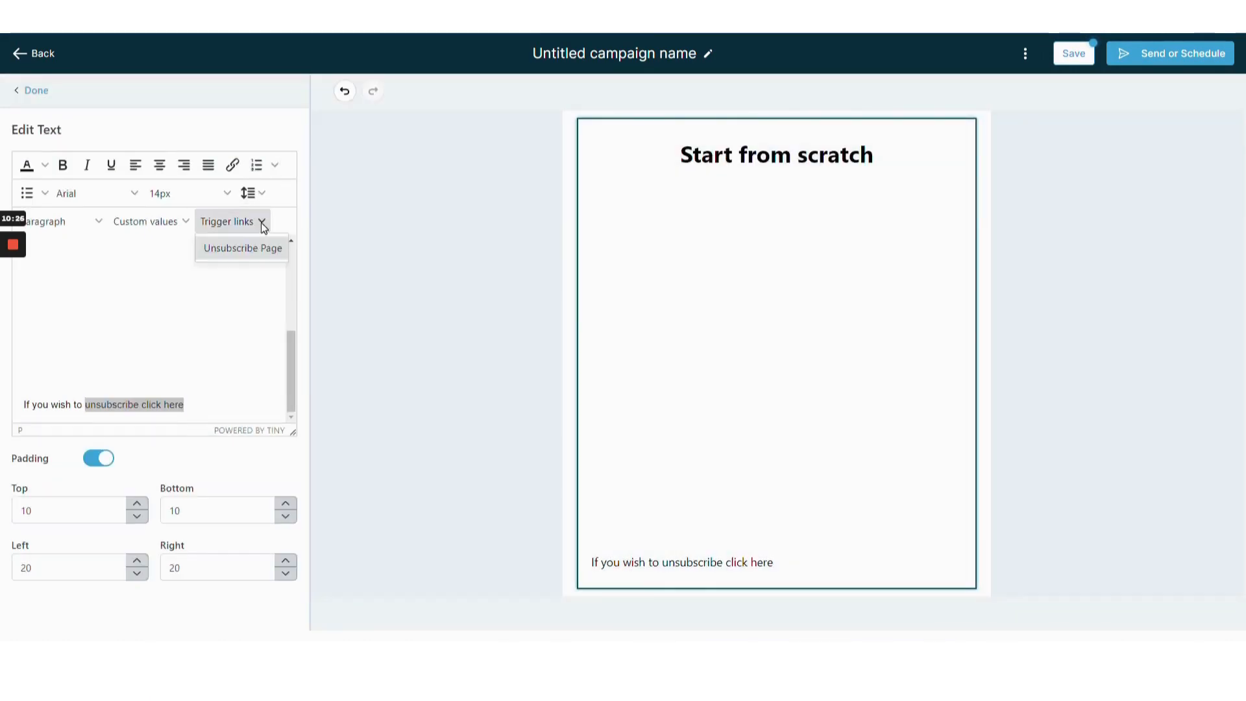
click(240, 247)
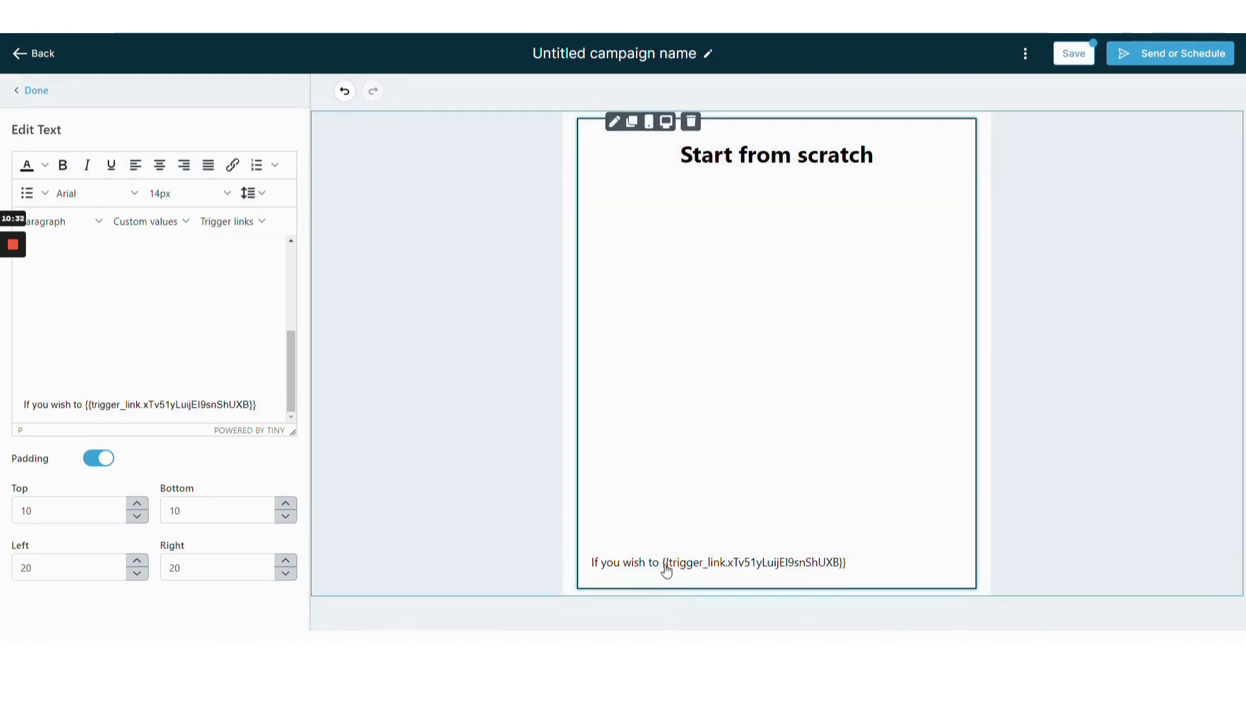
click(661, 570)
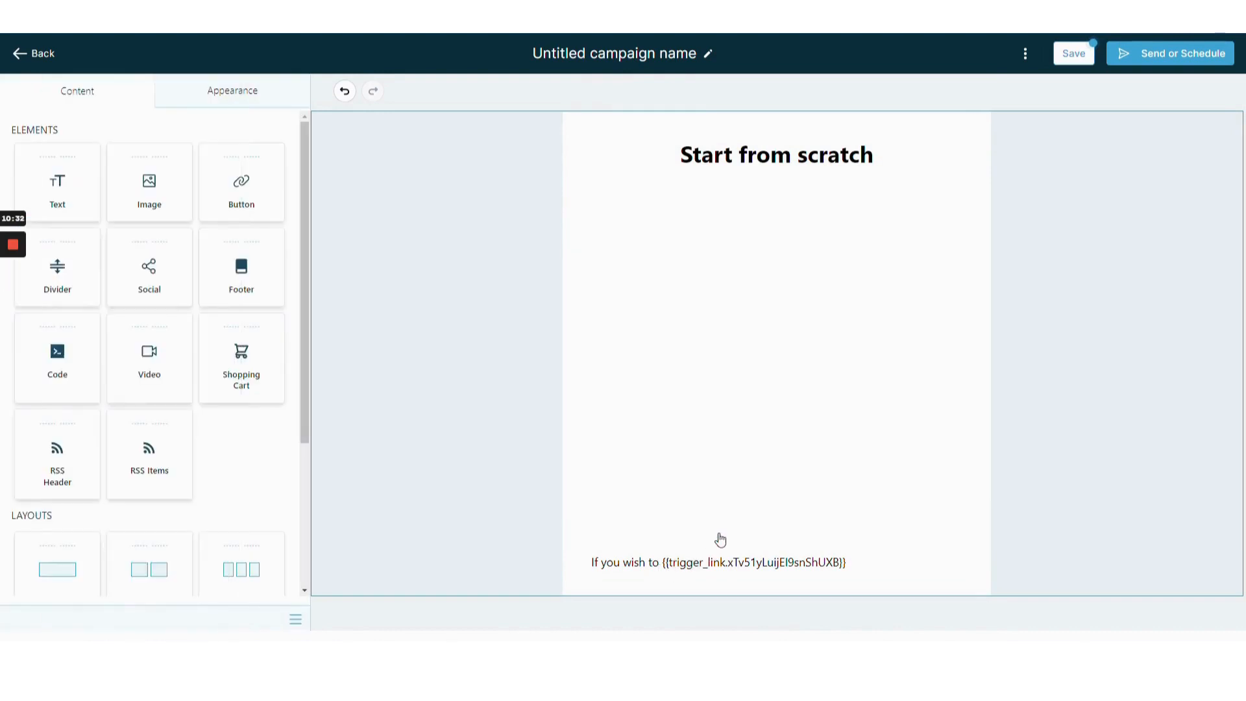
click(800, 571)
click(810, 562)
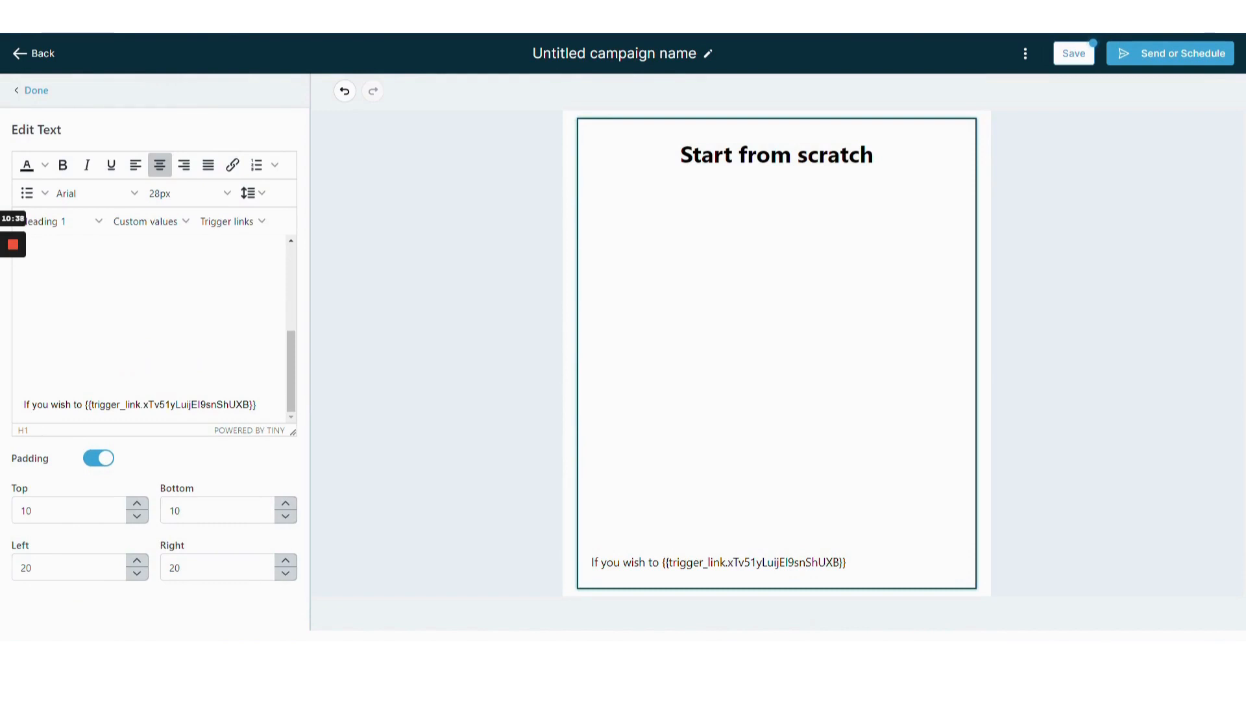
Add a period right after the trigger link token at the end of the sentence.
drag(256, 404, 89, 404)
click(239, 222)
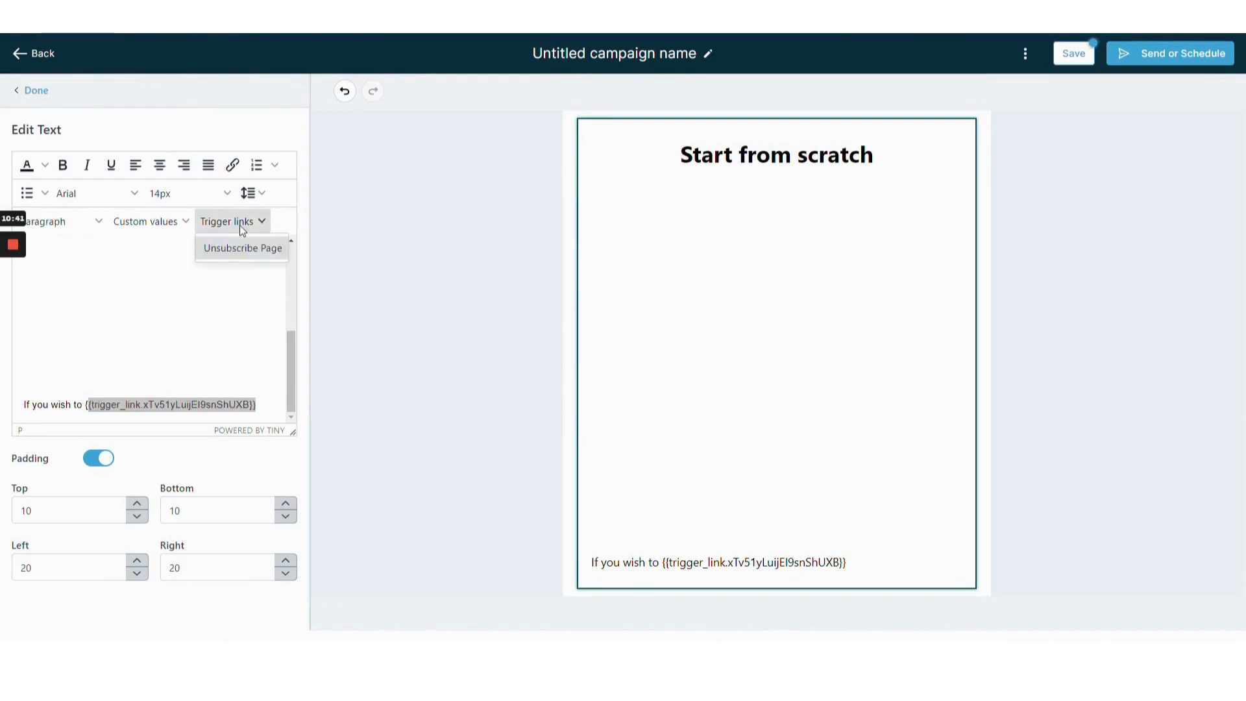
click(24, 356)
drag(256, 405, 85, 404)
key(ctrl+c)
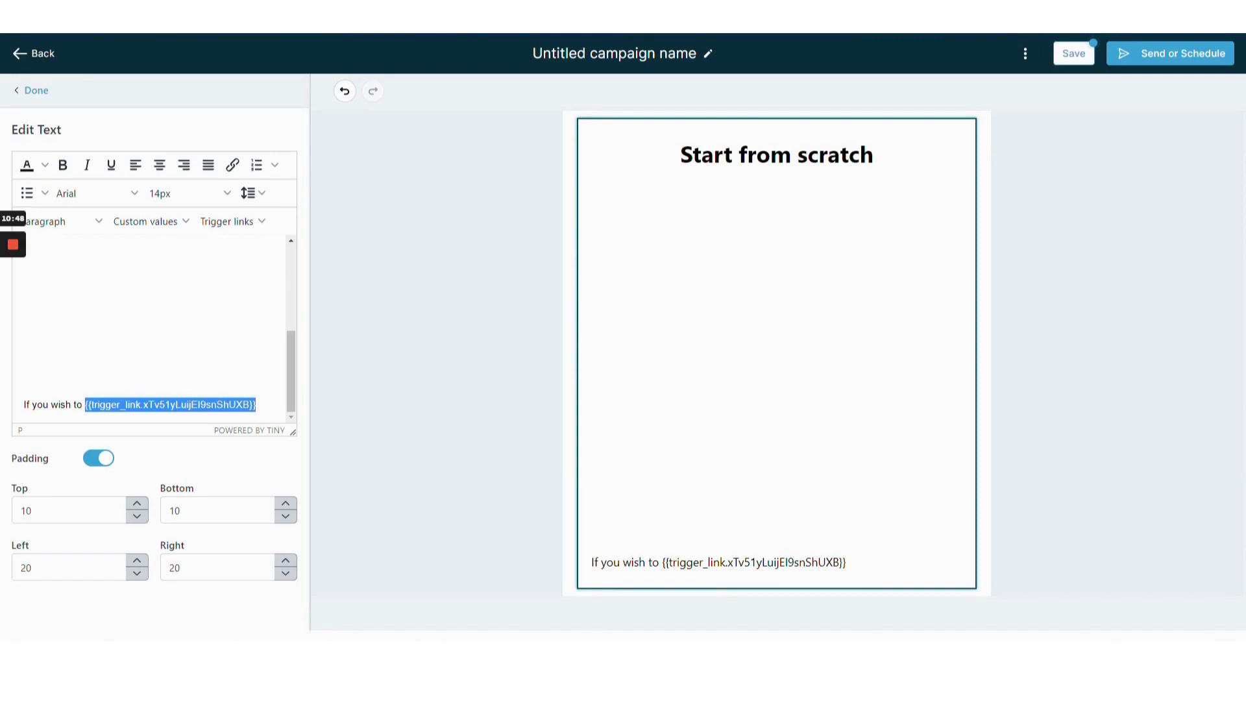
key(Right)
text(.)
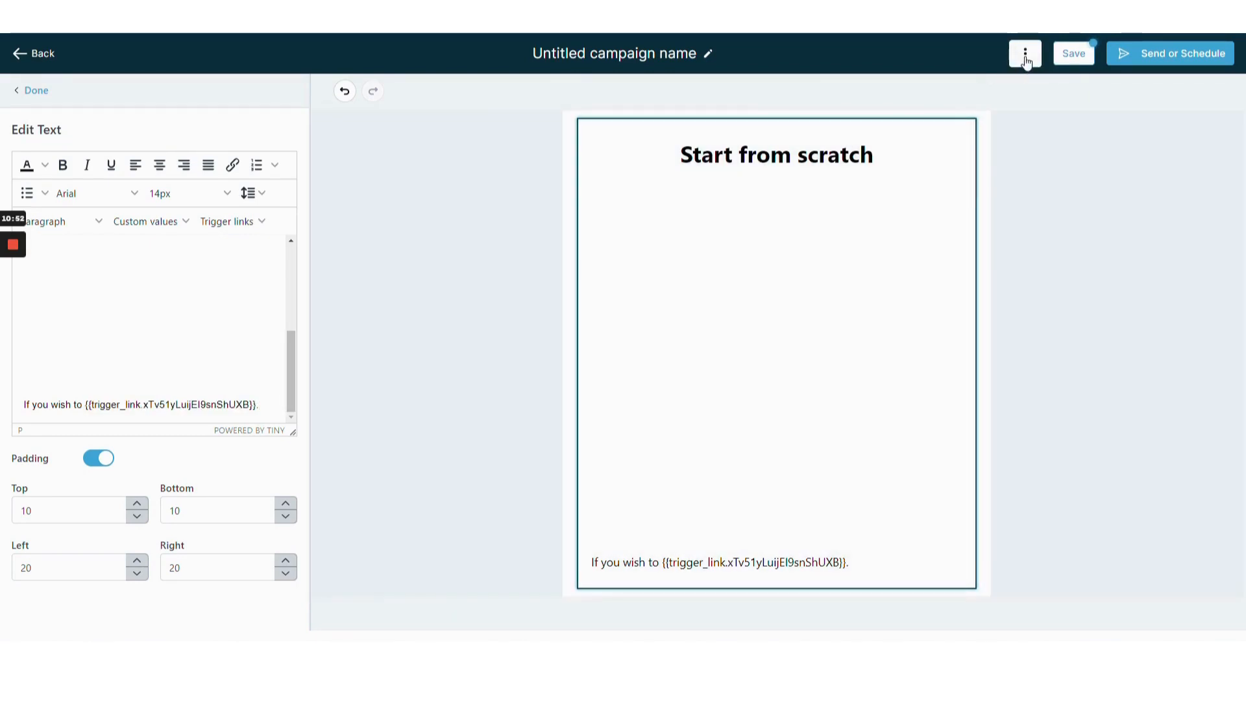
Select the trigger link token in the sentence and delete it.
click(1025, 57)
click(932, 98)
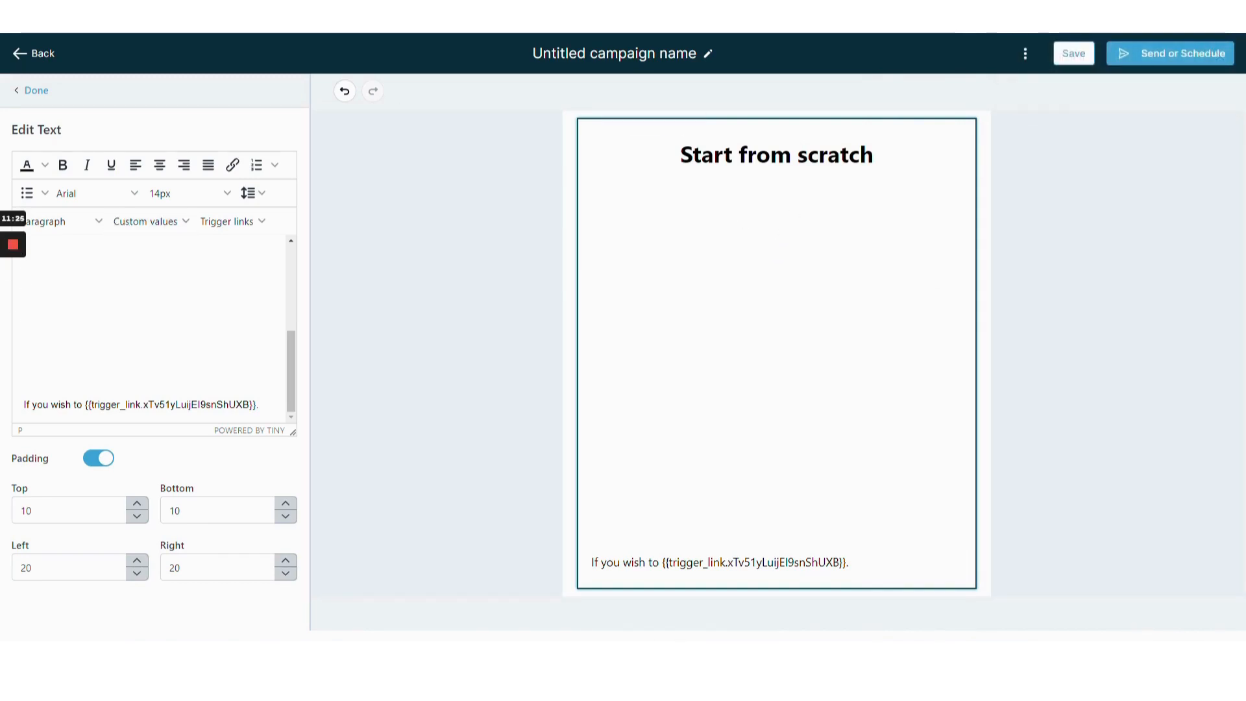
mouse_move(14, 285)
drag(257, 404, 85, 404)
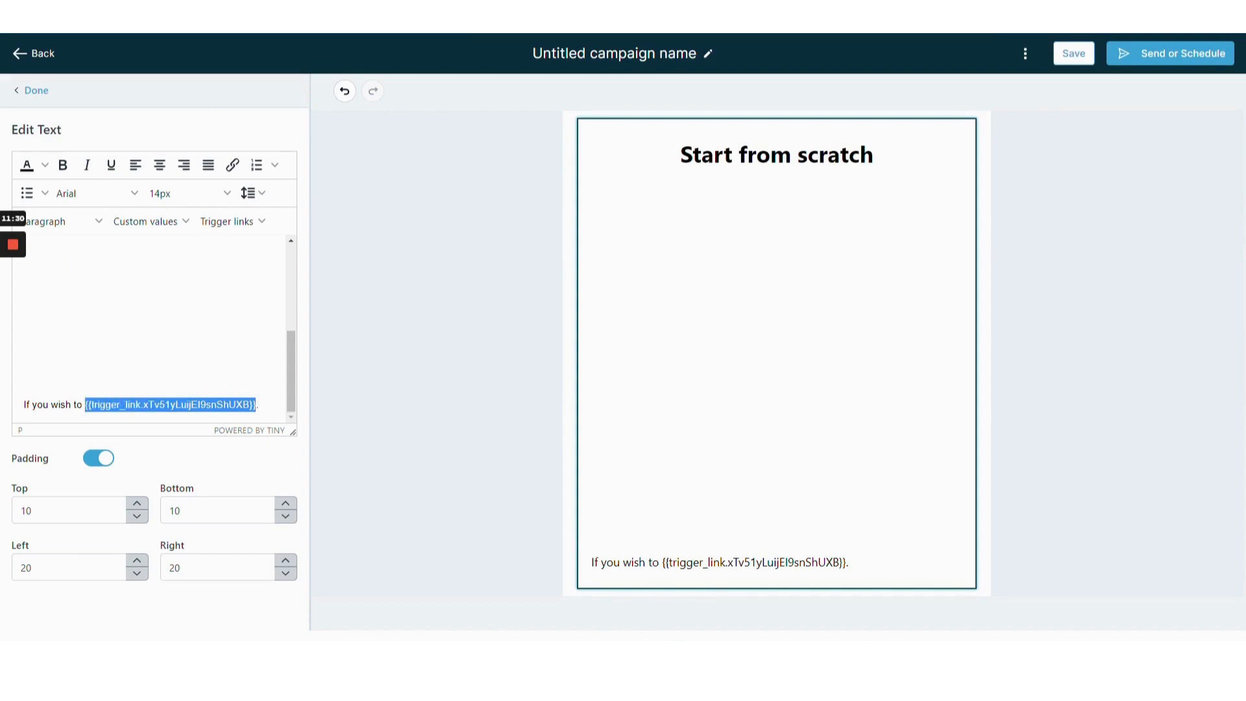
key(BackSpace)
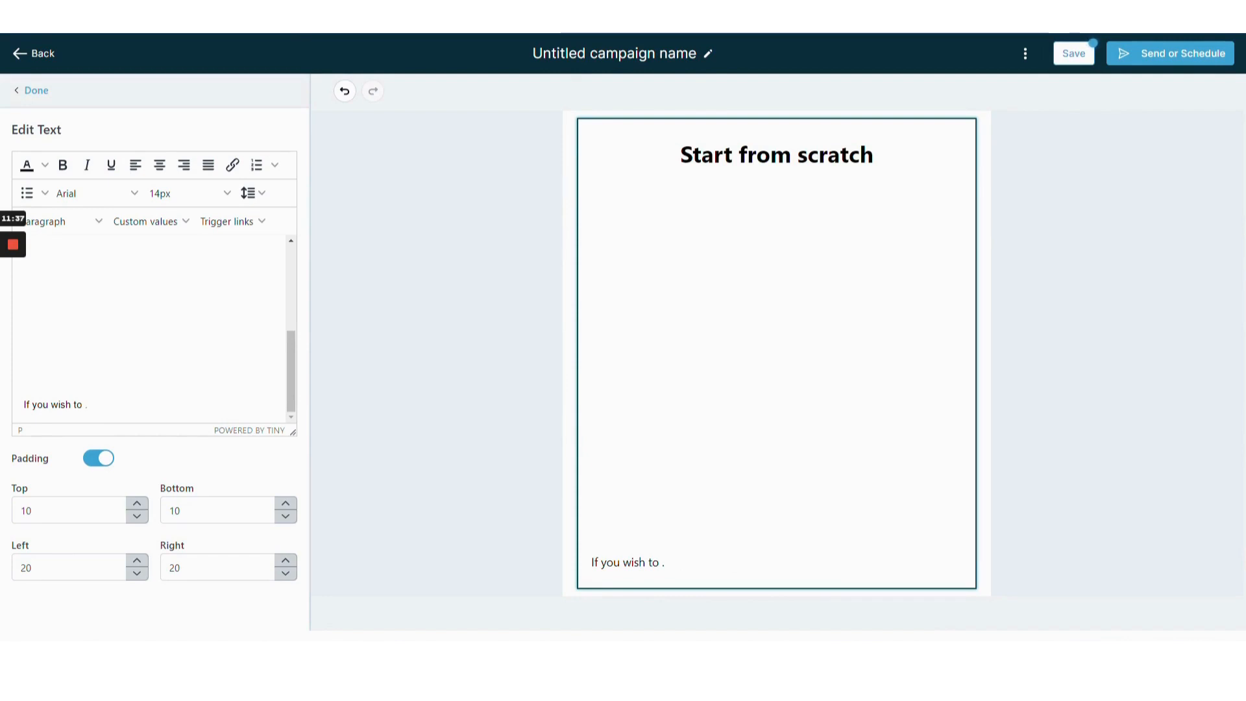
Write "unsubscribe click here" back into the sentence before the period.
text(unsub)
text(scri)
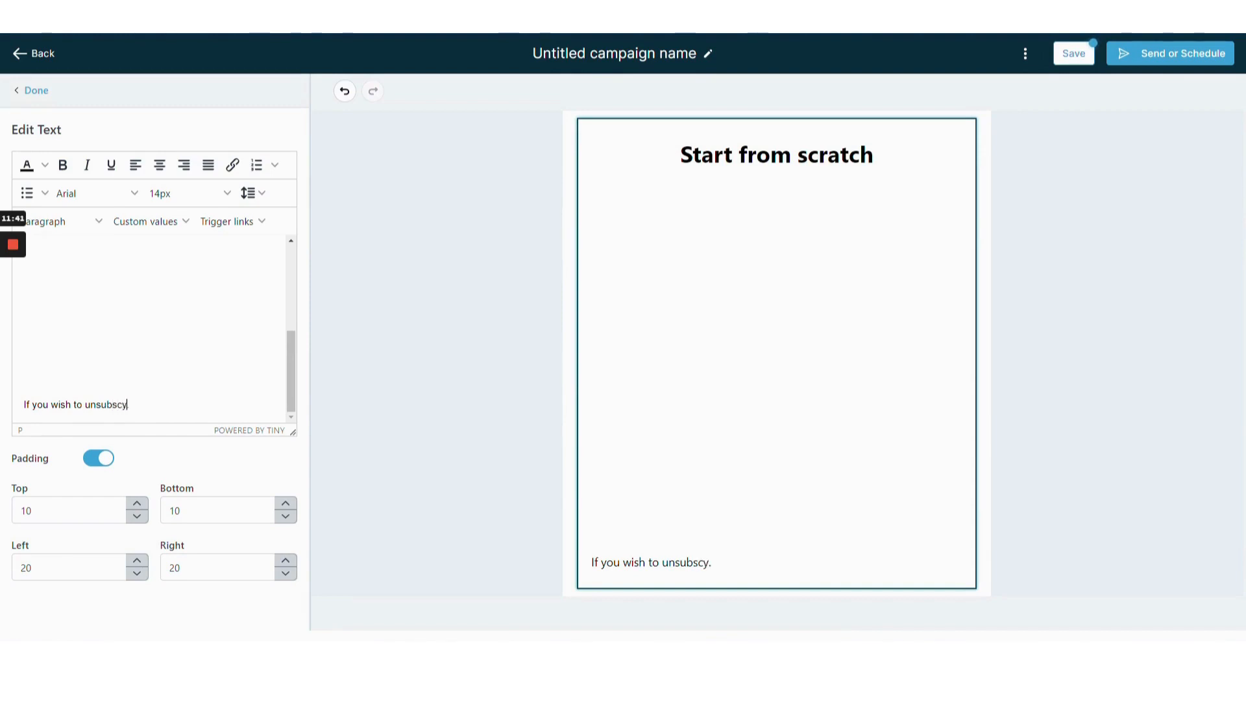
text(be click here)
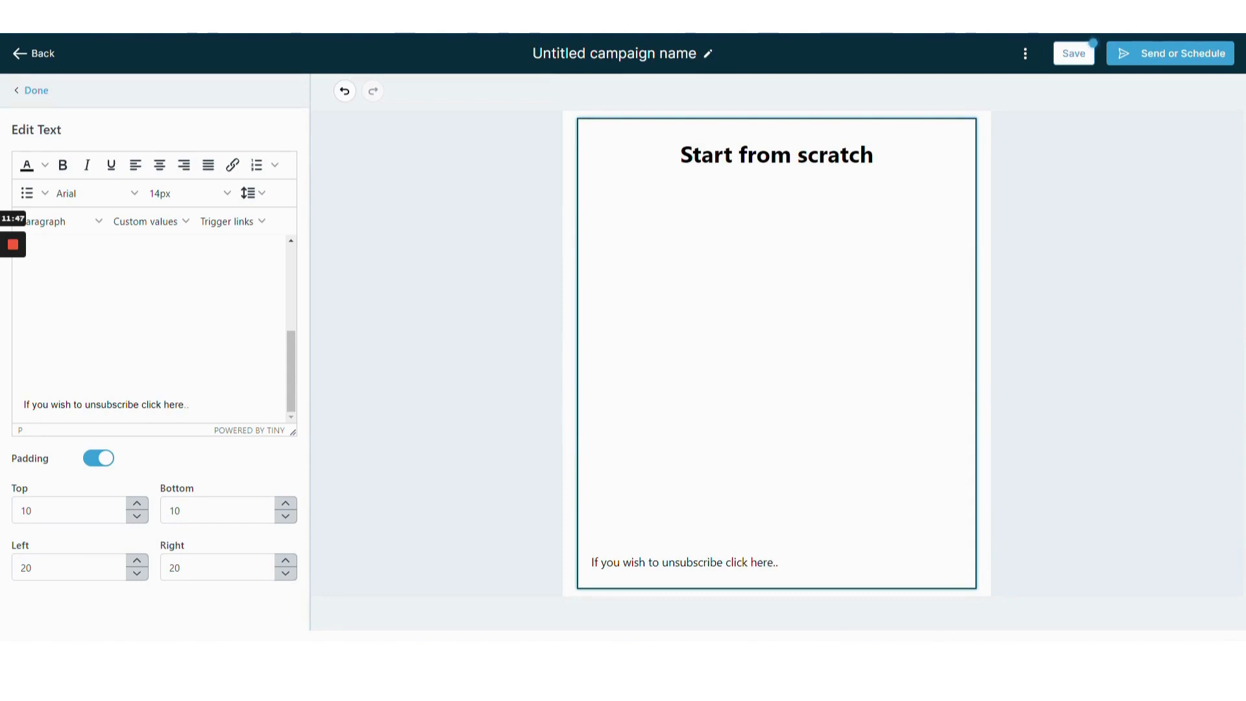
Link "unsubscribe click here" to the trigger link URL, opening in a new window with link list "Unsubscribe Page".
drag(141, 405, 179, 404)
drag(85, 404, 185, 419)
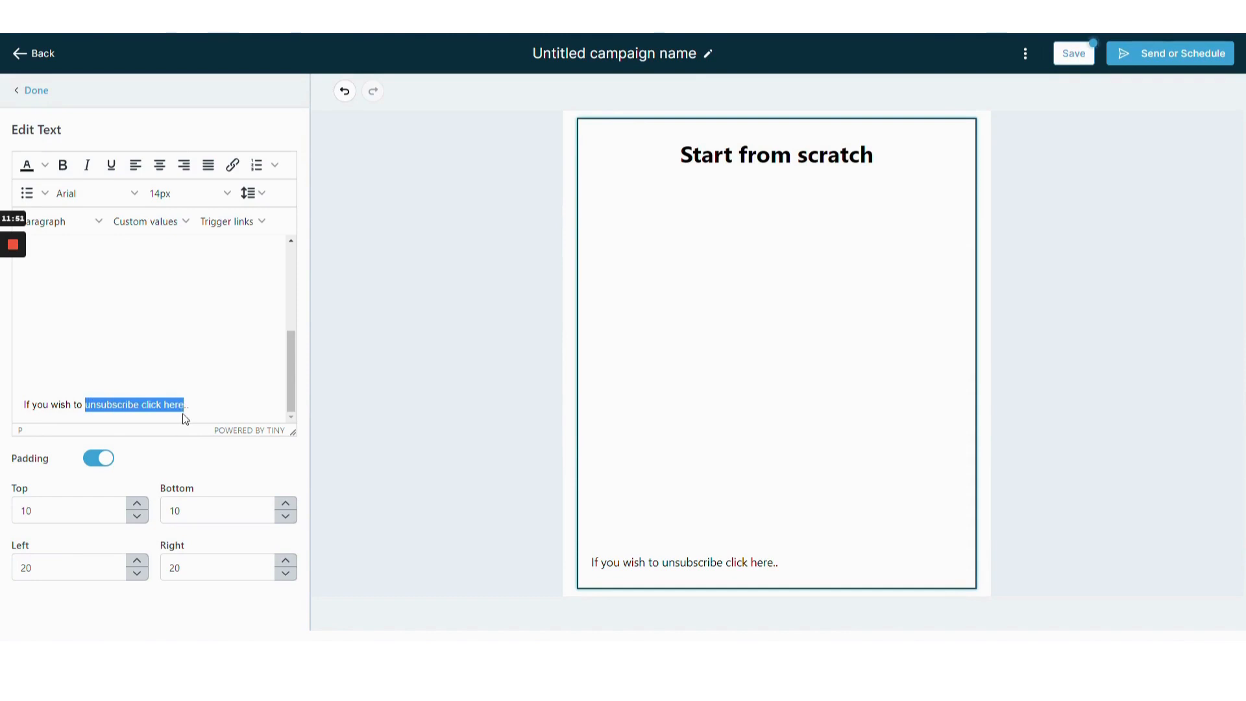
click(232, 164)
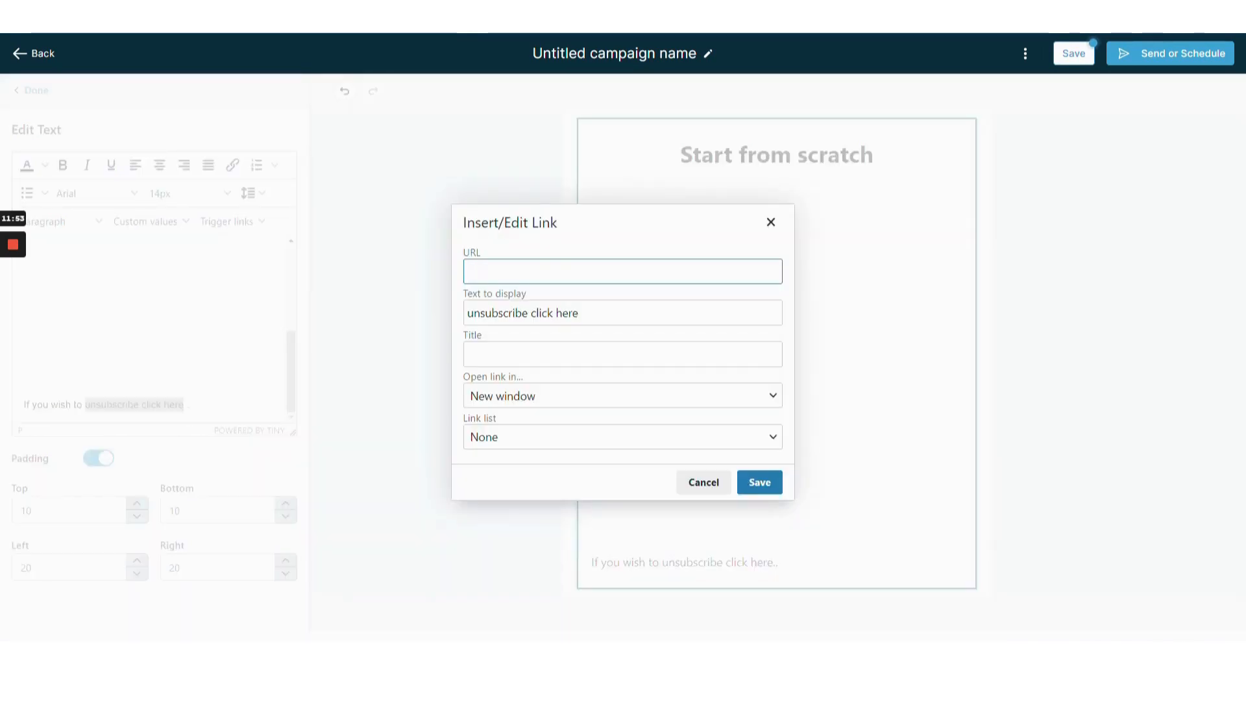
key(ctrl+v)
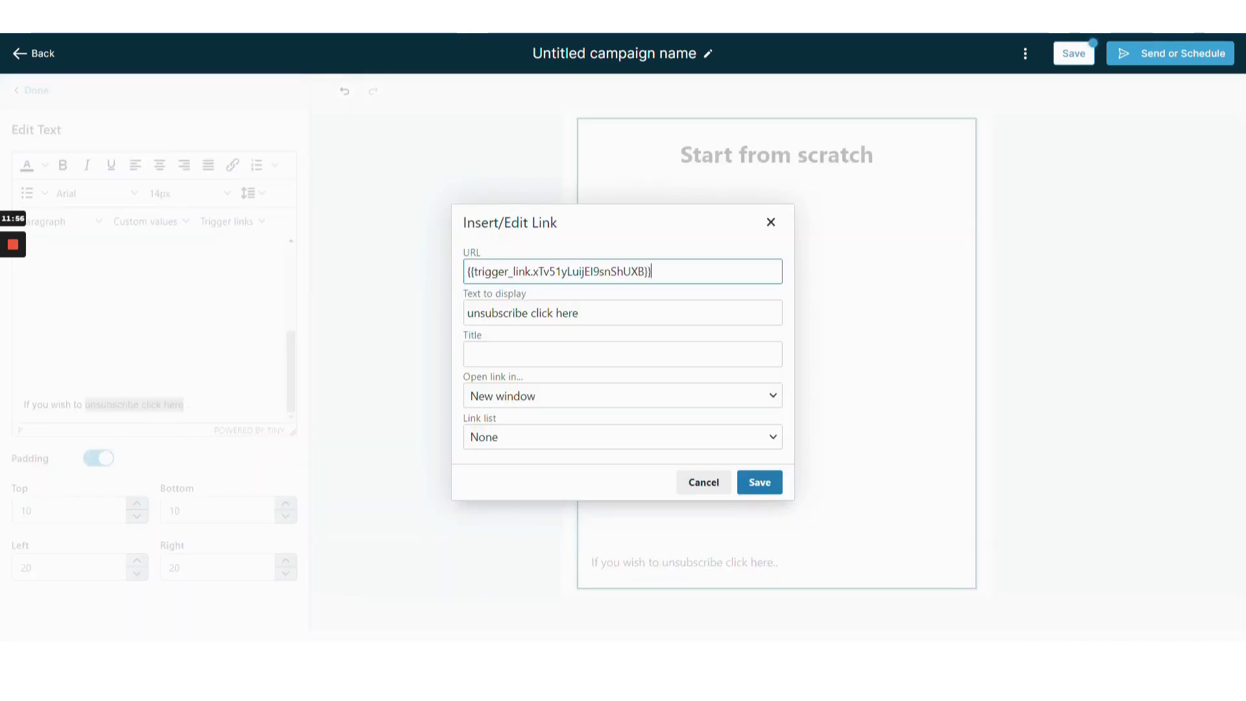
click(547, 394)
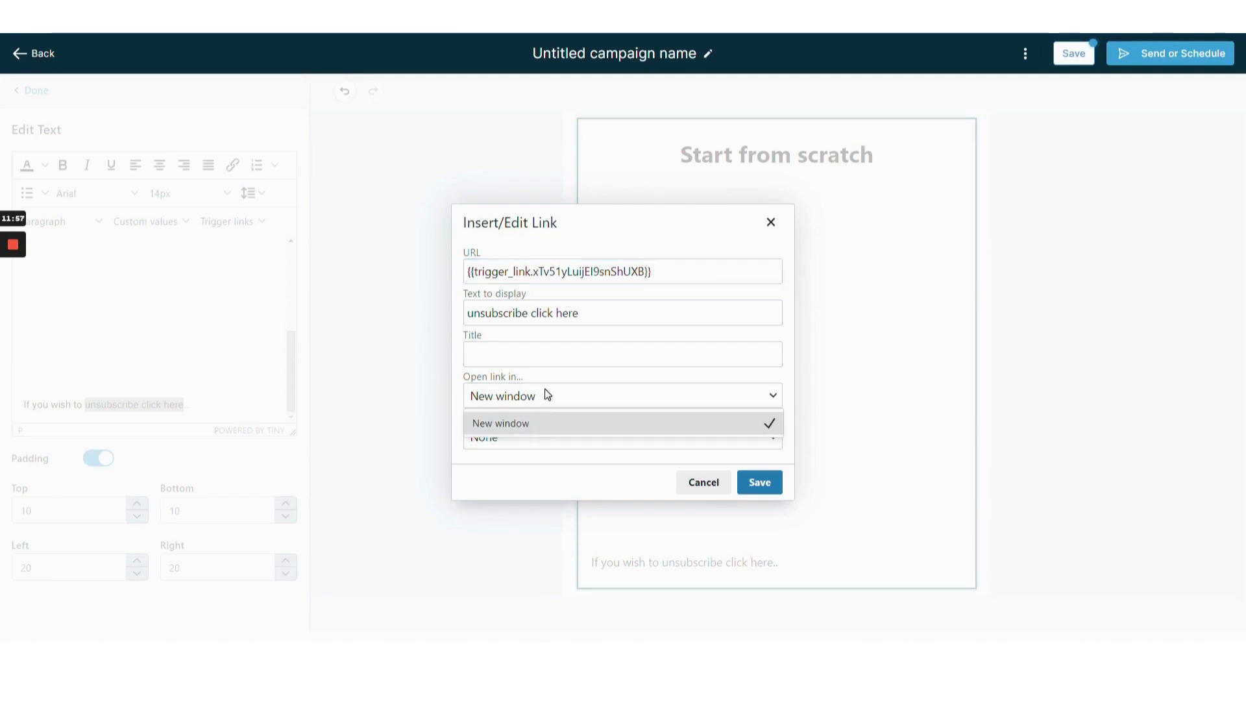
click(542, 424)
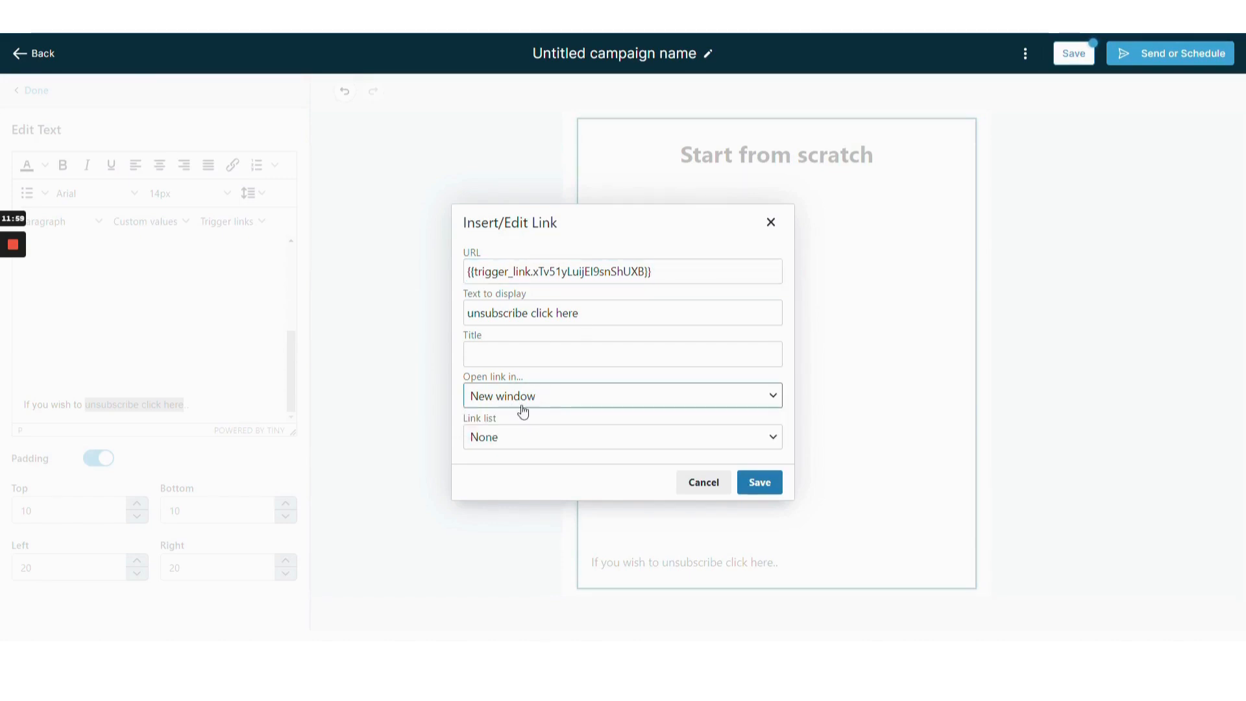
click(750, 441)
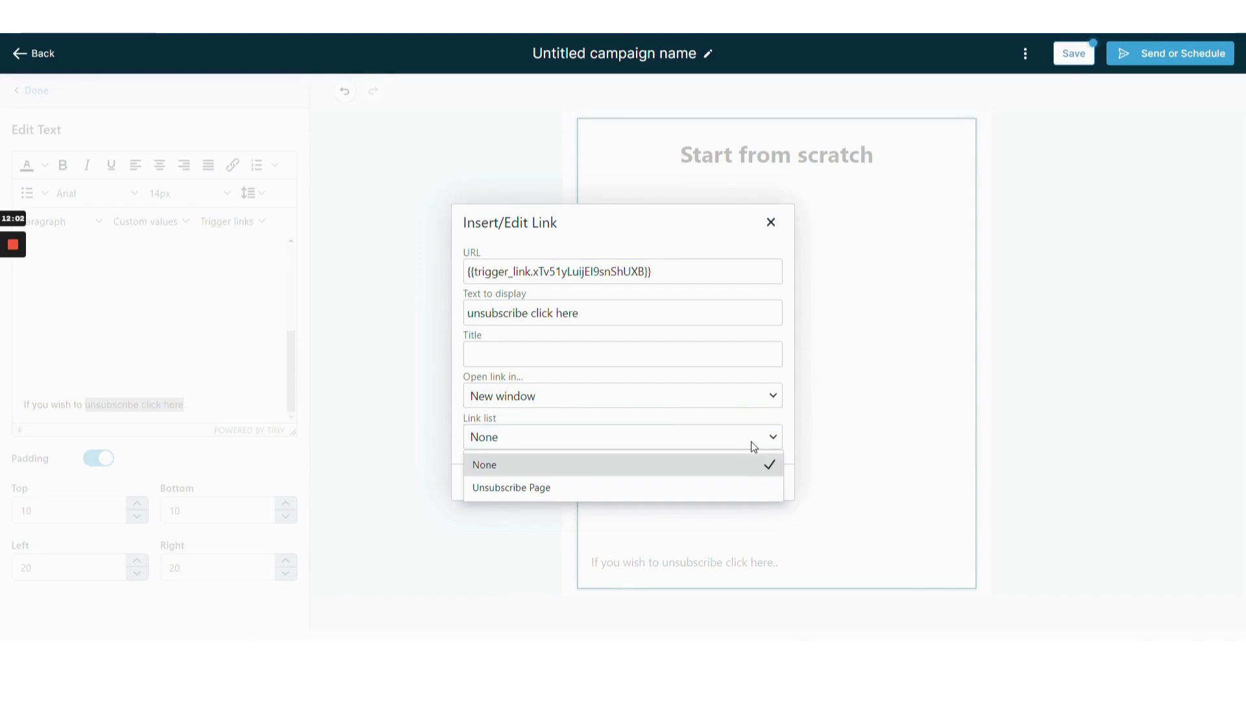
click(741, 487)
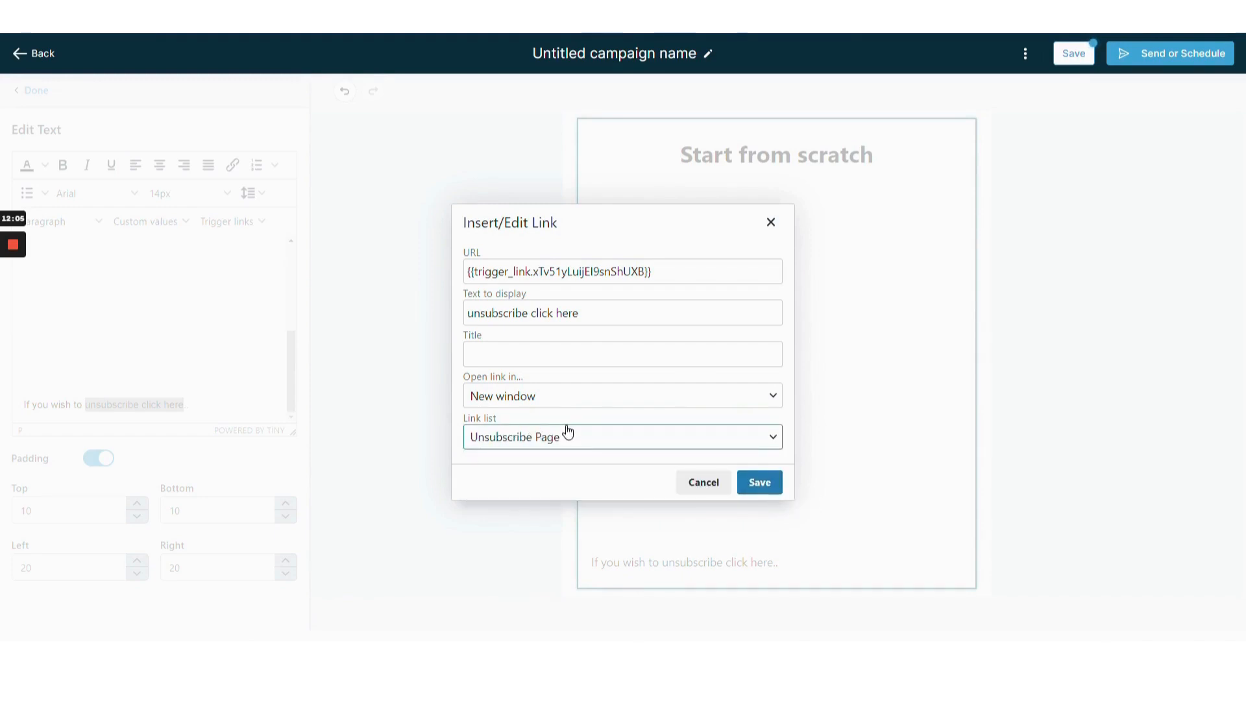
click(760, 484)
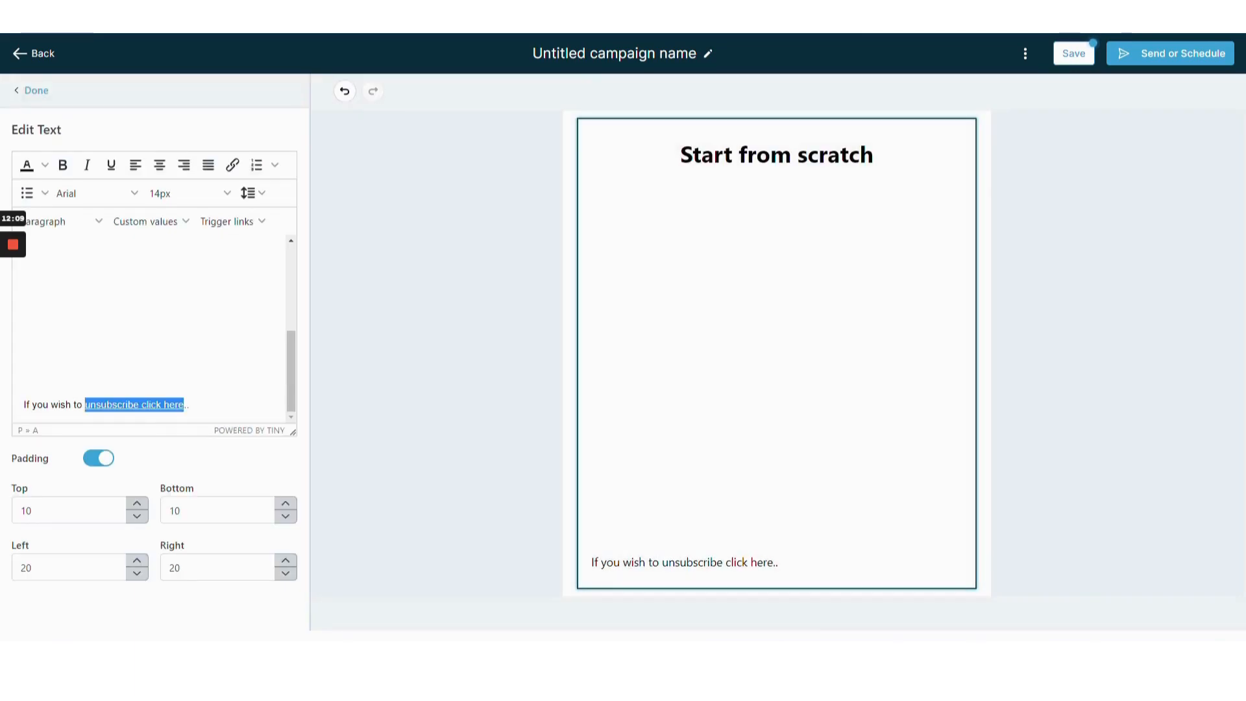
click(130, 308)
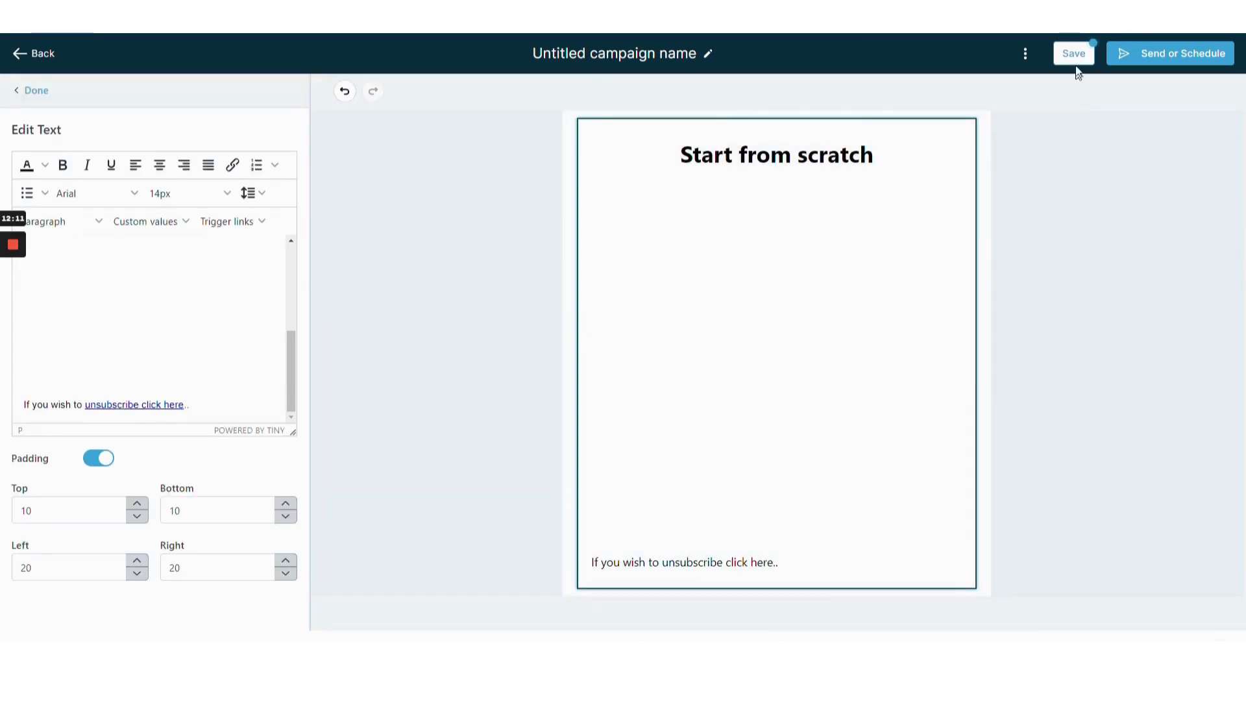
Save the campaign and send a test email of it.
click(1074, 54)
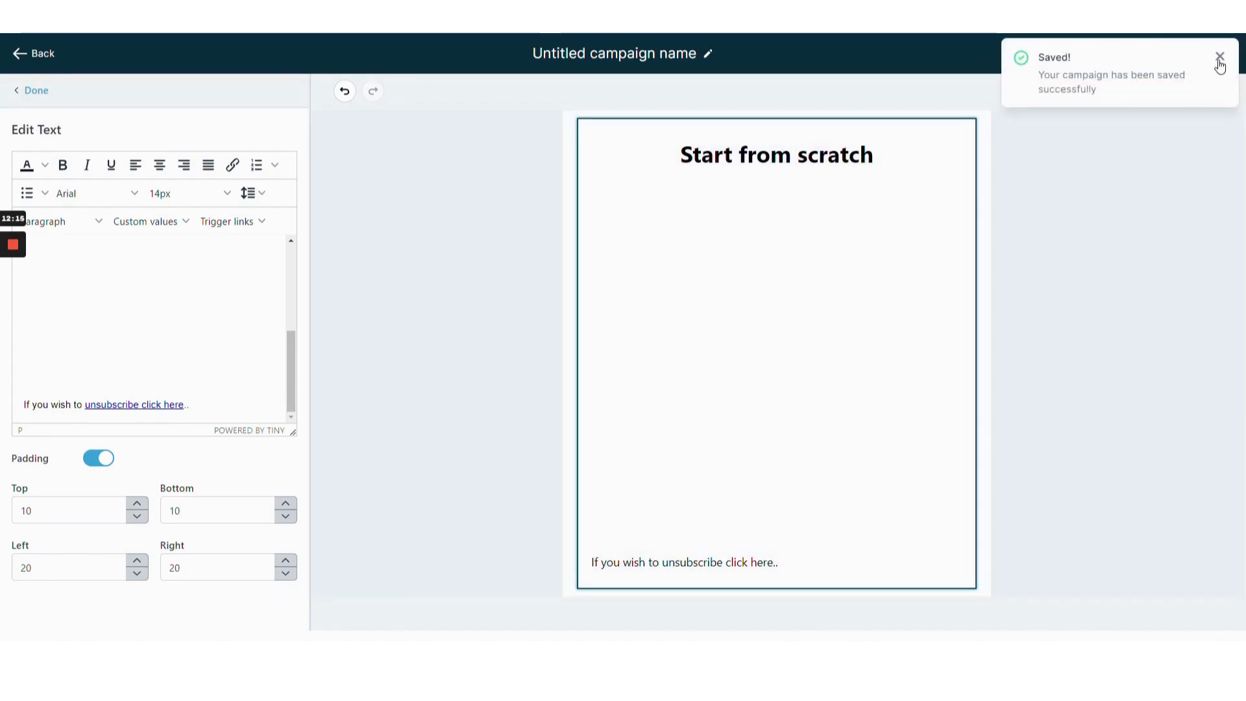
click(1219, 56)
click(1025, 55)
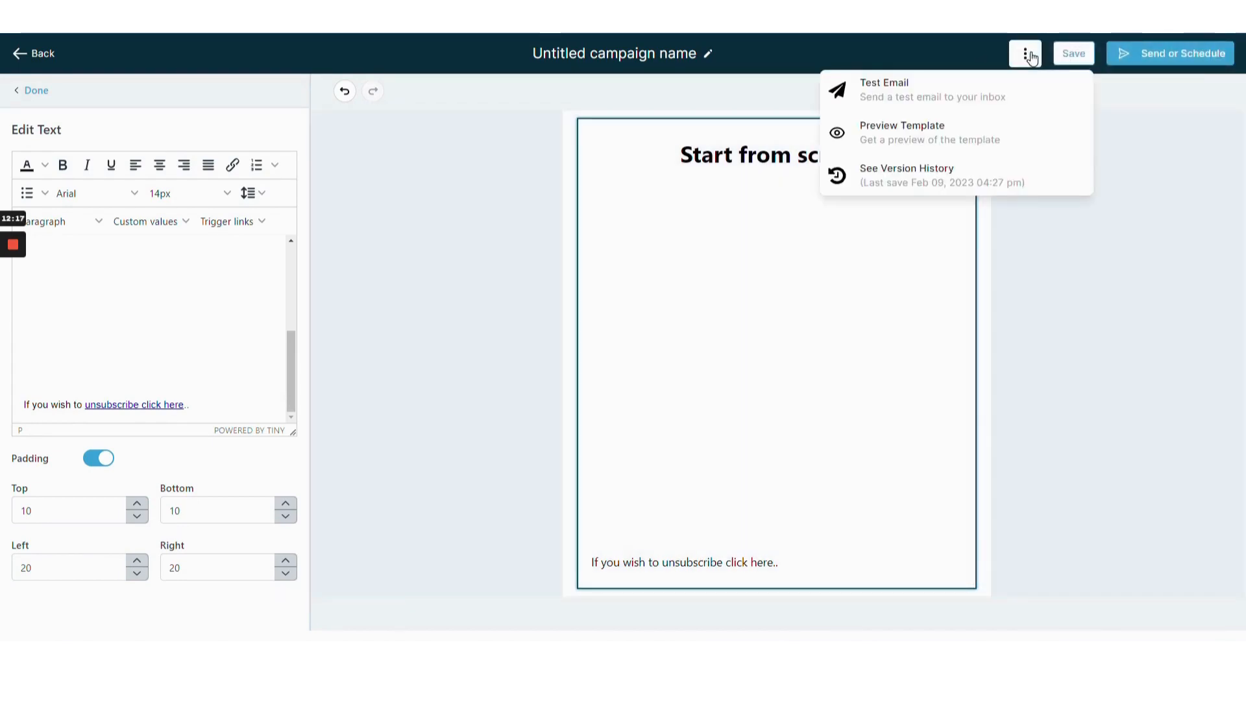
click(967, 92)
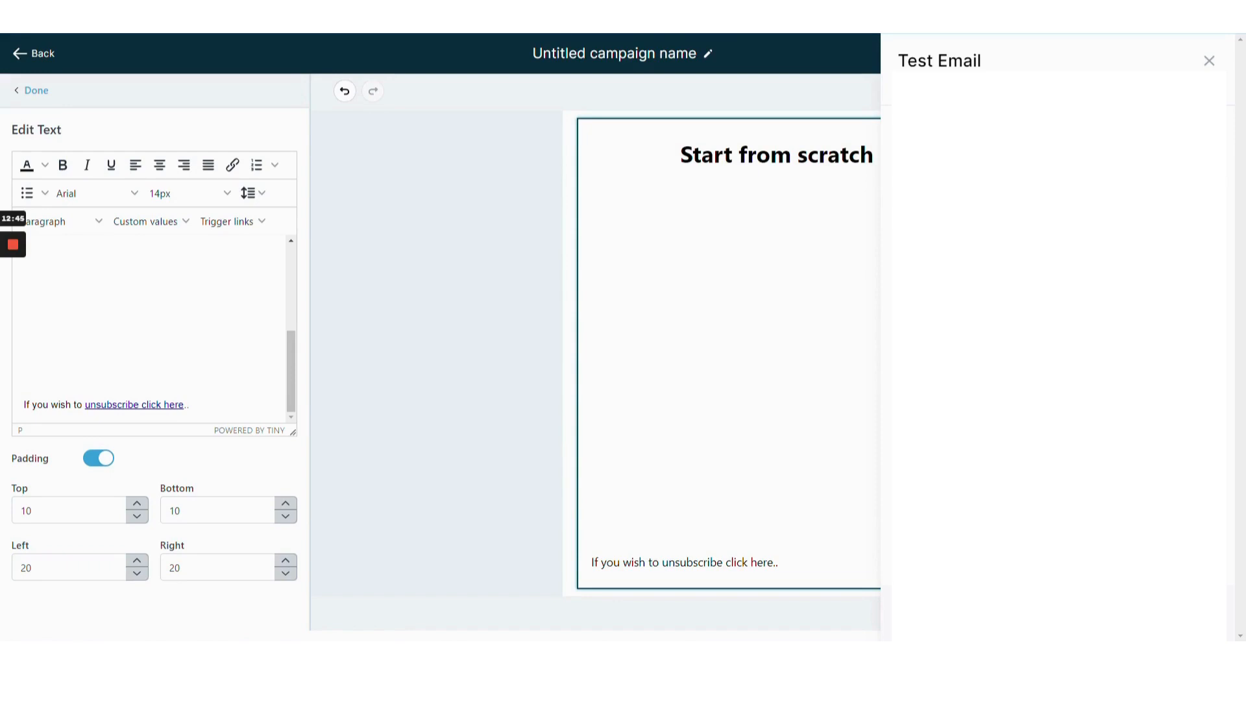
click(1209, 60)
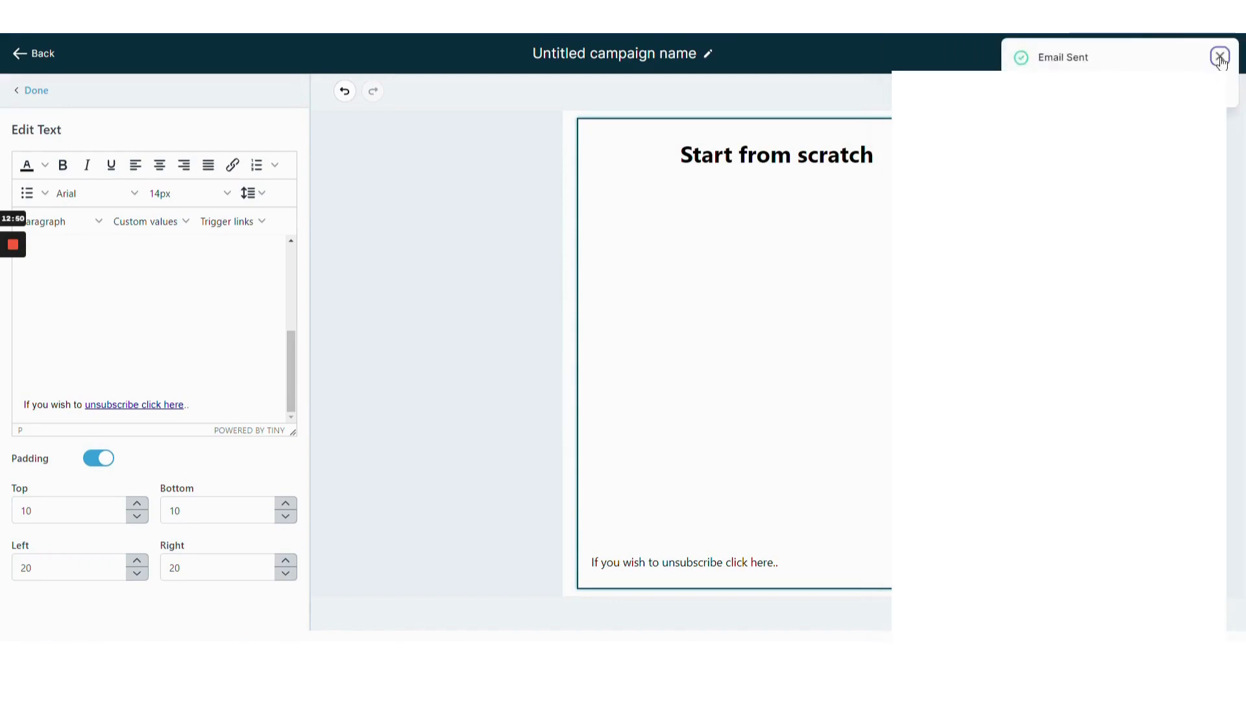
click(1219, 57)
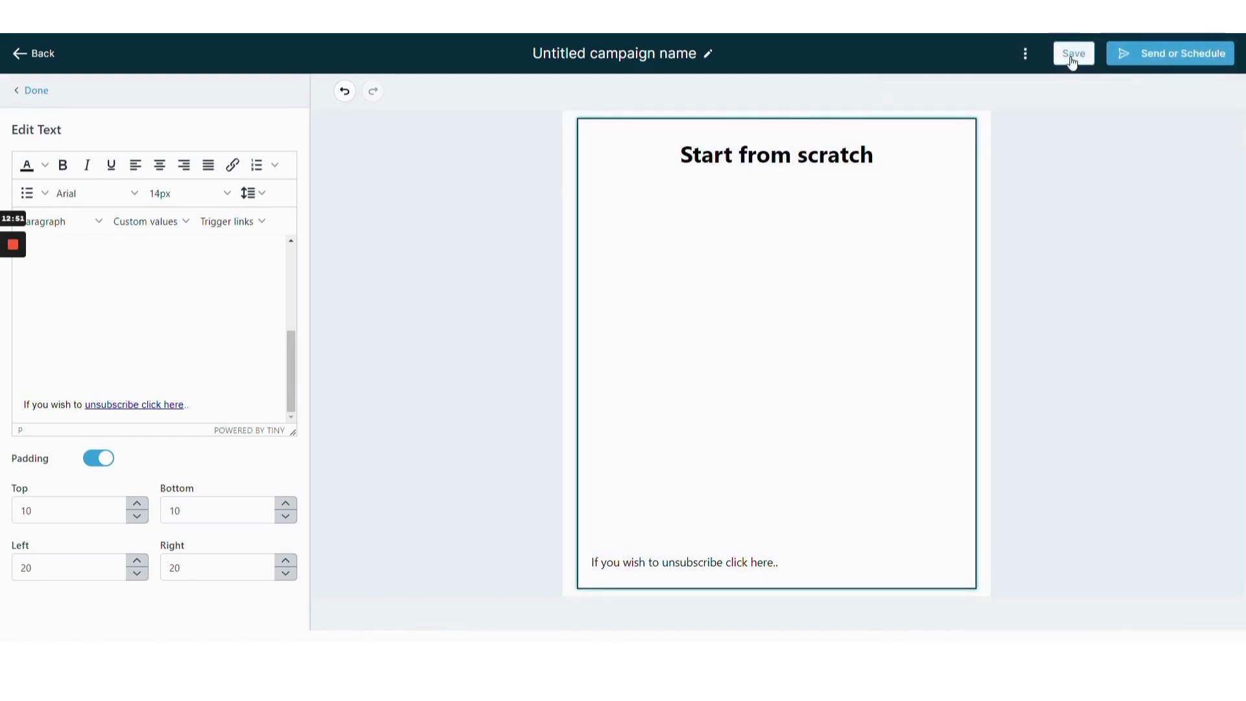
click(1073, 54)
Add another period, set the unsubscribe line's font size to 10px, and save the campaign.
click(225, 417)
text(.)
drag(192, 404, 23, 404)
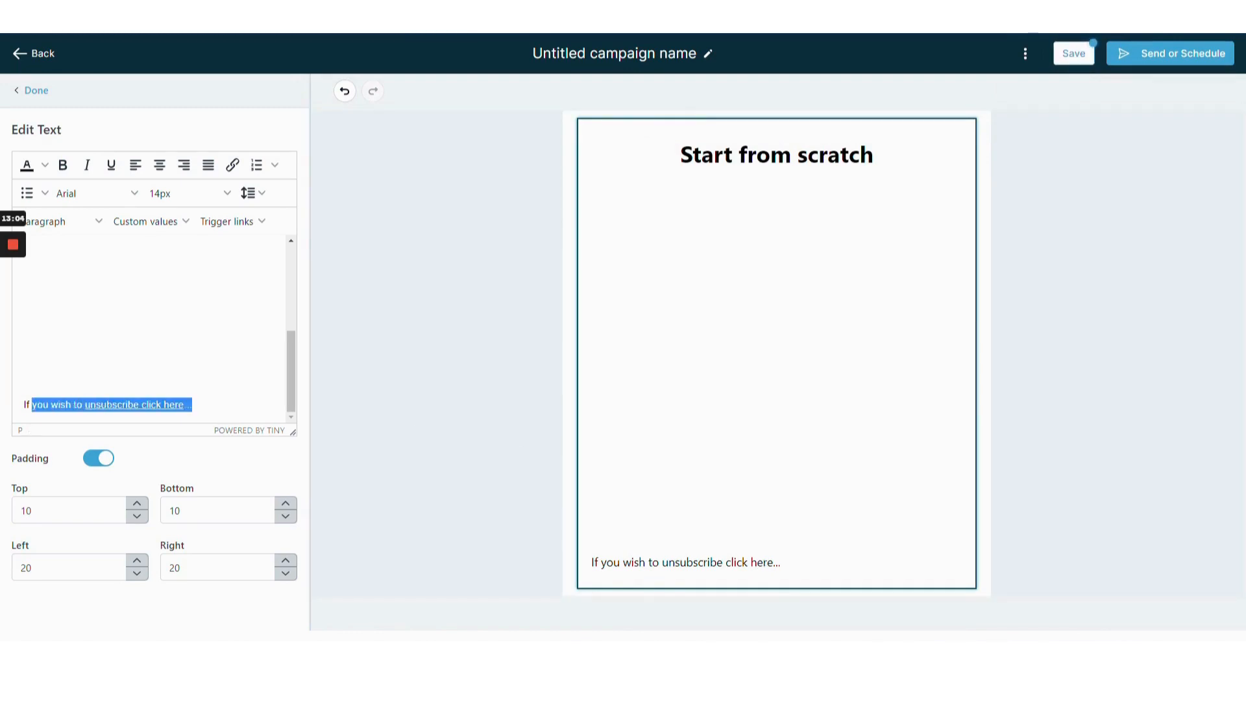
click(161, 195)
click(189, 266)
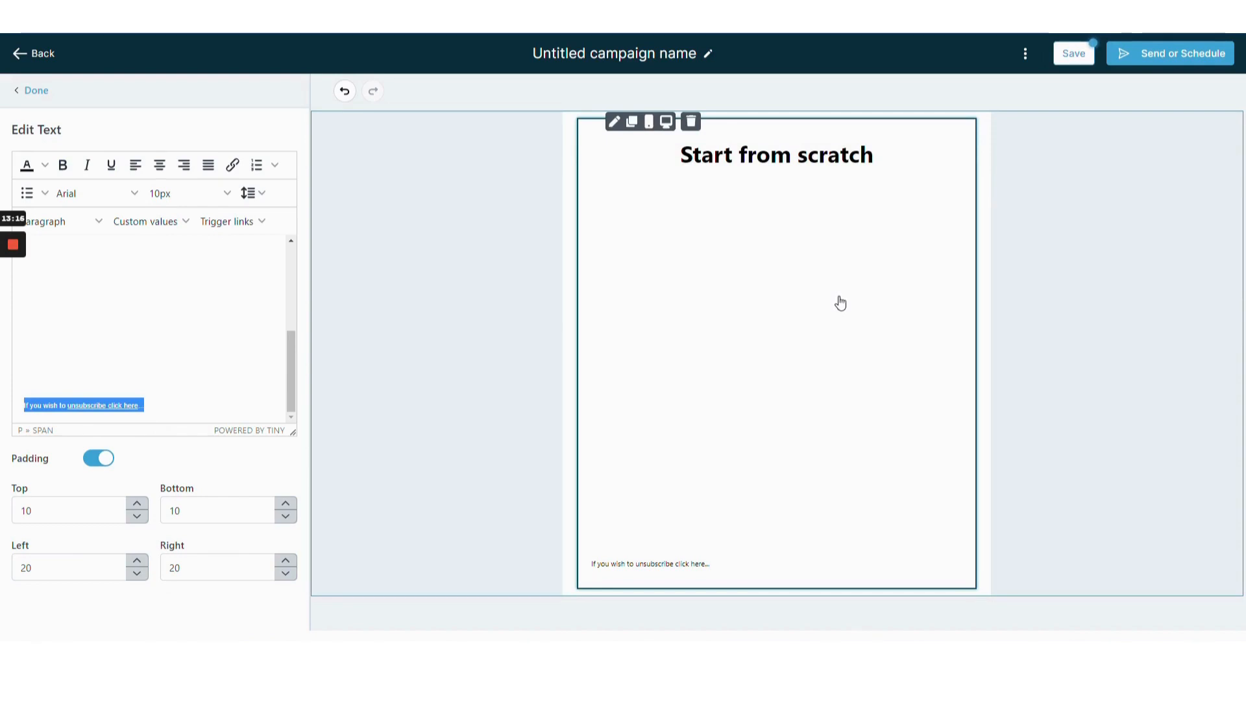
click(1073, 55)
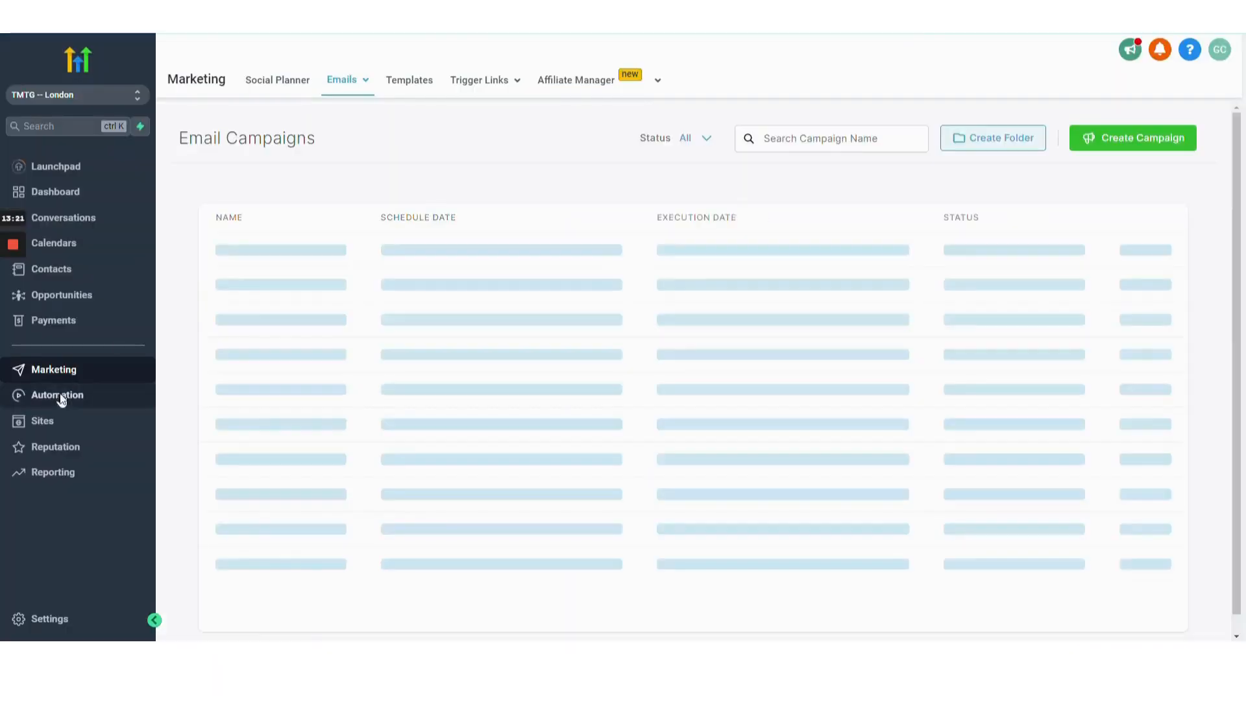
Dismiss the phone number banner in Automation and create a new workflow from scratch.
click(57, 394)
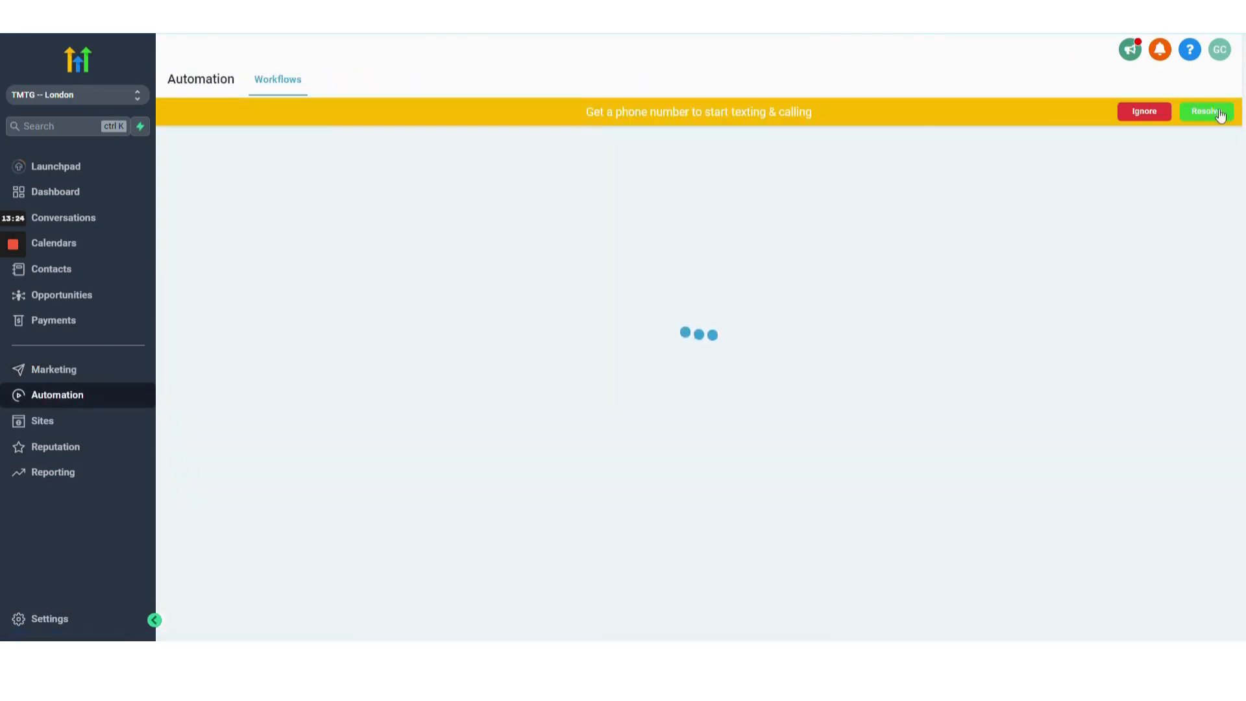
click(1145, 114)
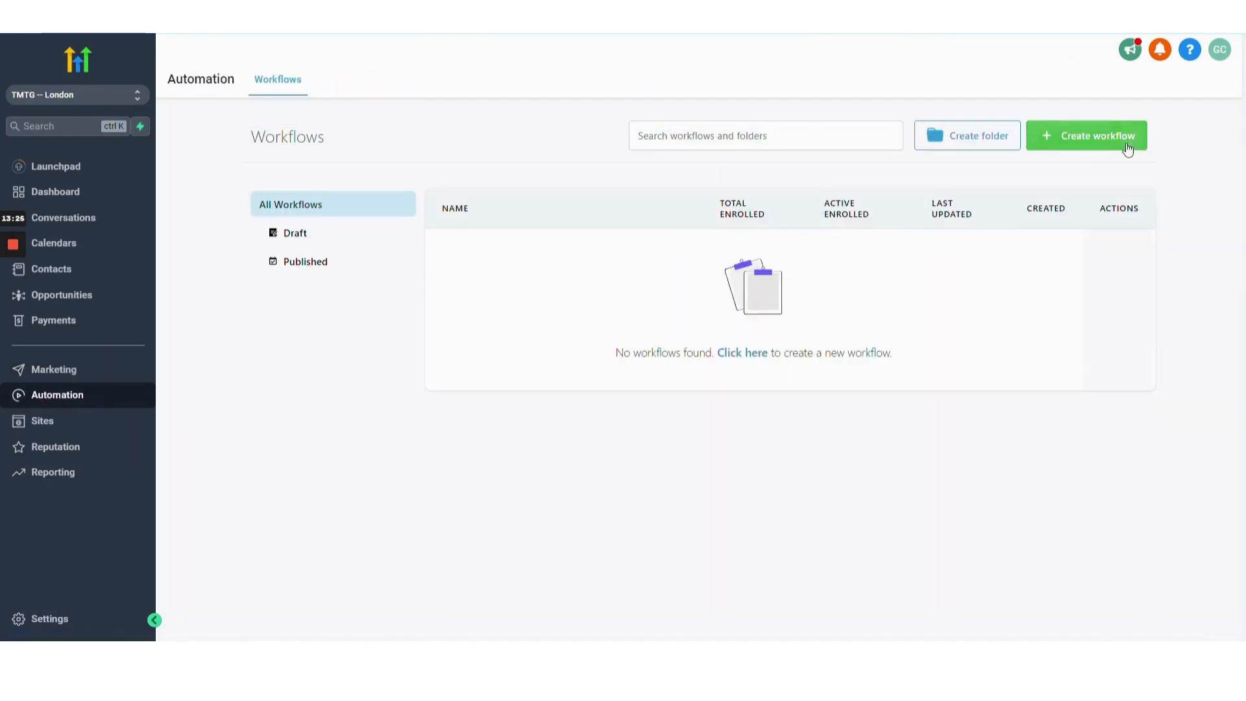
click(1085, 137)
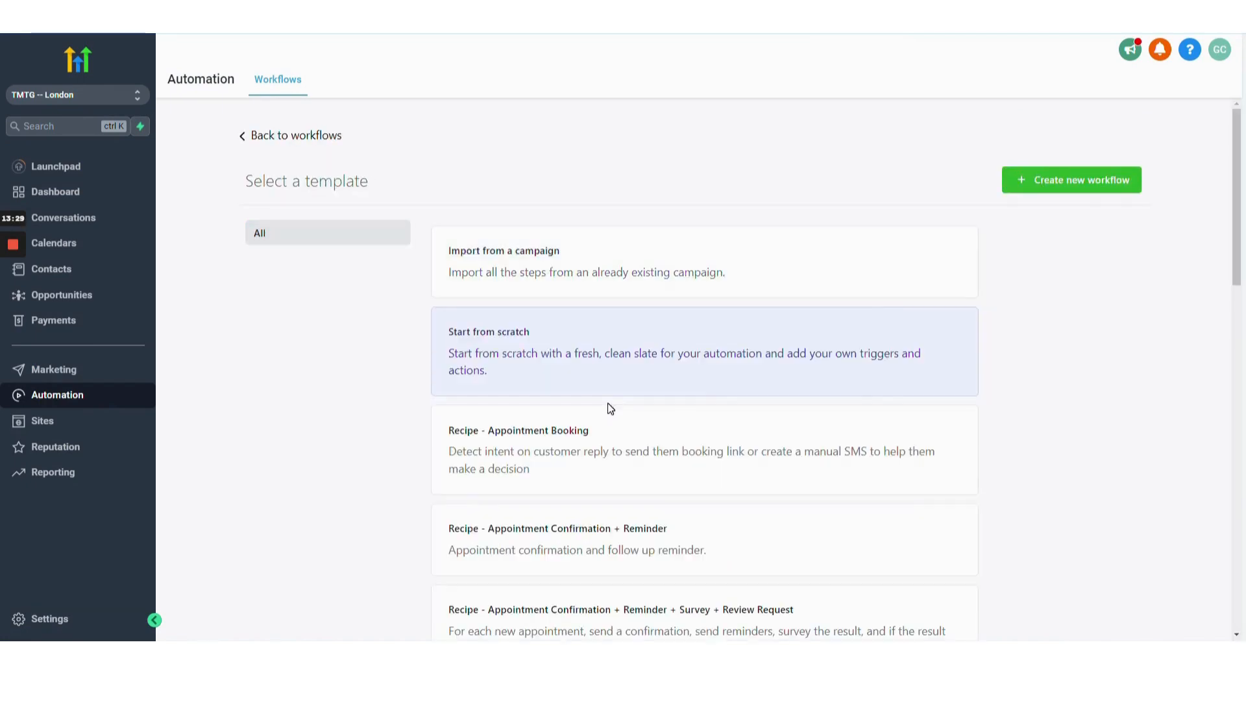
click(1067, 189)
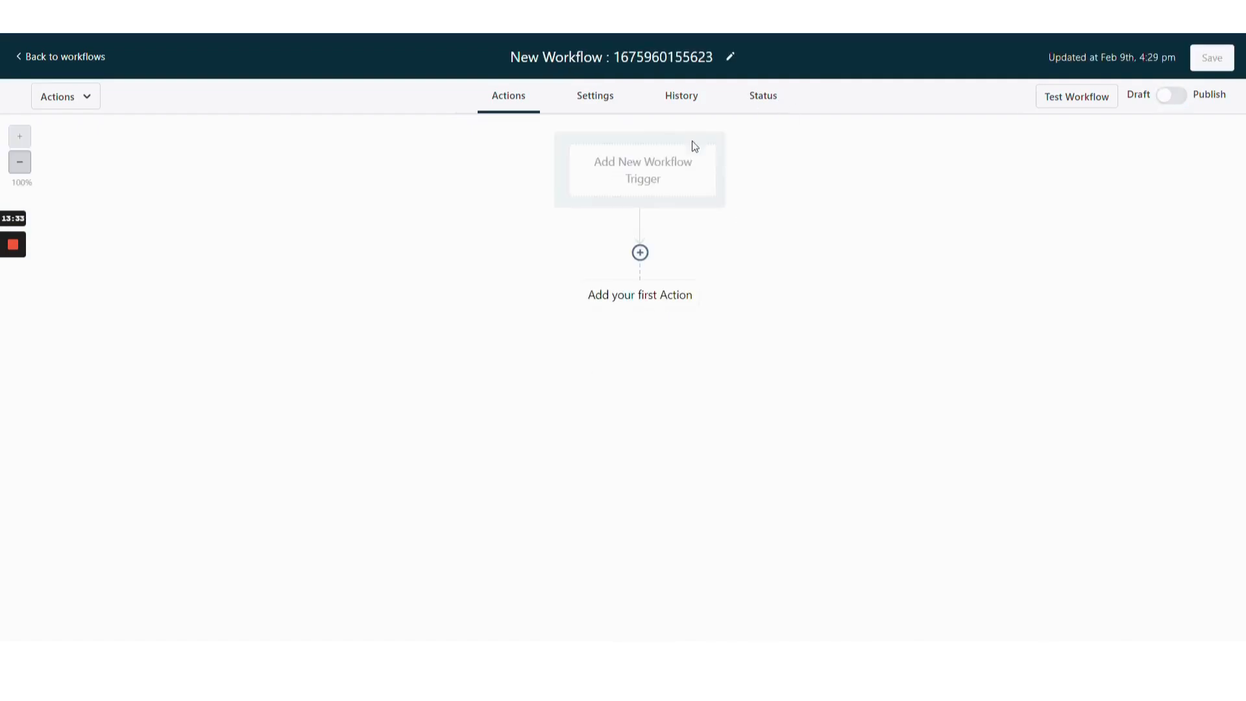
Add a Trigger Link Clicked workflow trigger and name it Trigger Link Clicked "Unsubscribe".
click(655, 174)
text(link)
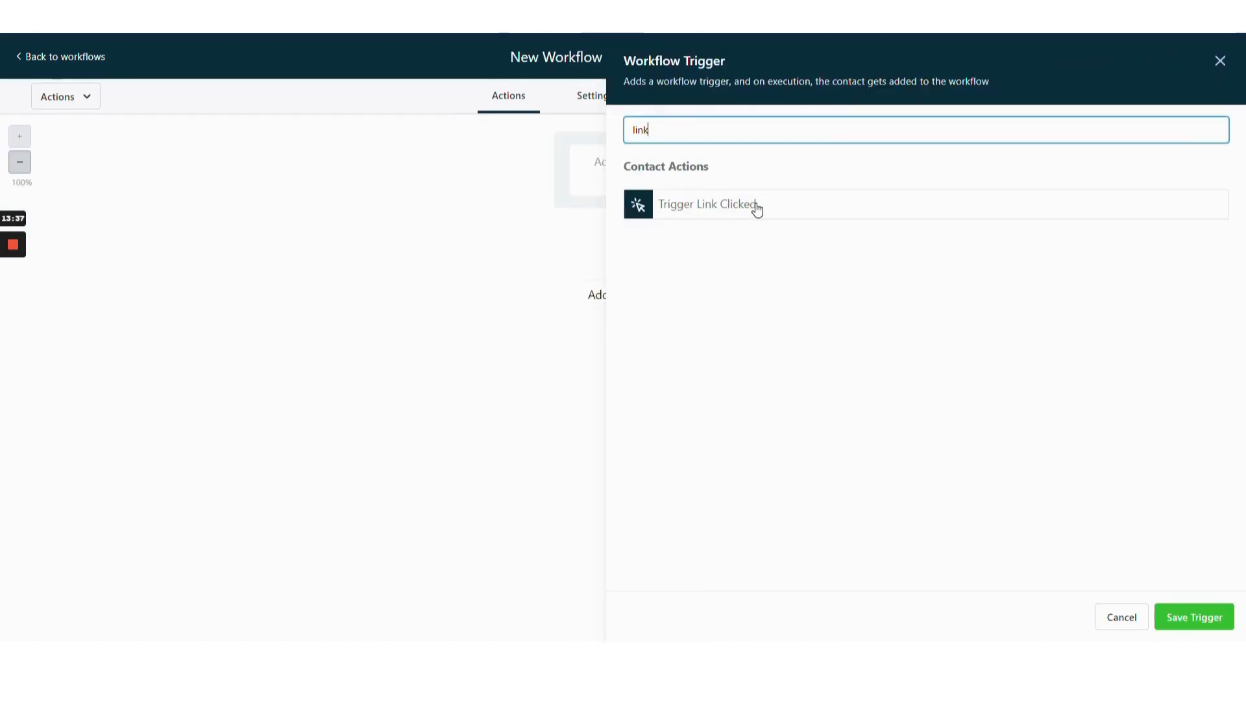
click(756, 207)
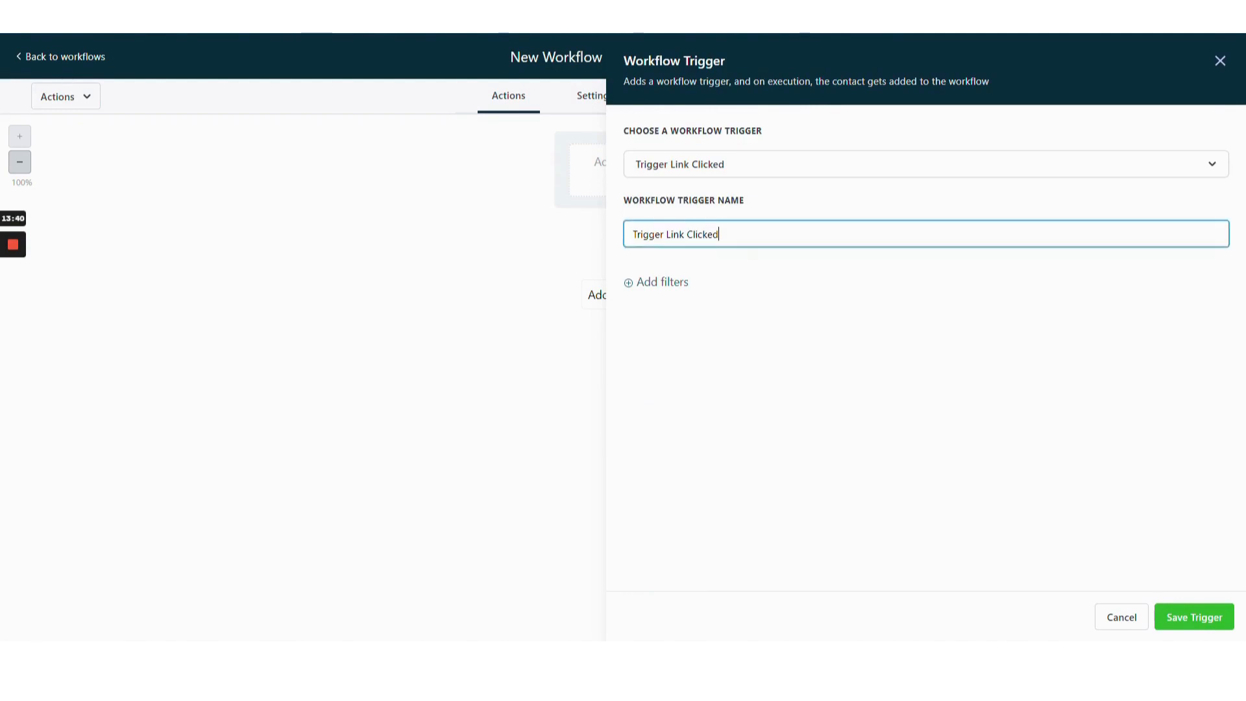
text("Unsubscribe")
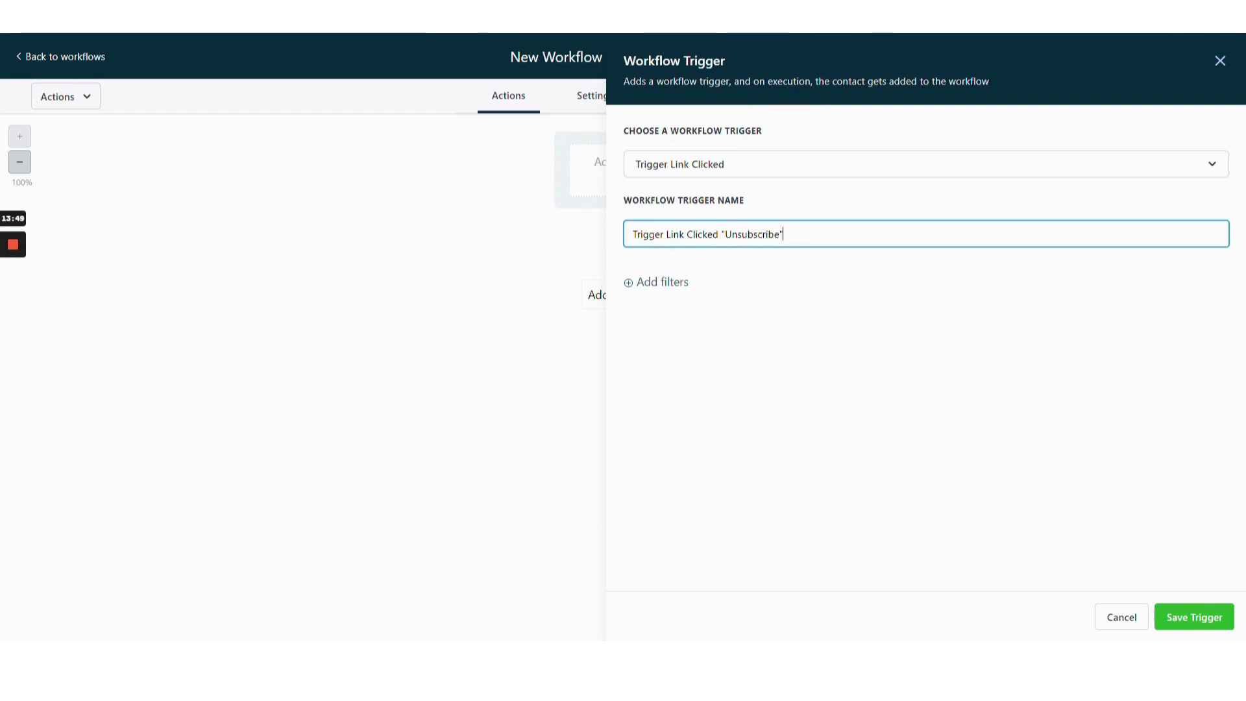
Filter the trigger by trigger link Unsubscribe Page and save the trigger.
click(660, 283)
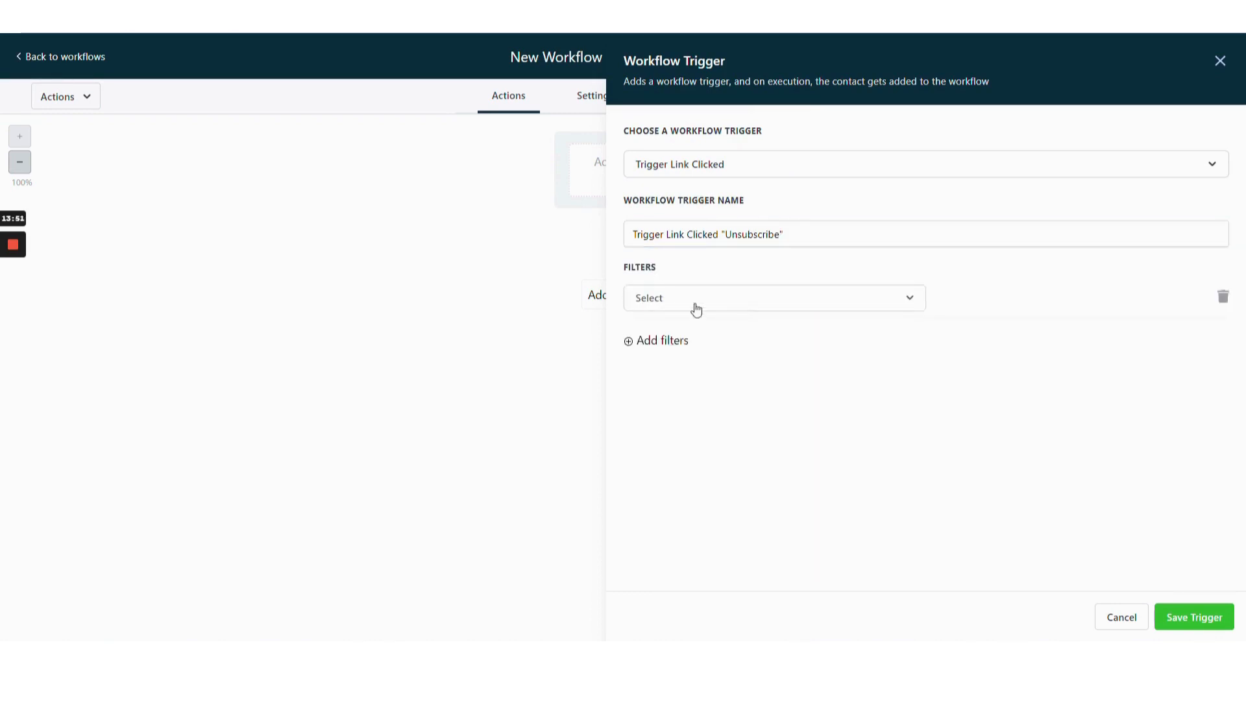
click(698, 304)
click(681, 399)
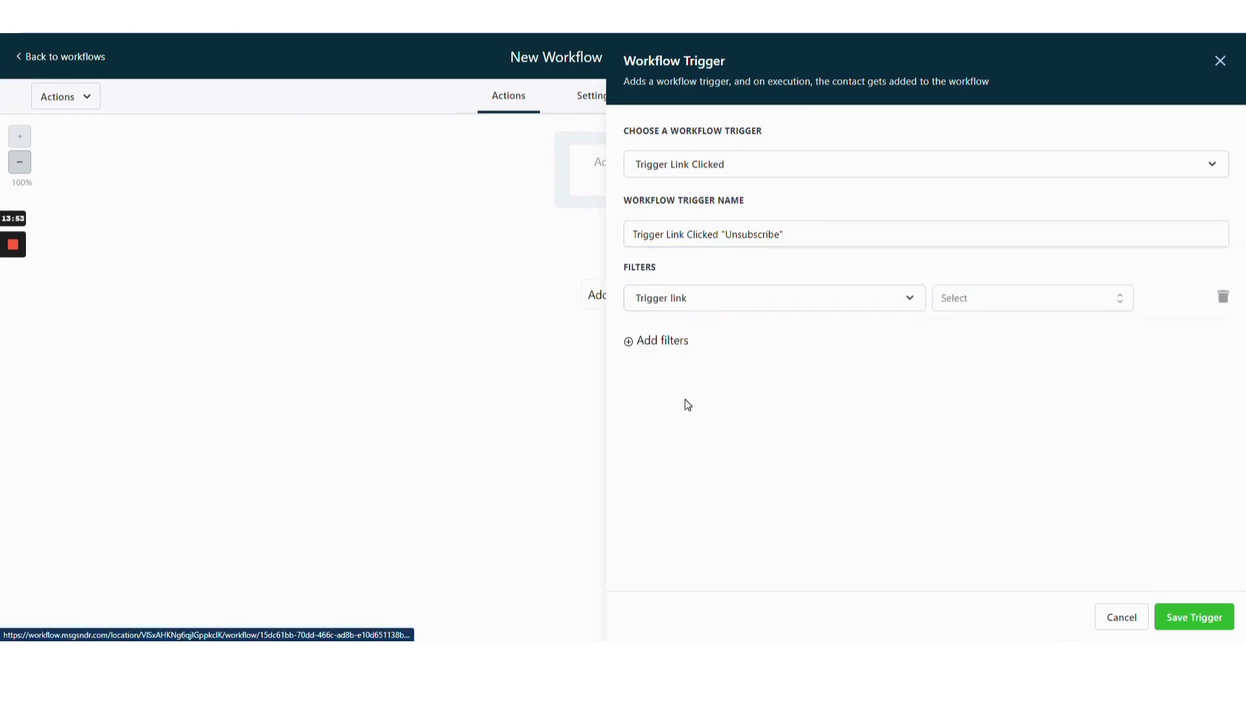
click(980, 296)
click(981, 362)
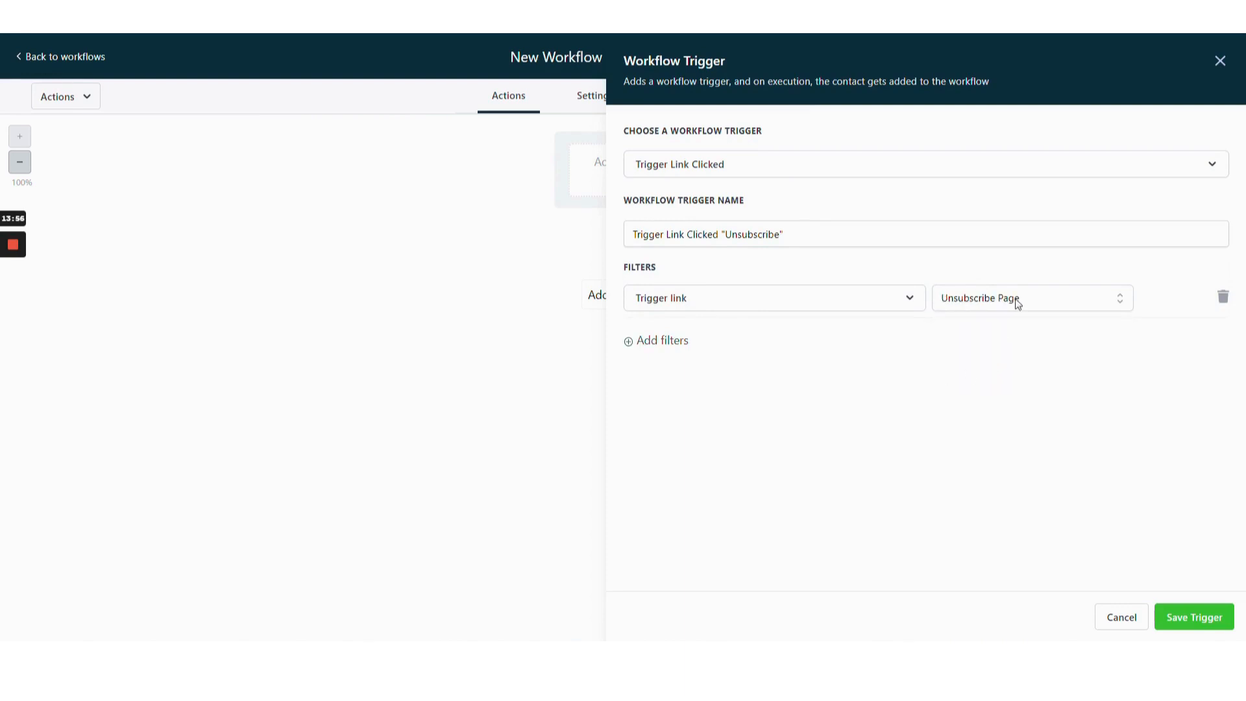
click(1194, 617)
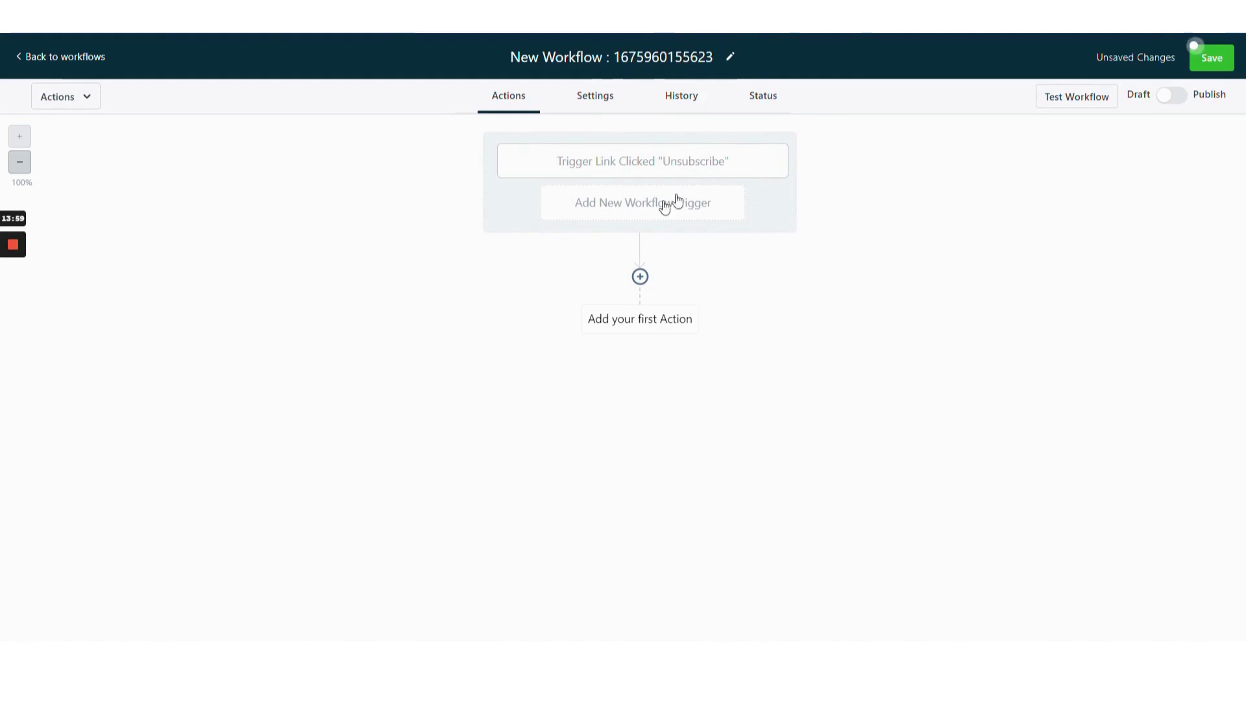
Add a Set Contact DND action that enables DND for specific channels with Email chosen, and save the action.
click(640, 320)
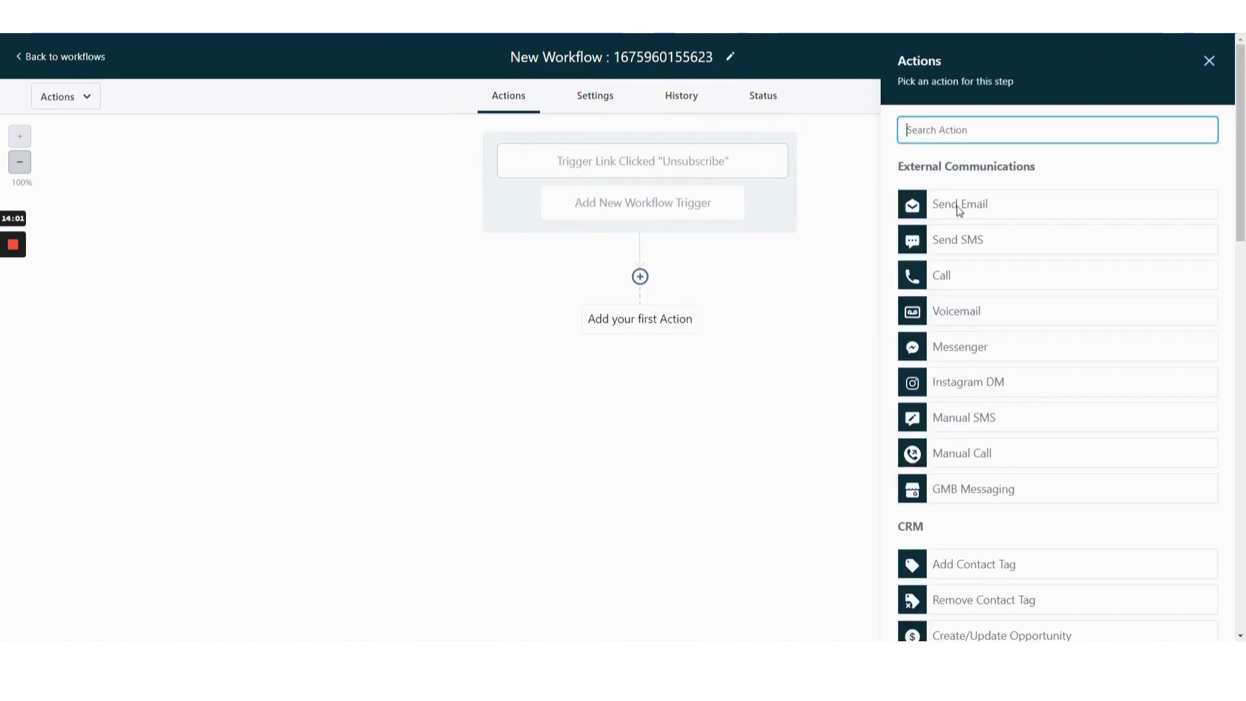
text(dnd)
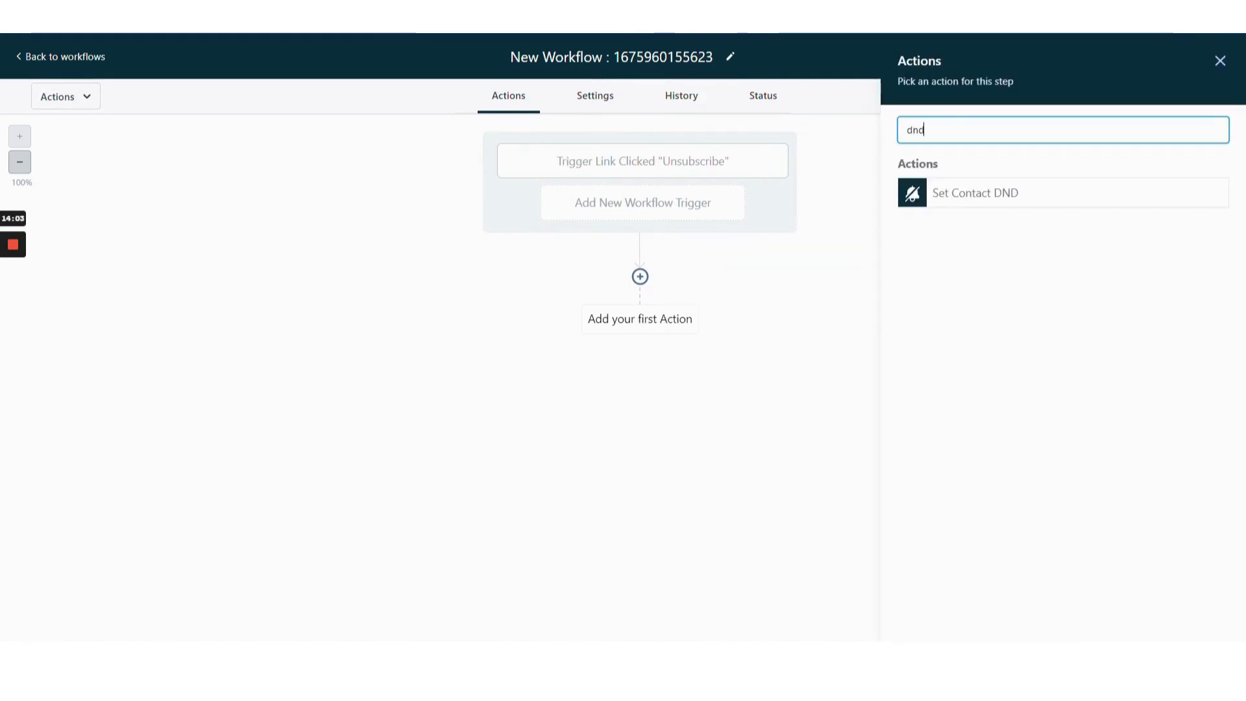
click(1056, 205)
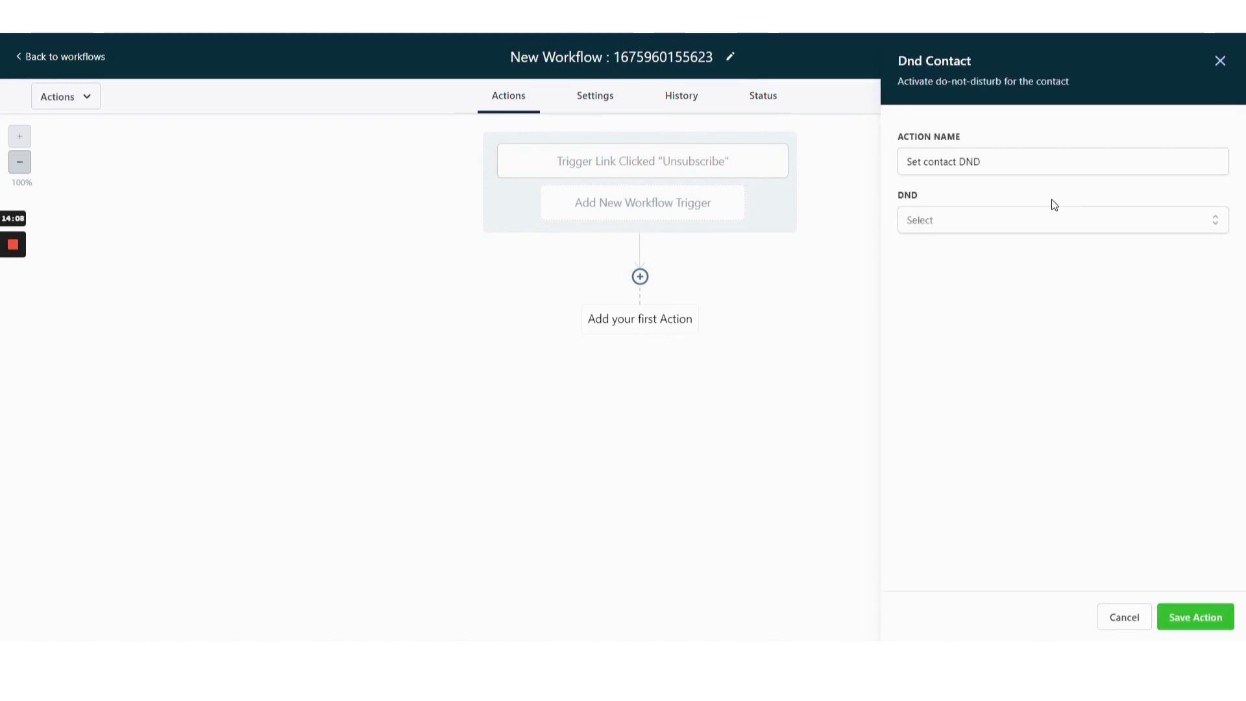
click(1029, 220)
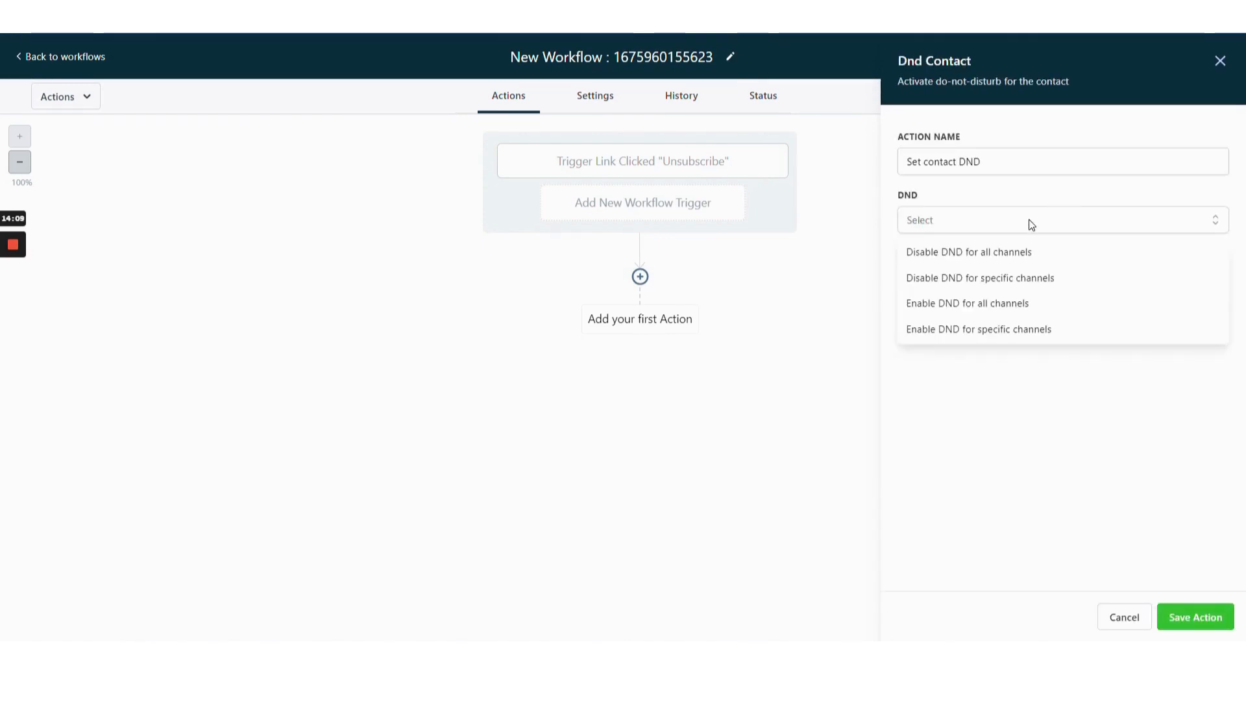
click(1023, 331)
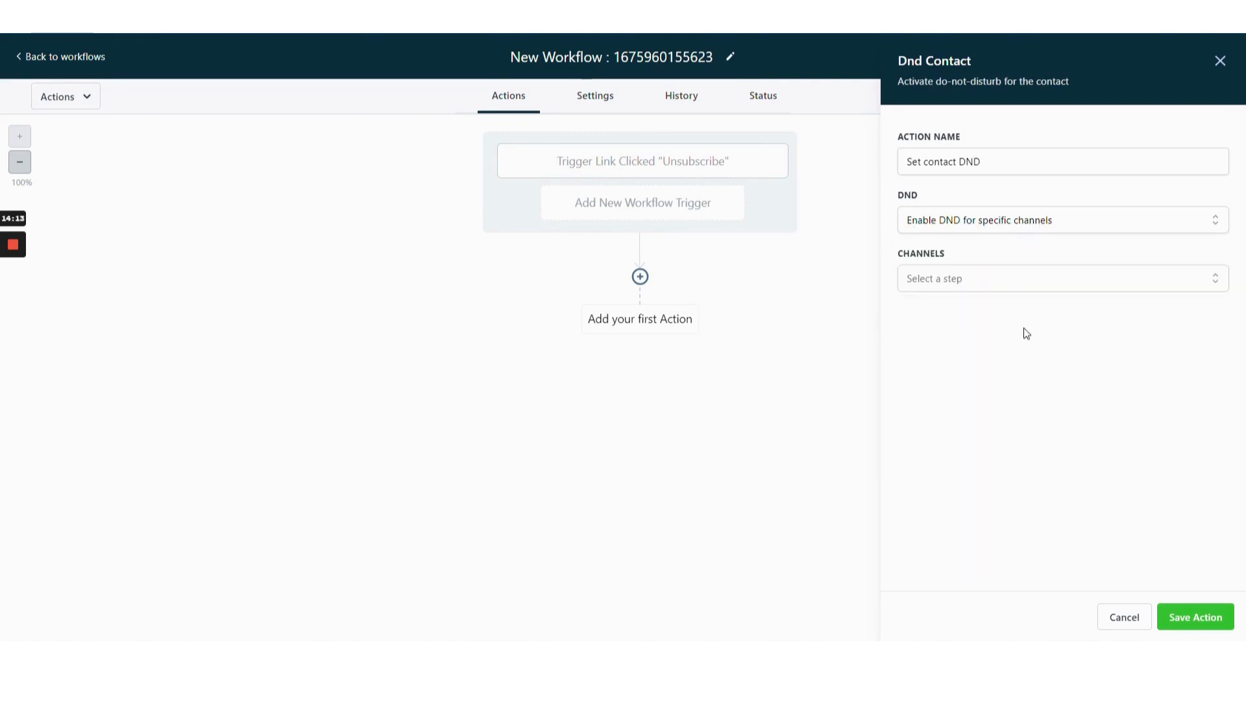
click(1017, 218)
click(1035, 329)
click(1005, 292)
click(940, 419)
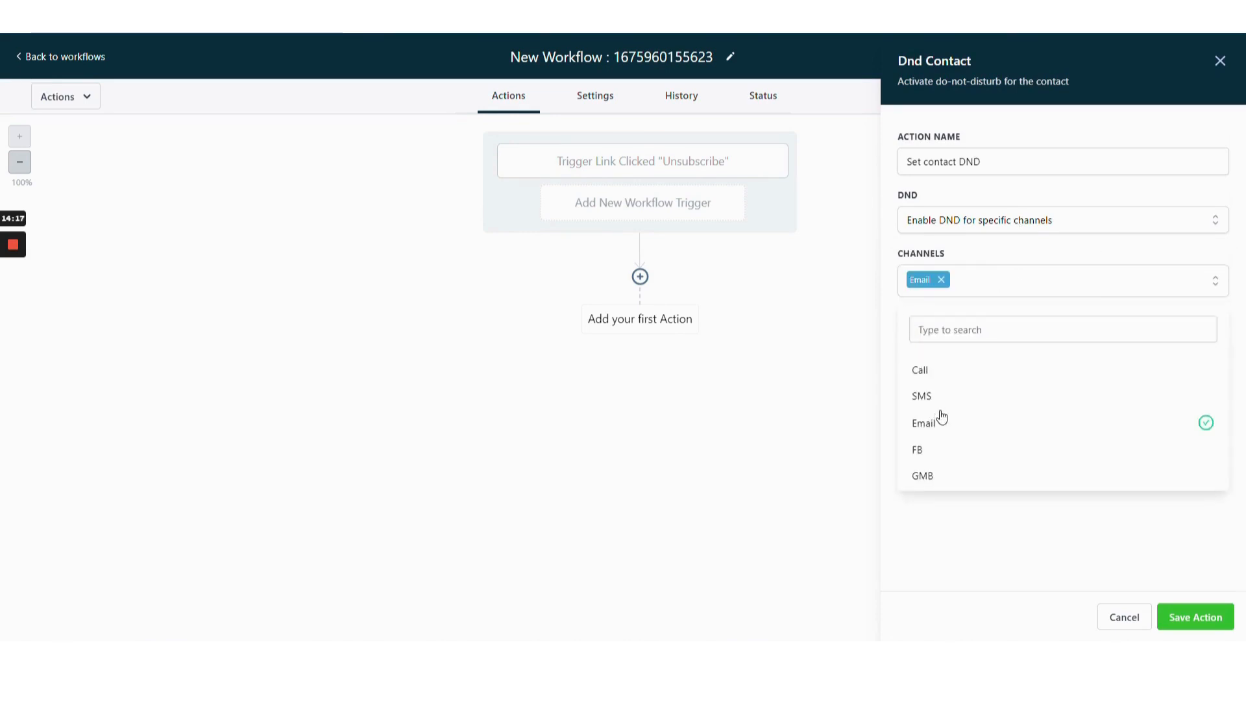
click(1018, 575)
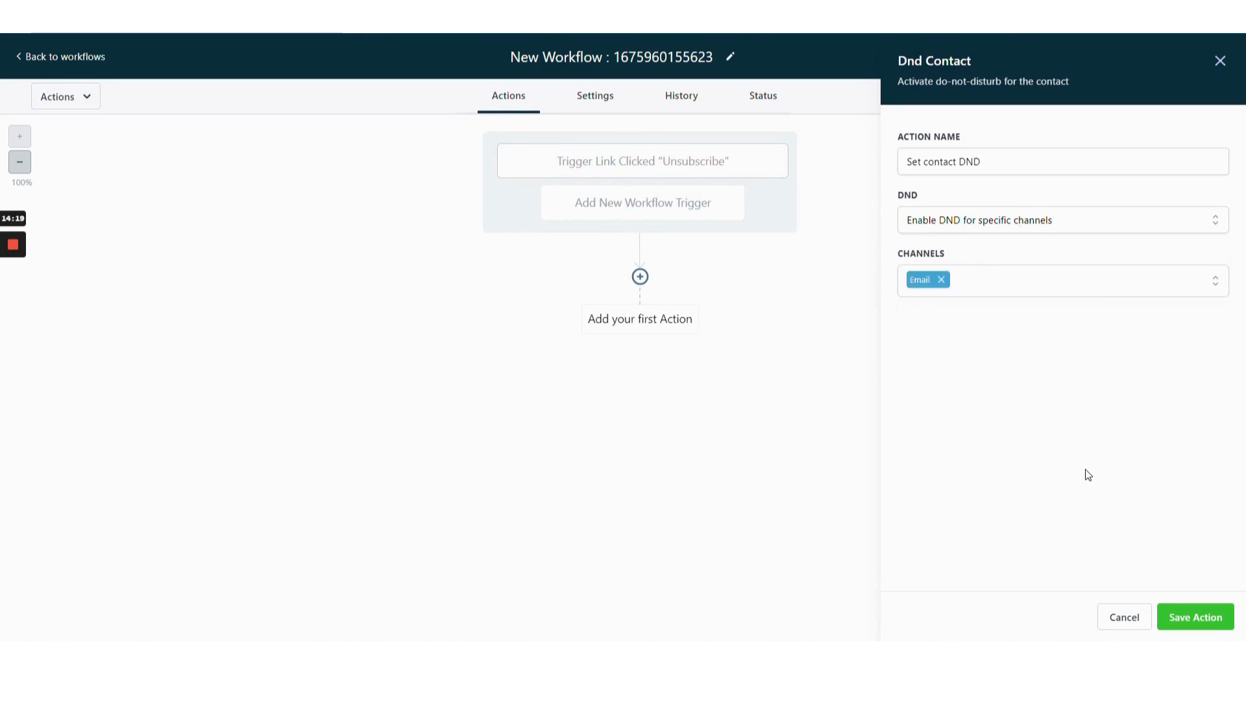
click(1000, 221)
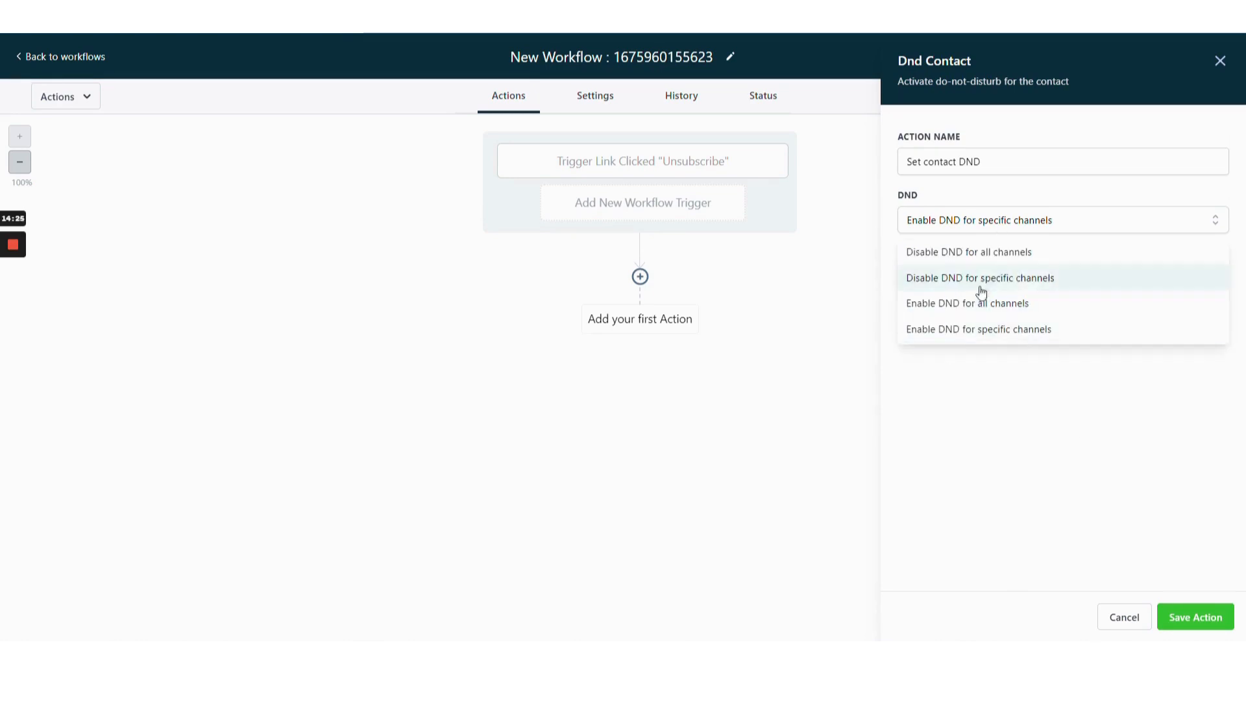
click(1022, 430)
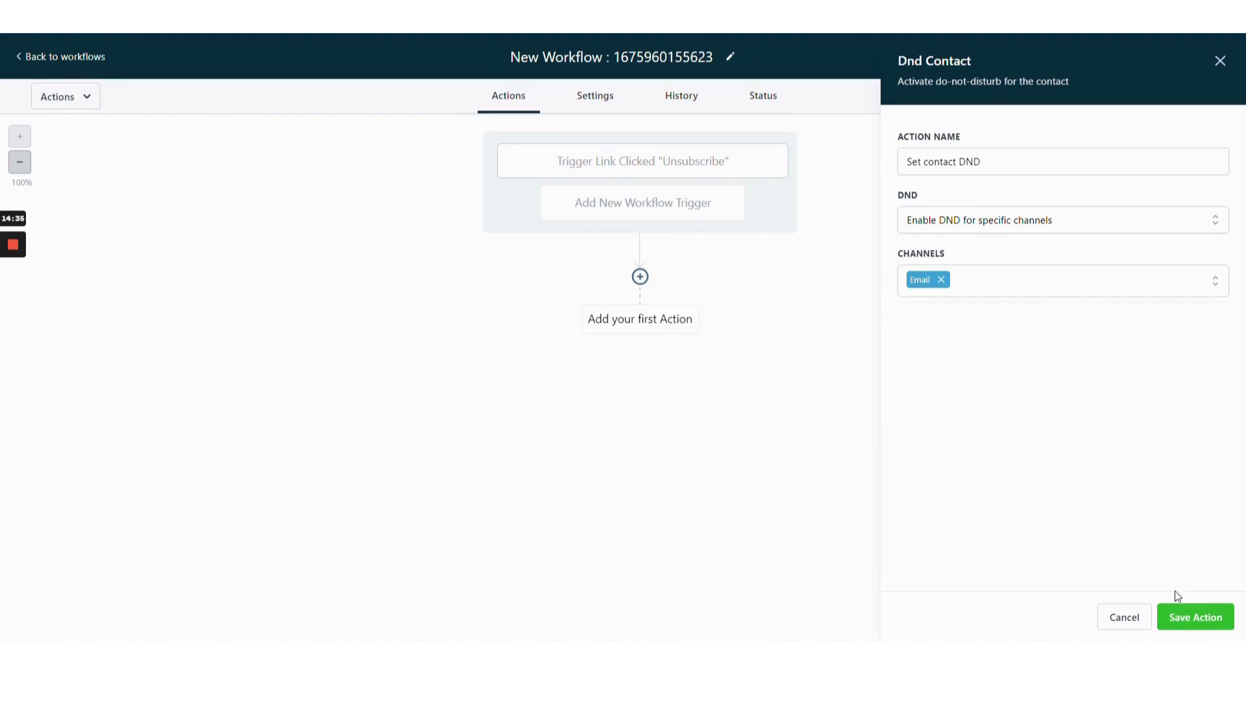
click(1187, 616)
Publish and save the workflow, renaming it Unsubscribe Click.
click(1171, 98)
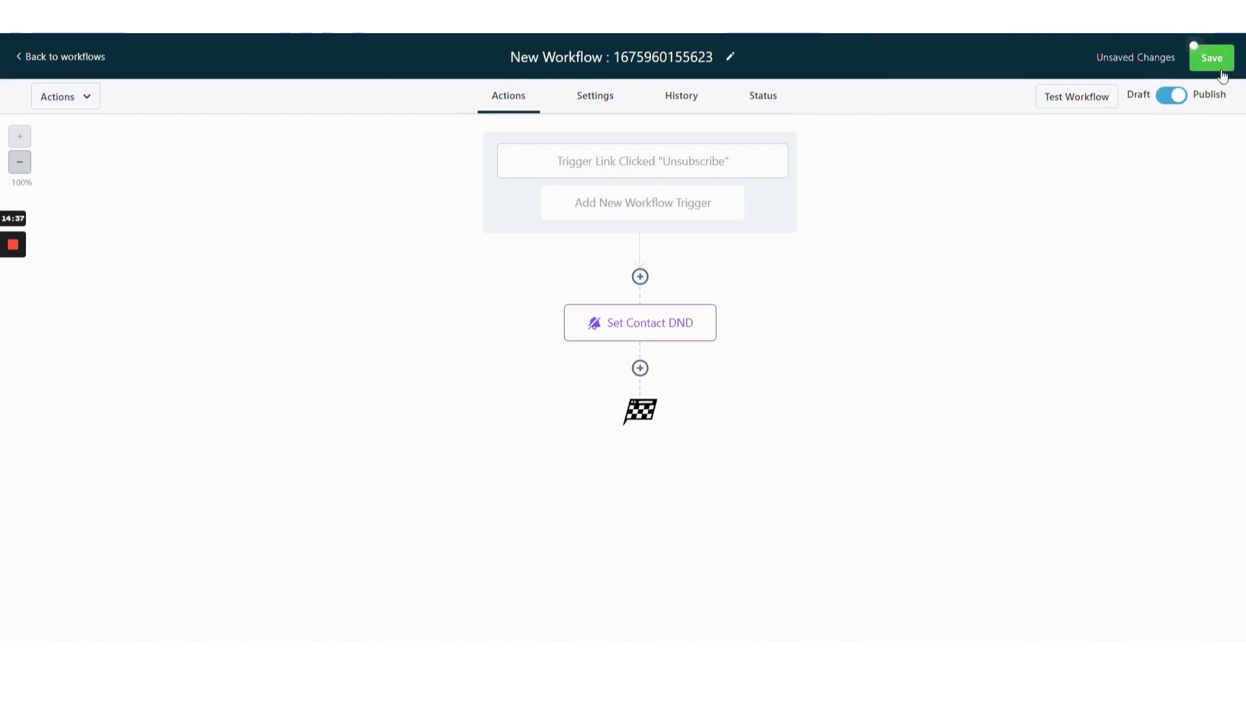
click(1213, 60)
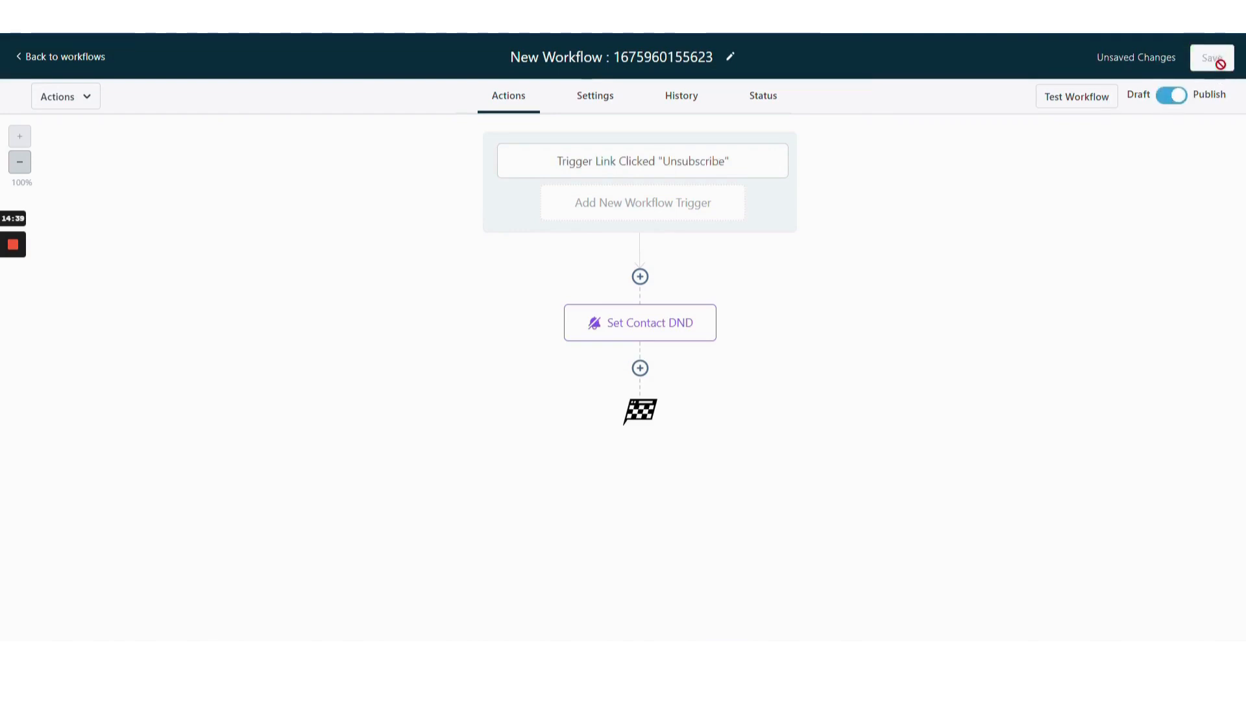
click(731, 57)
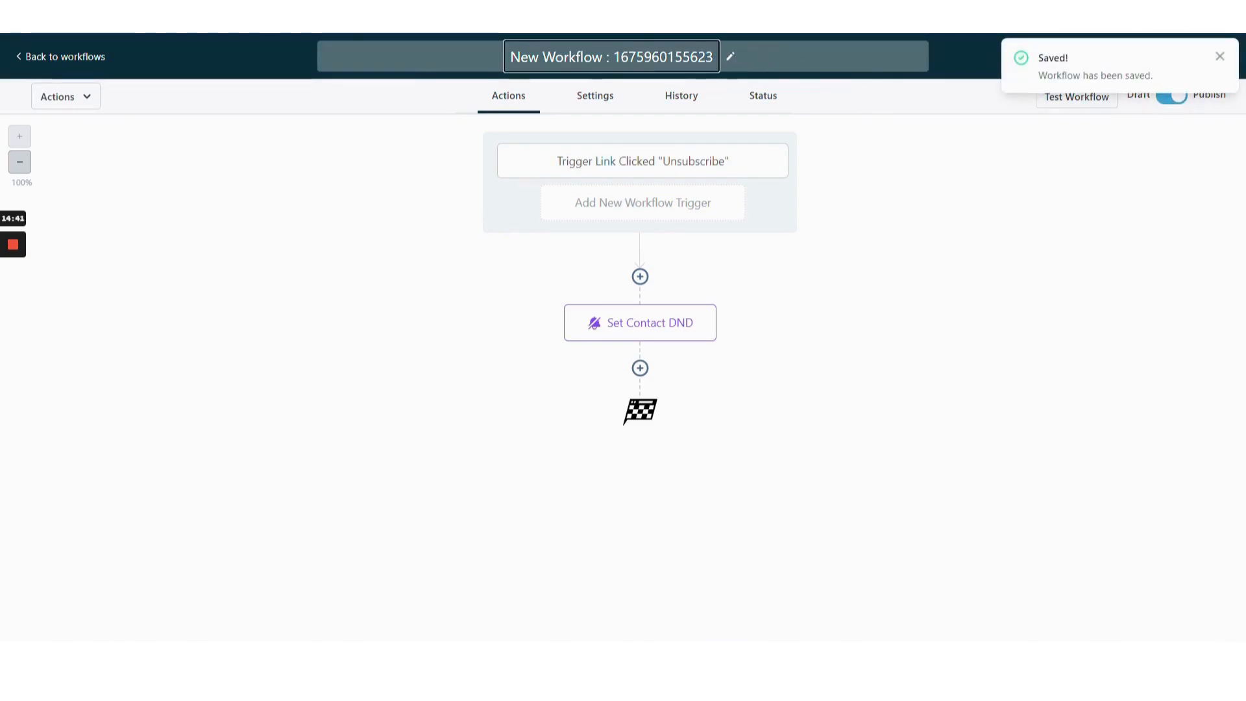
key(ctrl+a)
text(Un)
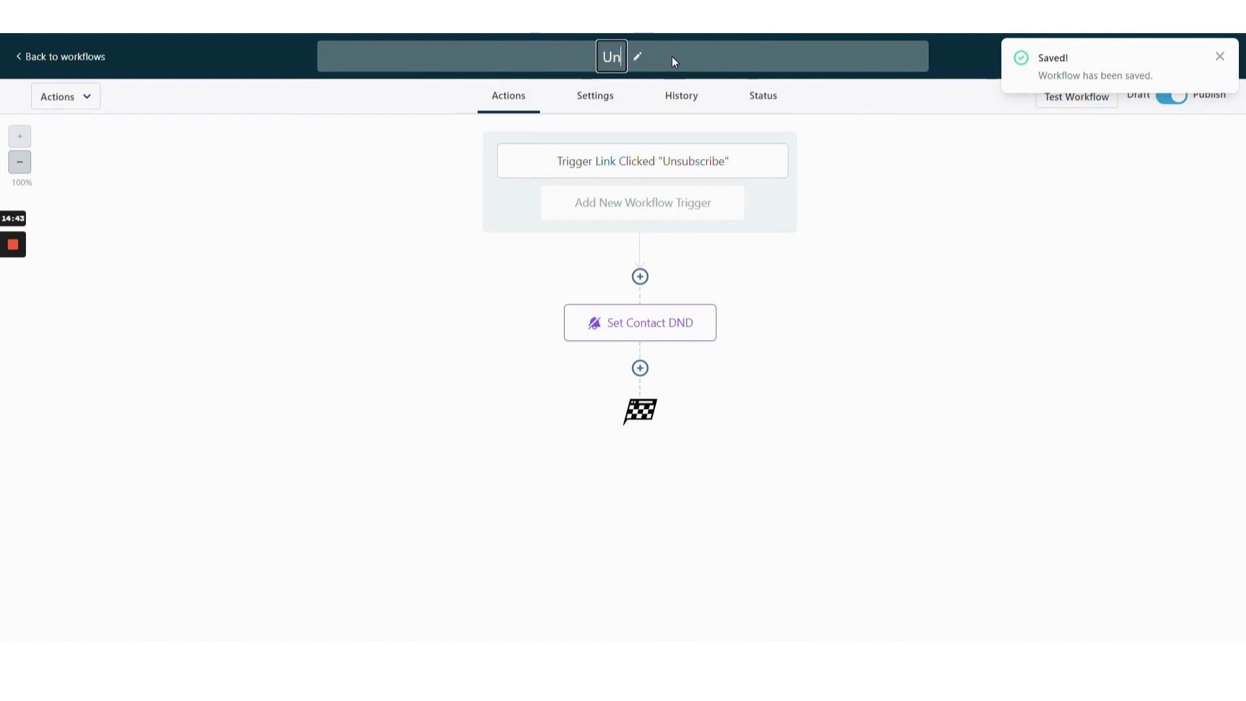
text(subsc)
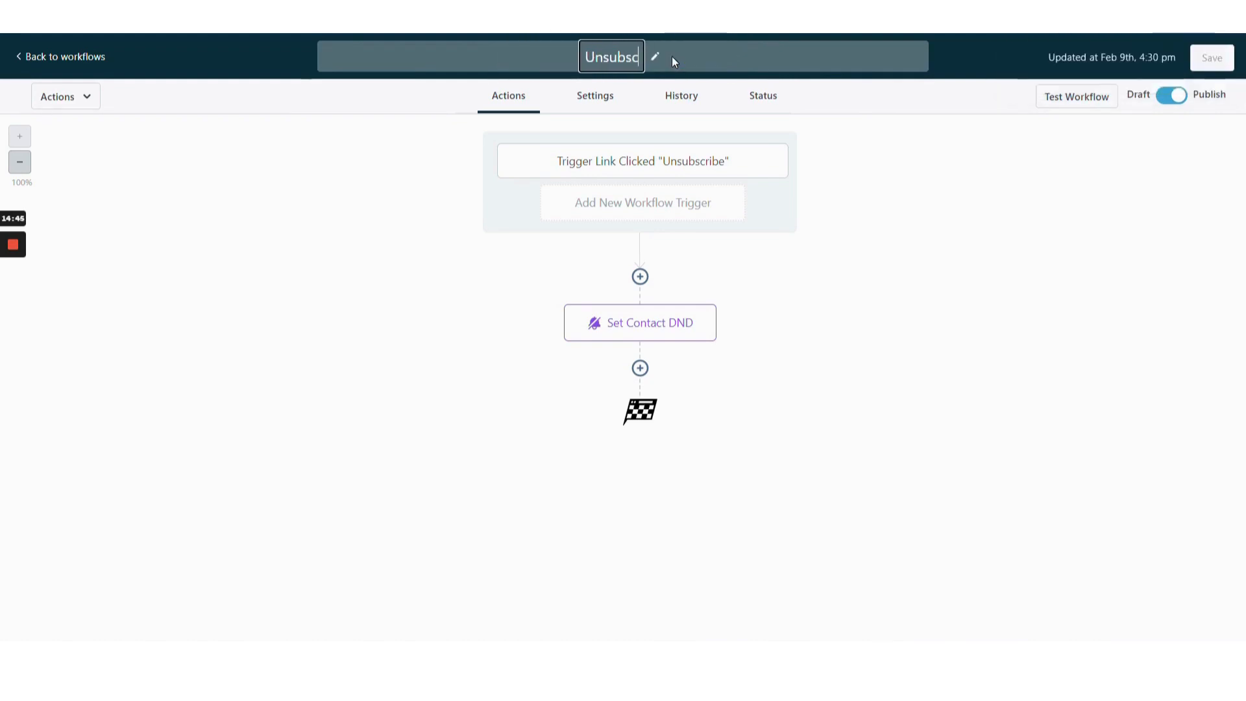
text(ribe)
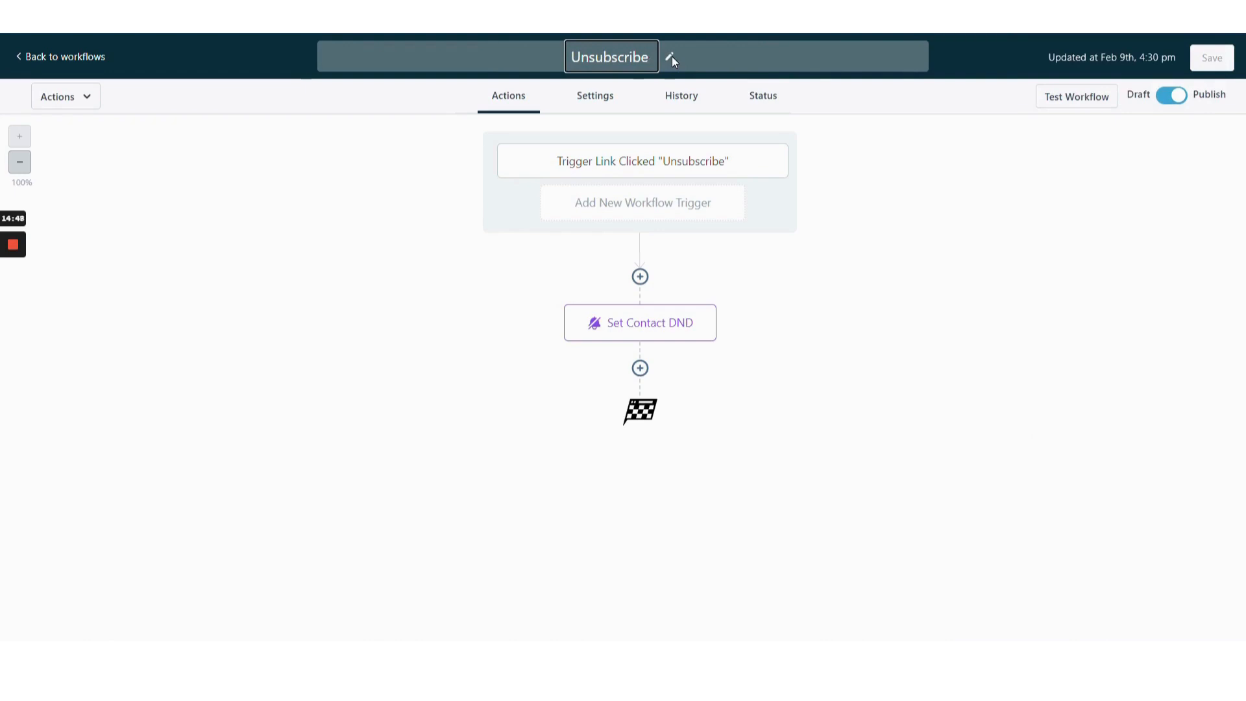
text( Click)
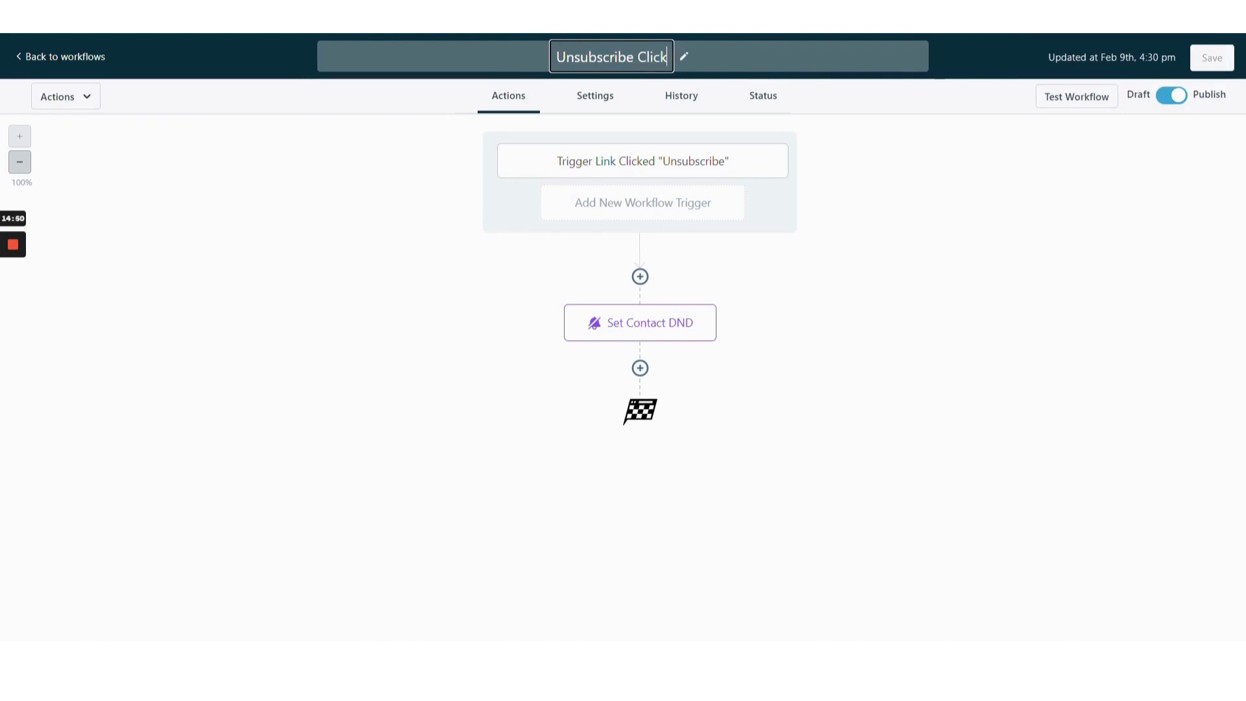
key(Return)
click(1212, 60)
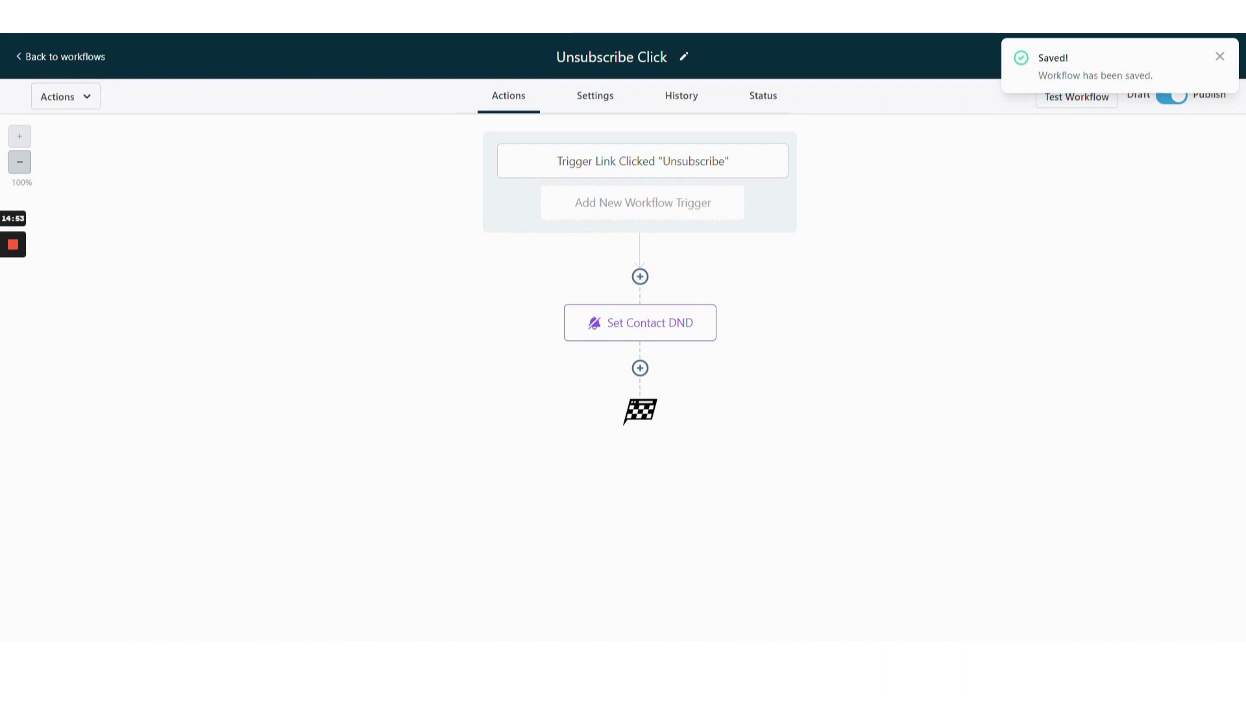
Review the workflow's enrolled contacts and the execution log of the enrolled contact.
mouse_move(11, 298)
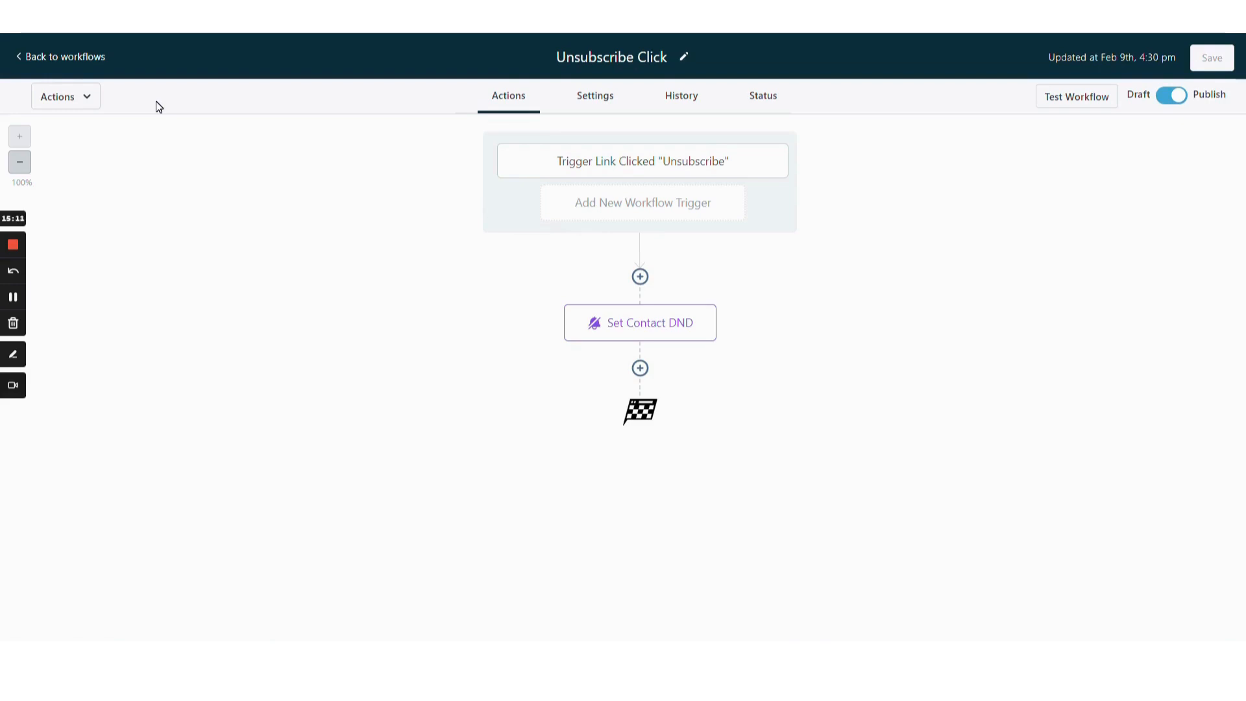
click(91, 57)
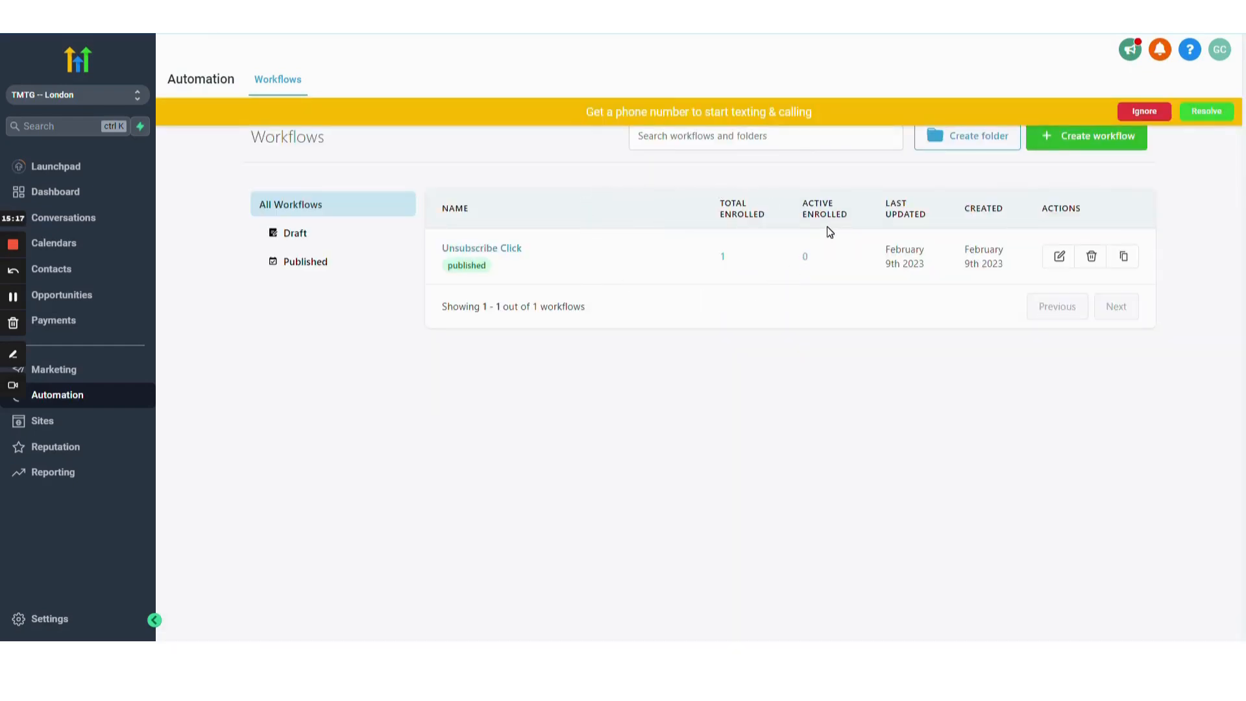
mouse_move(709, 273)
click(723, 259)
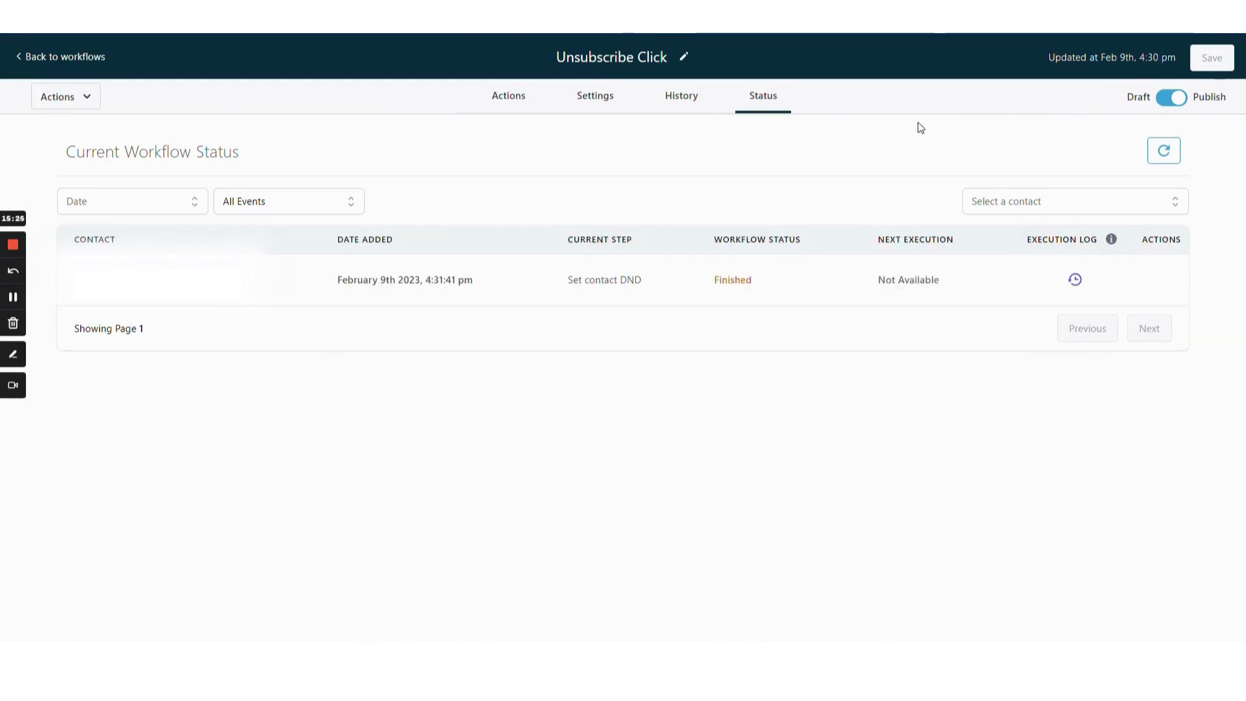
click(1075, 280)
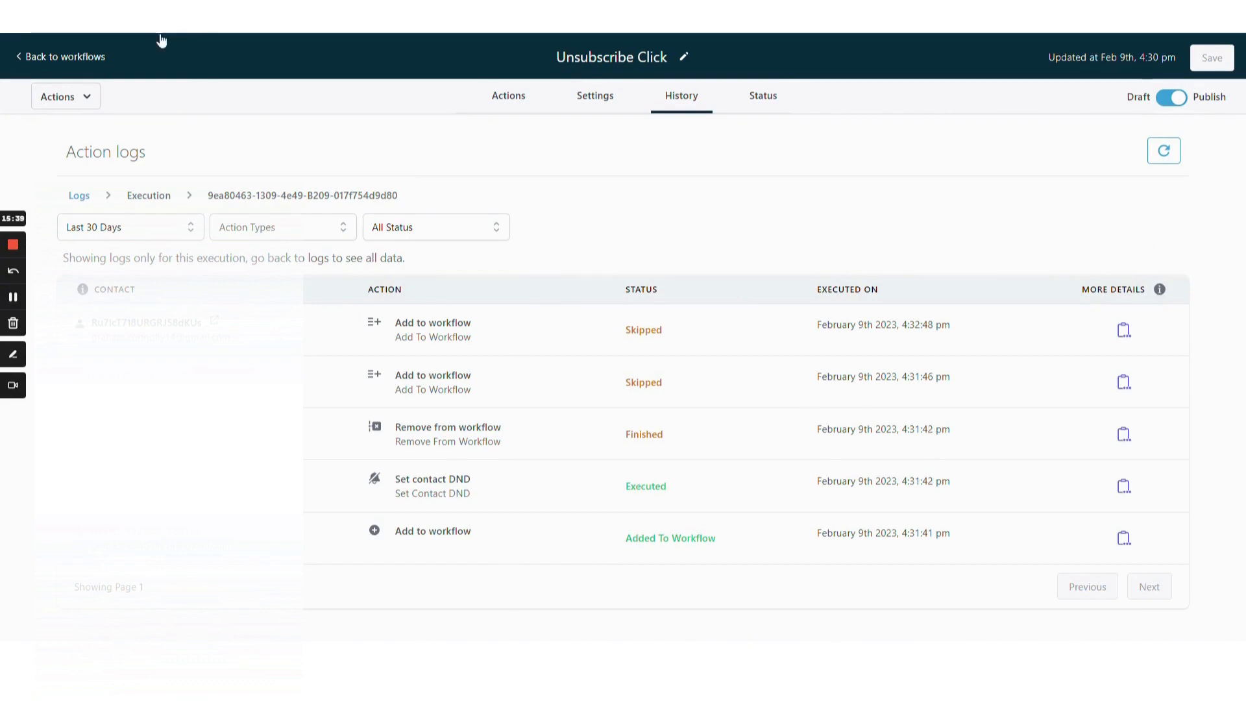
click(65, 57)
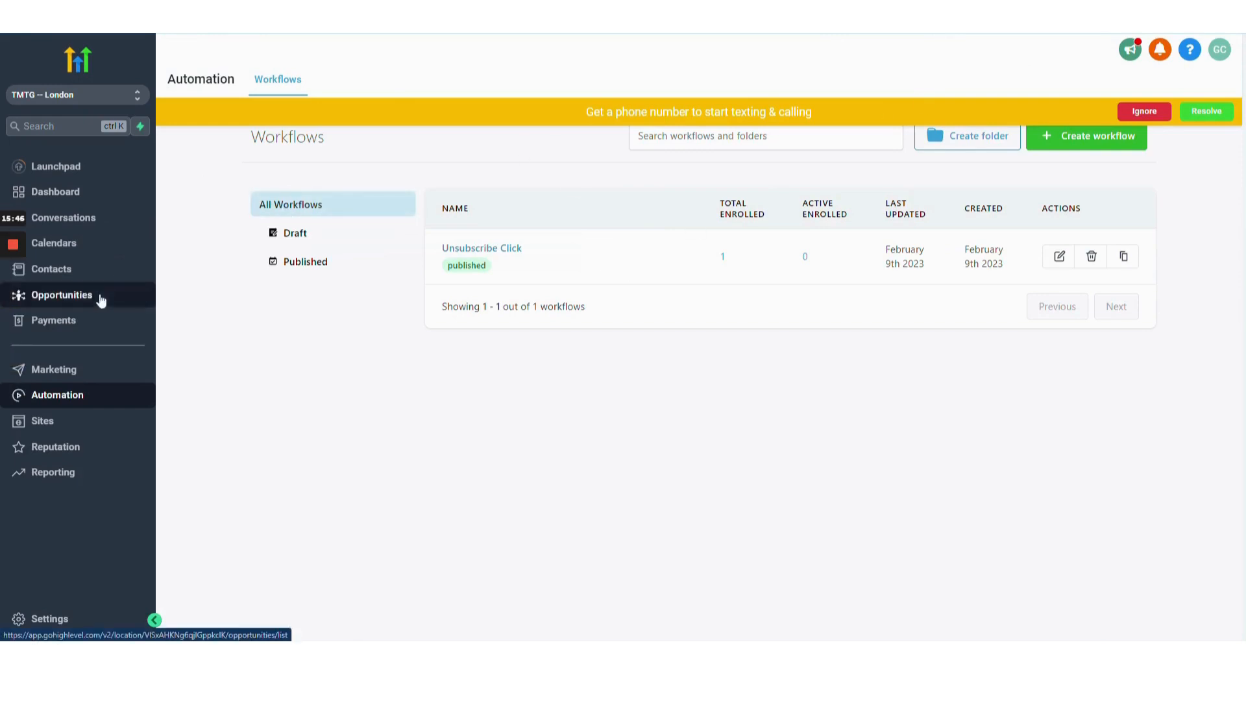
Open the test contact in Contacts and inspect its DND channel settings and activity.
click(110, 271)
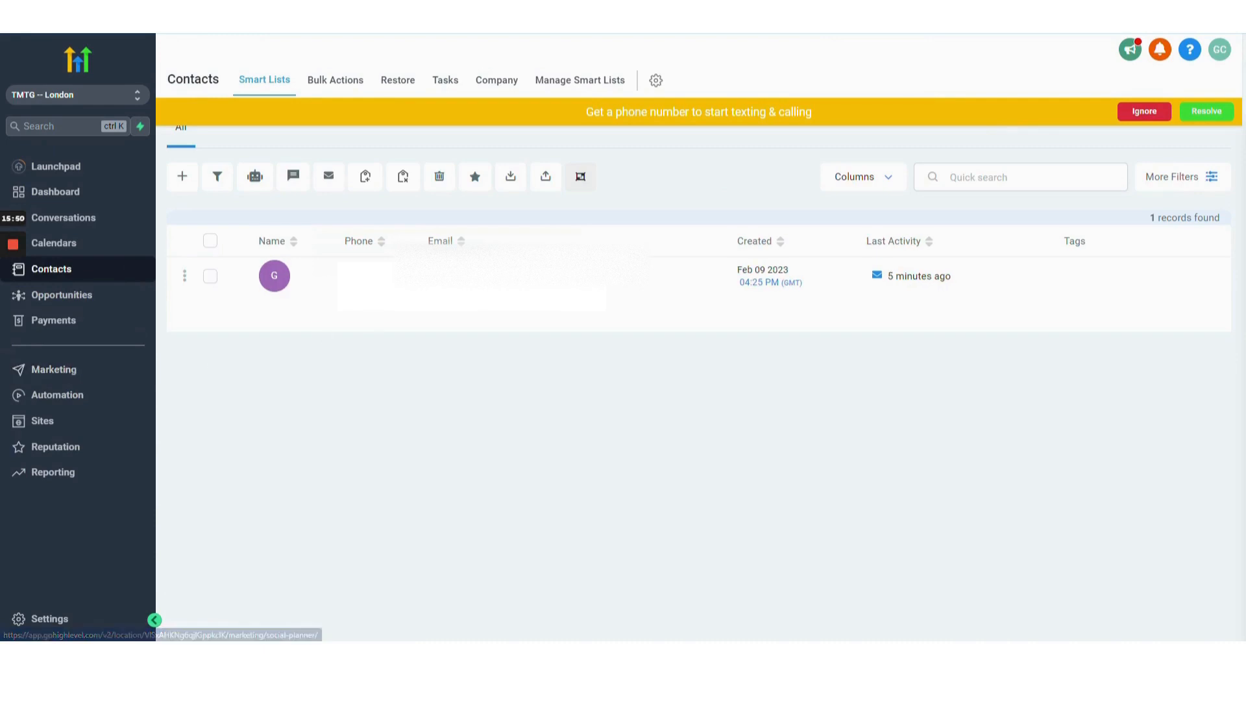
click(499, 284)
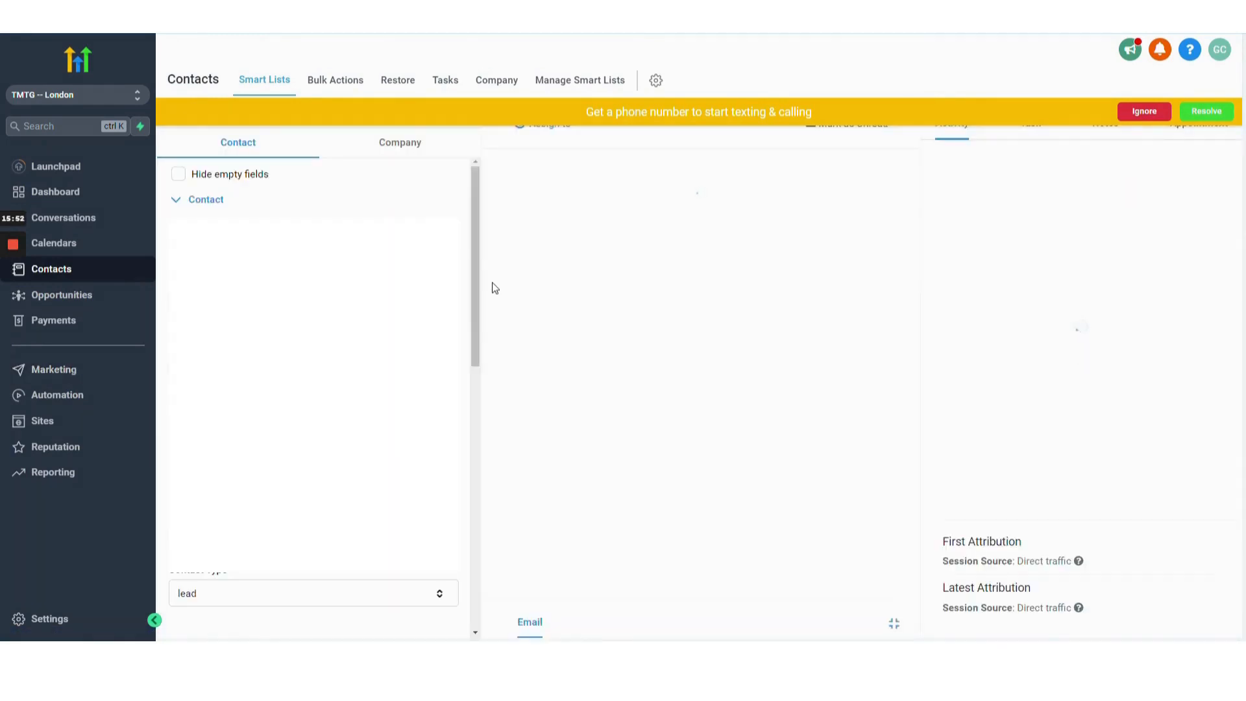
scroll(299, 363, down, 15)
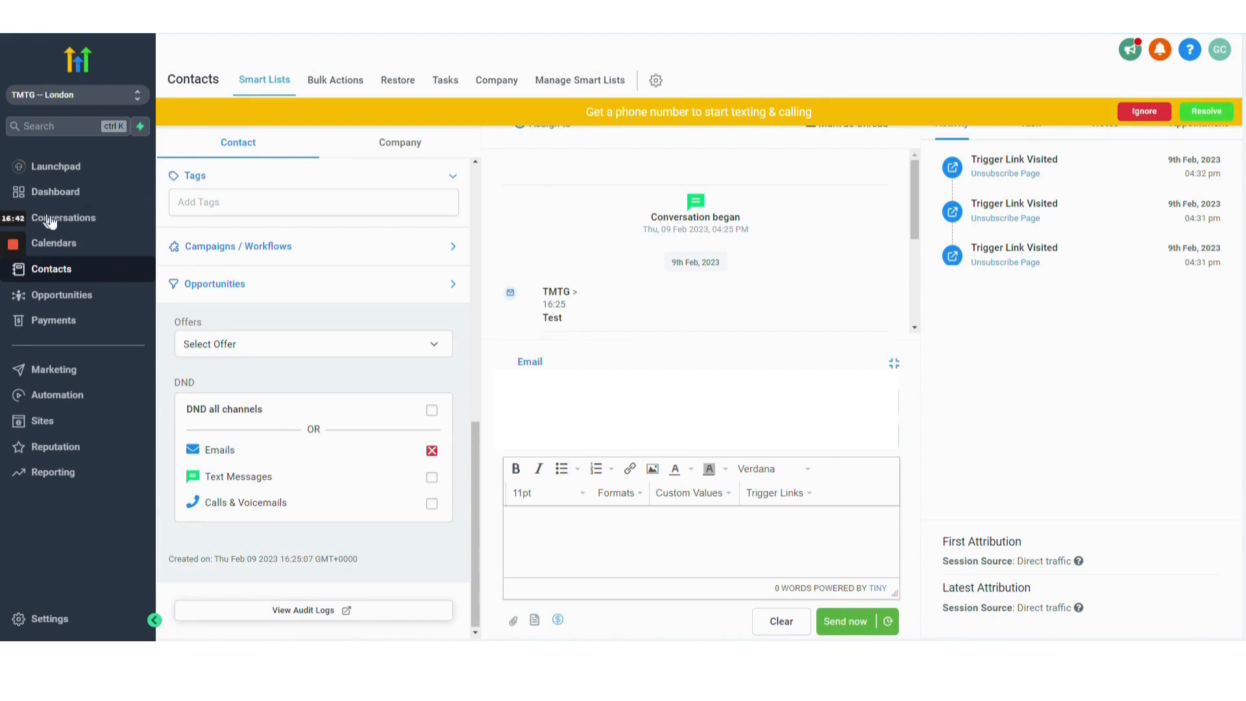
mouse_move(14, 255)
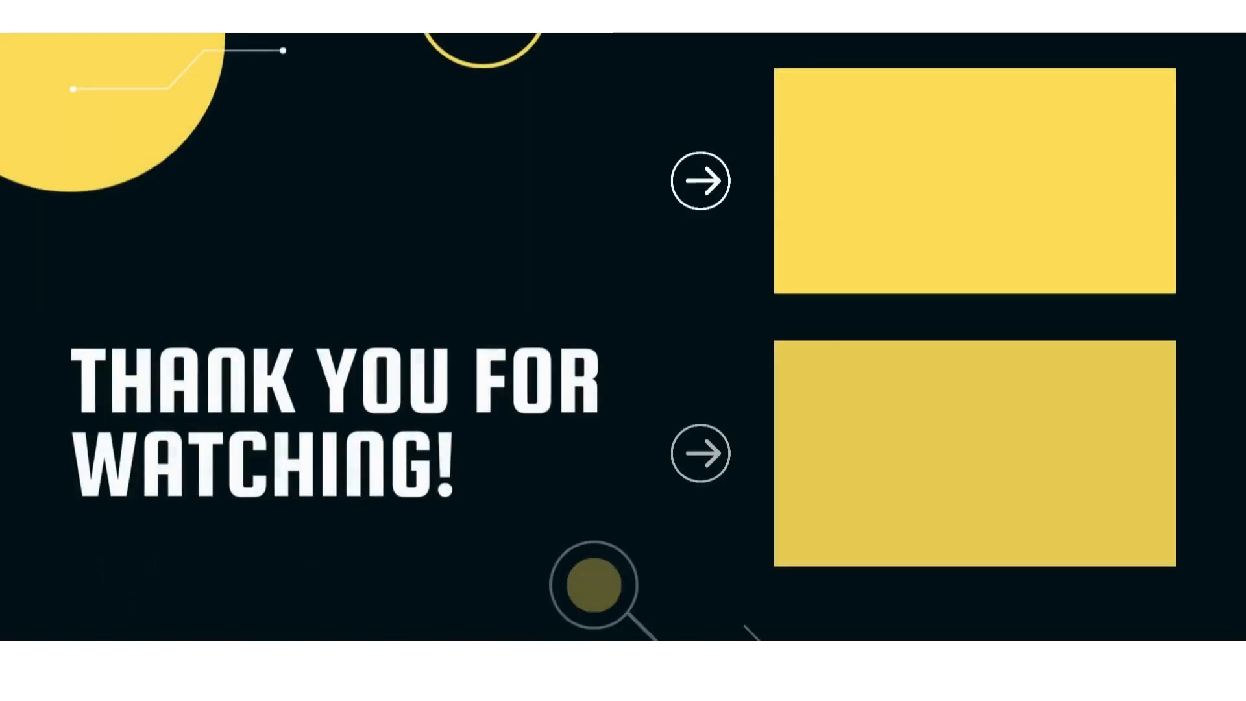